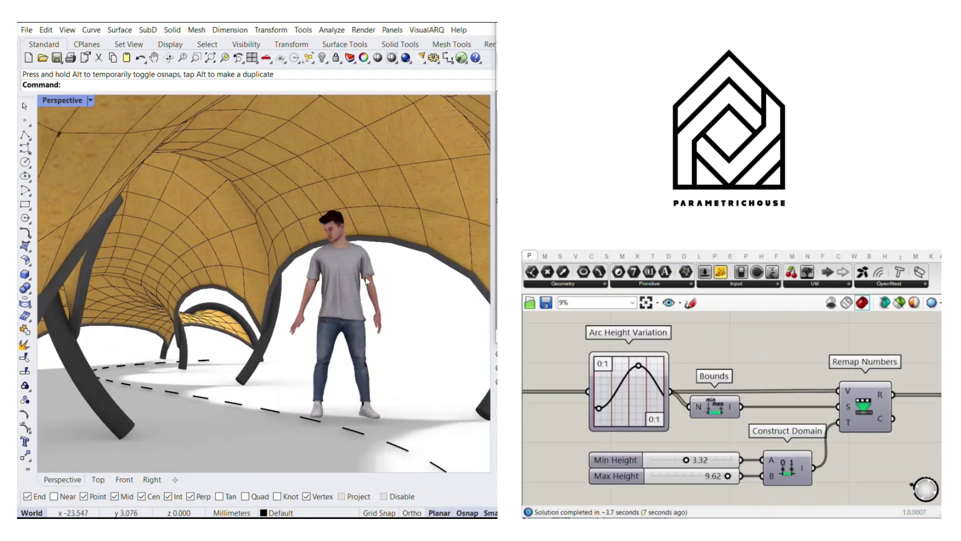
{"action": "scroll", "coordinate": [372, 320], "scroll_direction": "down", "scroll_amount": 10}
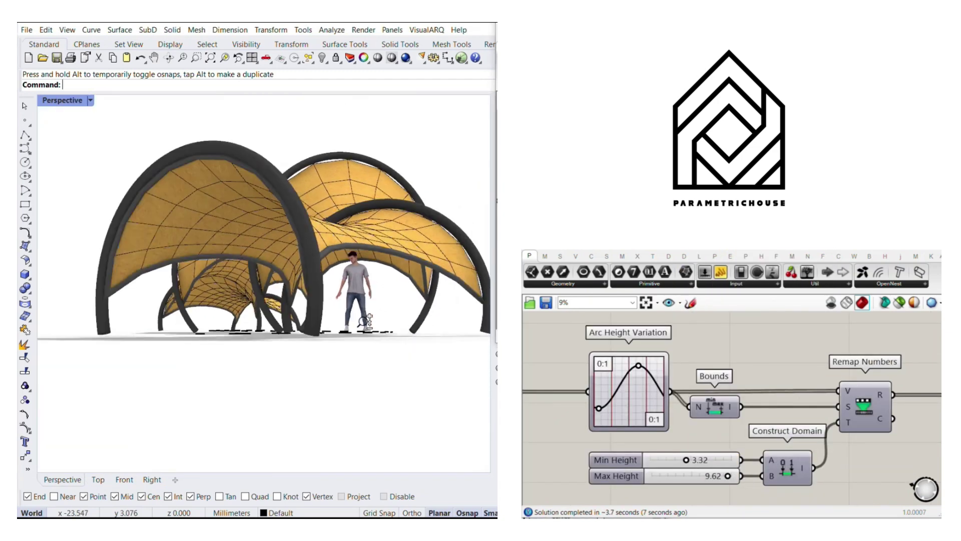
{"action": "right_click_drag", "start_coordinate": [371, 320], "coordinate": [311, 346]}
{"action": "scroll", "coordinate": [311, 346], "scroll_direction": "down", "scroll_amount": 3}
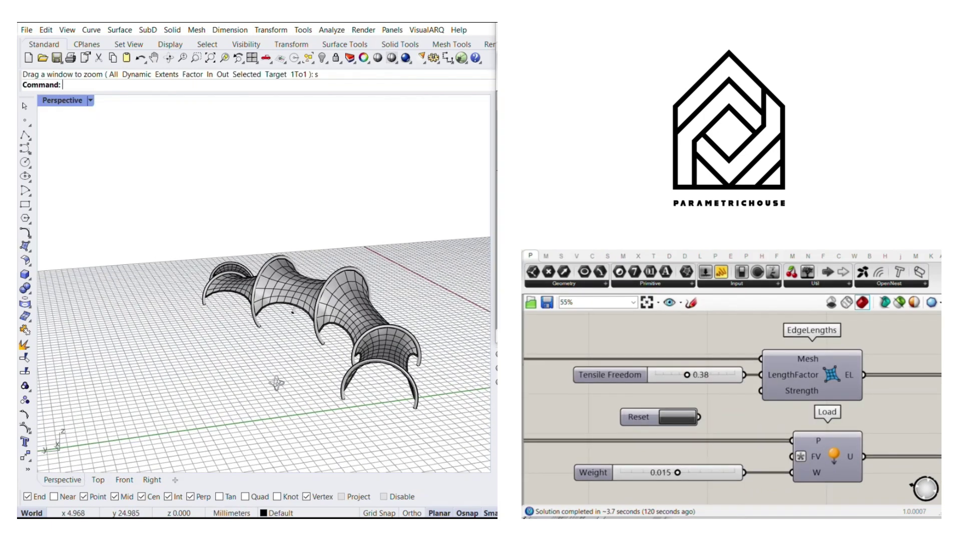
{"action": "right_click_drag", "start_coordinate": [277, 383], "coordinate": [184, 376]}
{"action": "scroll", "coordinate": [255, 311], "scroll_direction": "up", "scroll_amount": 6}
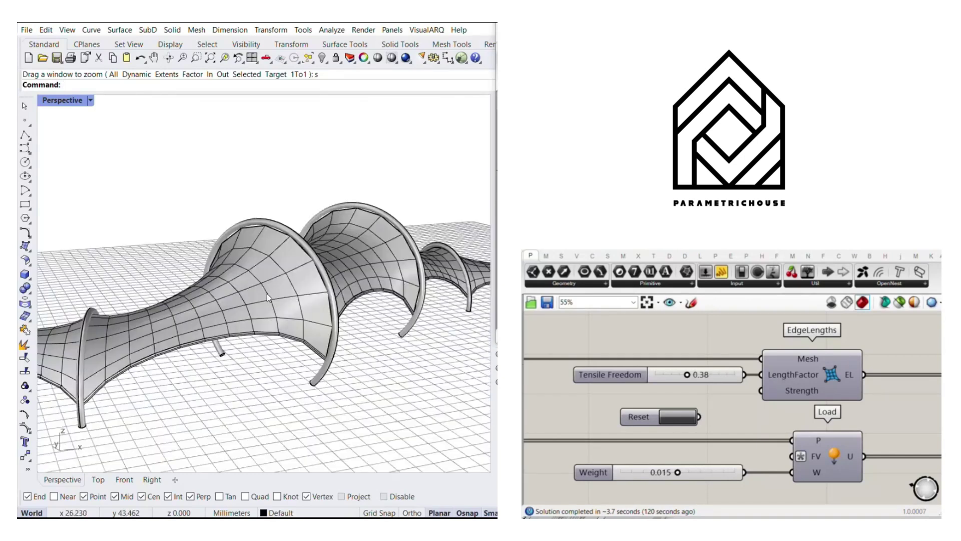
{"action": "left_click", "coordinate": [267, 295]}
{"action": "left_click", "coordinate": [332, 362]}
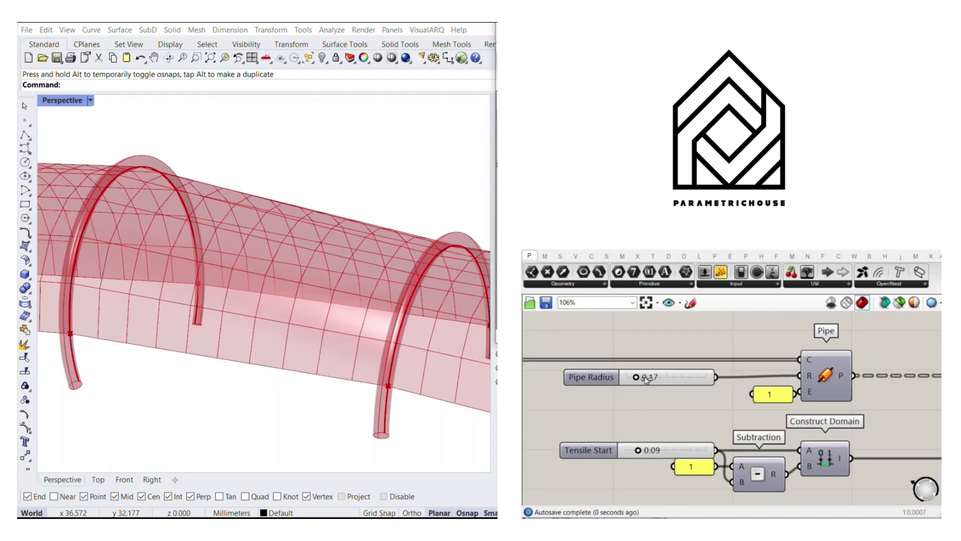
- Vary the Pipe Radius, Tensile Start, Tensile Freedom, Span Count and Arc Span sliders to reshape the corridor
{"action": "mouse_move", "coordinate": [645, 379]}
{"action": "left_mouse_down"}
{"action": "mouse_move", "coordinate": [656, 378]}
{"action": "mouse_move", "coordinate": [642, 378]}
{"action": "left_mouse_up"}
{"action": "left_click_drag", "start_coordinate": [638, 450], "coordinate": [699, 454]}
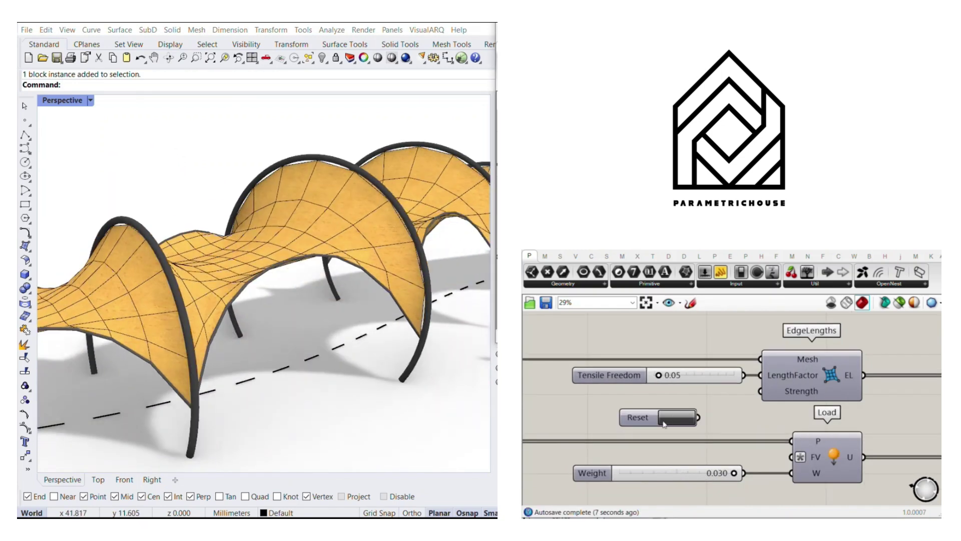
{"action": "left_click_drag", "start_coordinate": [659, 375], "coordinate": [715, 375]}
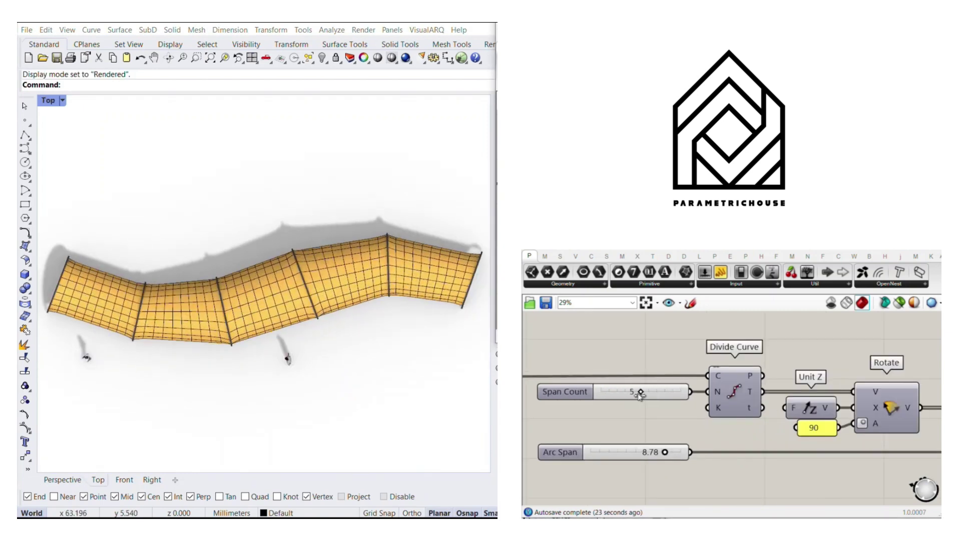
{"action": "mouse_move", "coordinate": [640, 393]}
{"action": "left_mouse_down"}
{"action": "mouse_move", "coordinate": [621, 393]}
{"action": "mouse_move", "coordinate": [641, 394]}
{"action": "left_mouse_up"}
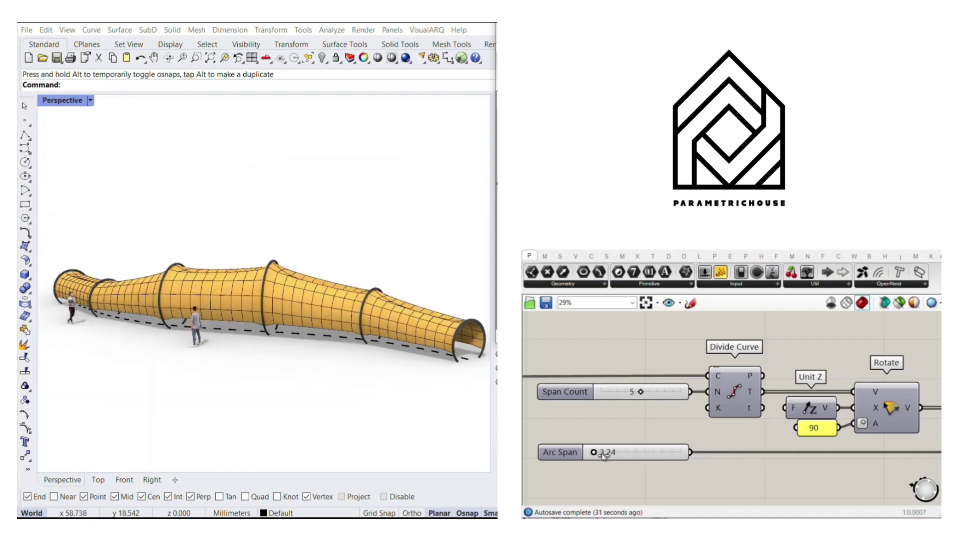
{"action": "left_click_drag", "start_coordinate": [601, 453], "coordinate": [651, 453]}
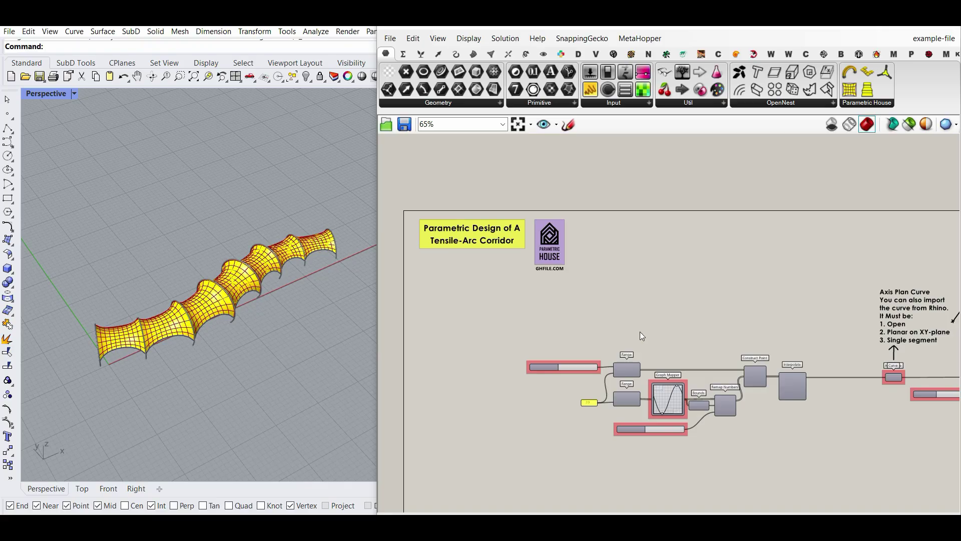
- Turn off the preview of all components in the tensile-arc corridor definition
{"action": "right_click_drag", "start_coordinate": [640, 332], "coordinate": [603, 251]}
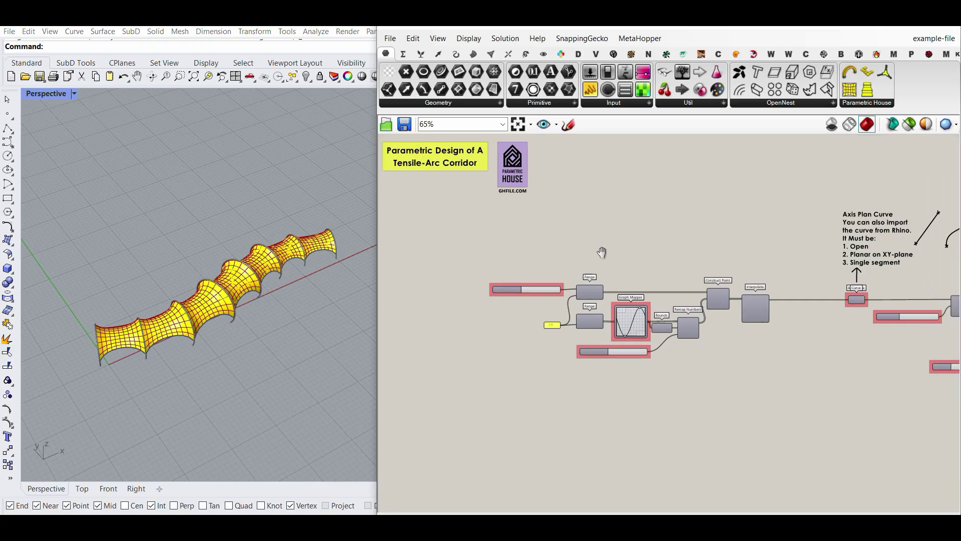
{"action": "scroll", "coordinate": [290, 273], "scroll_direction": "down", "scroll_amount": 5}
{"action": "right_click_drag", "start_coordinate": [289, 272], "coordinate": [240, 364]}
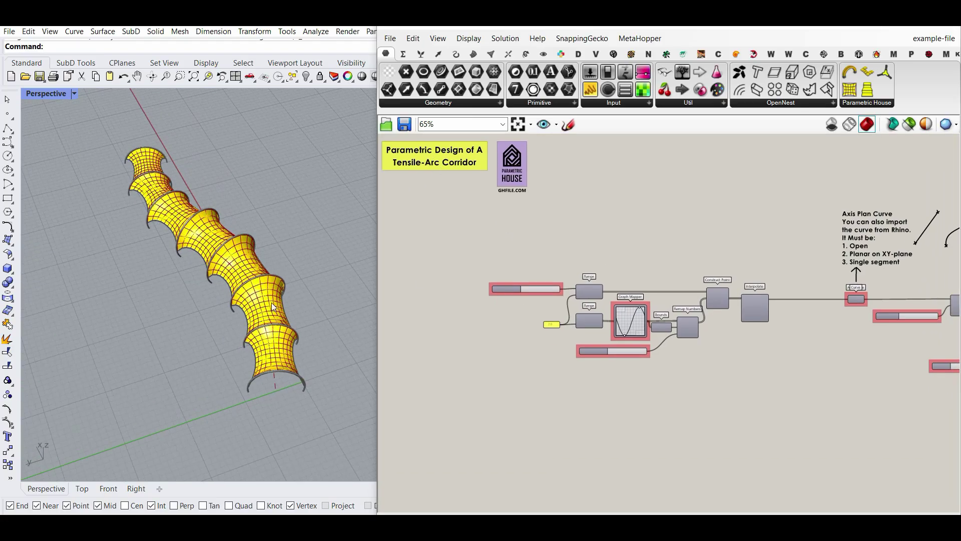
{"action": "right_click_drag", "start_coordinate": [324, 324], "coordinate": [322, 299]}
{"action": "scroll", "coordinate": [633, 301], "scroll_direction": "down", "scroll_amount": 2}
{"action": "scroll", "coordinate": [813, 335], "scroll_direction": "down", "scroll_amount": 6}
{"action": "left_click_drag", "start_coordinate": [875, 388], "coordinate": [540, 271]}
{"action": "right_click", "coordinate": [572, 240]}
{"action": "left_click", "coordinate": [591, 258]}
- Turn on the preview of the Interpolate component that builds the axis plan curve
{"action": "scroll", "coordinate": [585, 255], "scroll_direction": "up", "scroll_amount": 6}
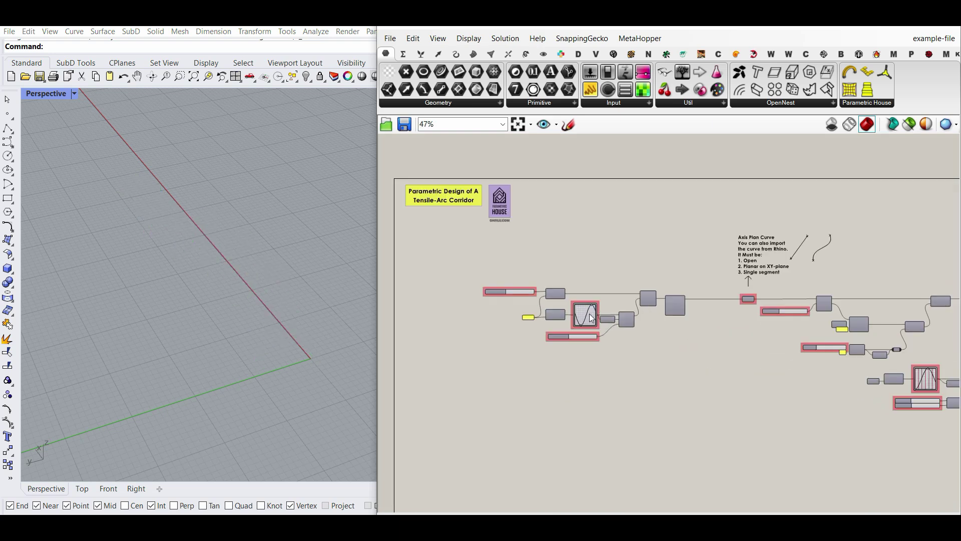
{"action": "scroll", "coordinate": [590, 317], "scroll_direction": "up", "scroll_amount": 3}
{"action": "right_click", "coordinate": [699, 295]}
{"action": "left_click", "coordinate": [716, 314]}
{"action": "right_click_drag", "start_coordinate": [240, 290], "coordinate": [270, 263]}
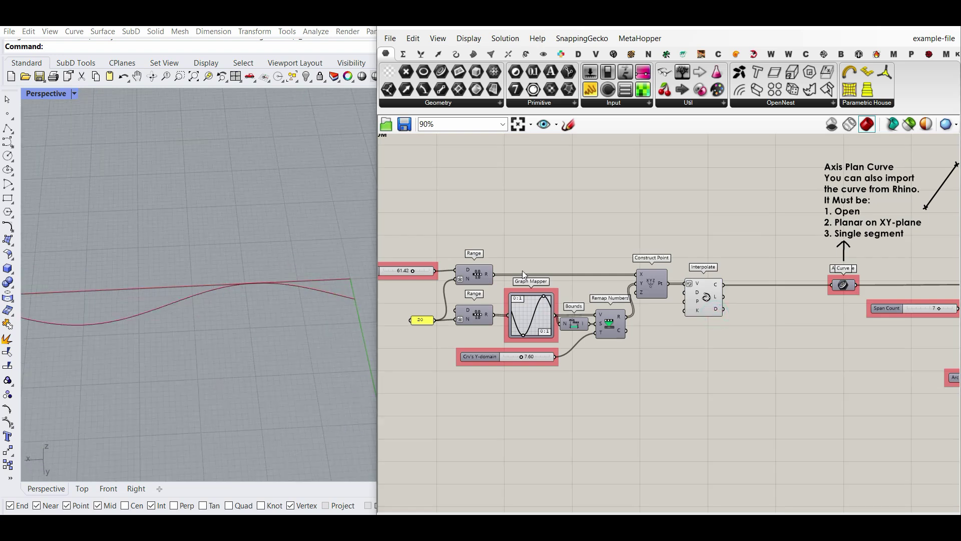
- Disconnect the Interpolate component's curve output from the Base Crv parameter
{"action": "right_click_drag", "start_coordinate": [636, 296], "coordinate": [703, 283]}
{"action": "right_click_drag", "start_coordinate": [839, 293], "coordinate": [681, 323]}
{"action": "scroll", "coordinate": [669, 310], "scroll_direction": "up", "scroll_amount": 3}
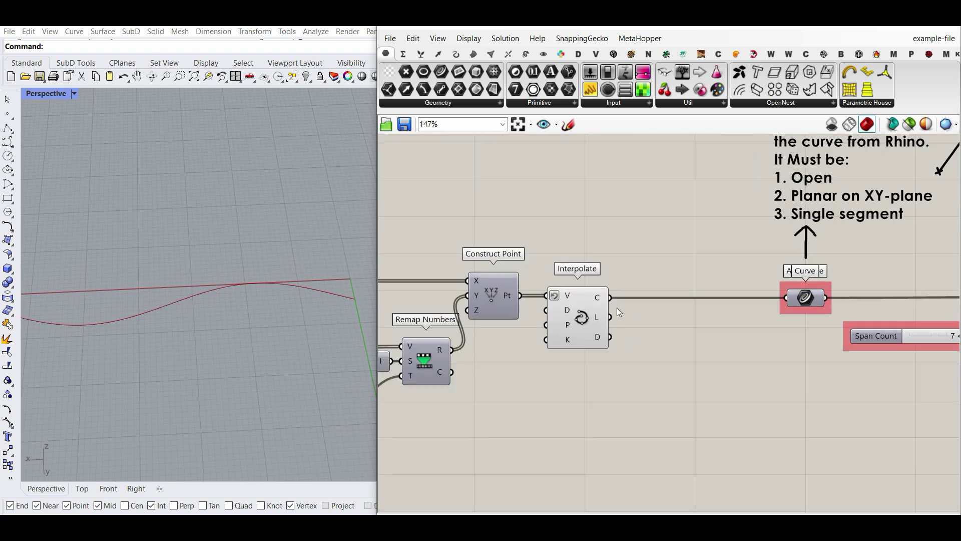
{"action": "left_click_drag", "start_coordinate": [617, 302], "coordinate": [612, 298], "text": "ctrl"}
- Draw a freehand arc on the ground plane in the Perspective viewport, across the interpolated curve
{"action": "left_click", "coordinate": [10, 145]}
{"action": "scroll", "coordinate": [115, 314], "scroll_direction": "down", "scroll_amount": 3}
{"action": "left_click", "coordinate": [7, 185]}
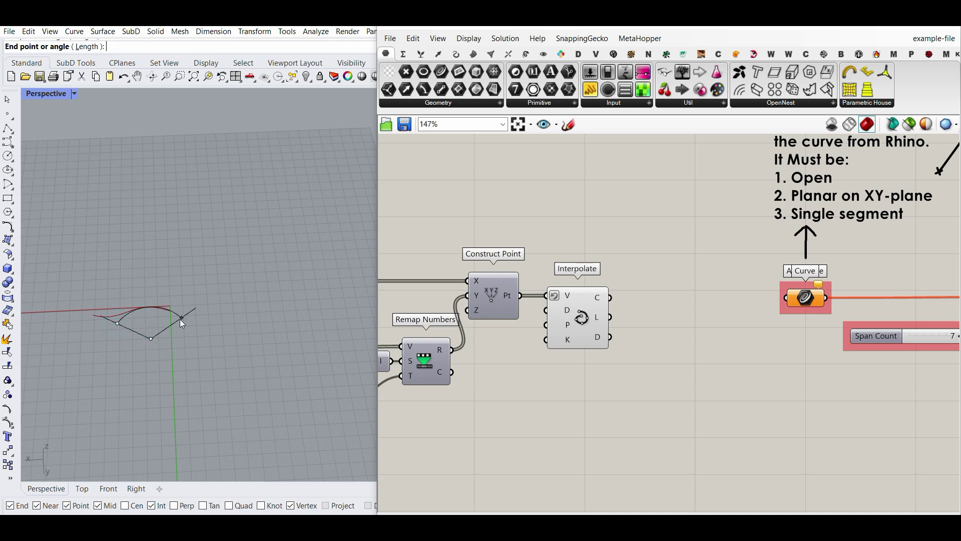
{"action": "left_click", "coordinate": [181, 323]}
- Assign the drawn arc to the Base Crv parameter as a single curve
{"action": "right_click", "coordinate": [804, 298]}
{"action": "left_click", "coordinate": [844, 433]}
{"action": "left_click", "coordinate": [179, 311]}
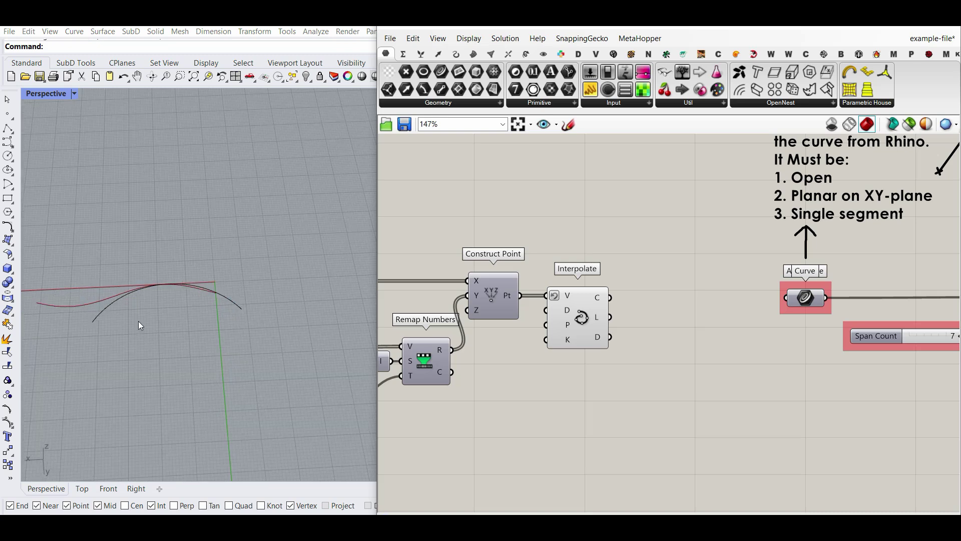
- Internalise the arc's data in the Base Crv parameter and delete the original arc from the Rhino viewport
{"action": "right_click", "coordinate": [804, 304]}
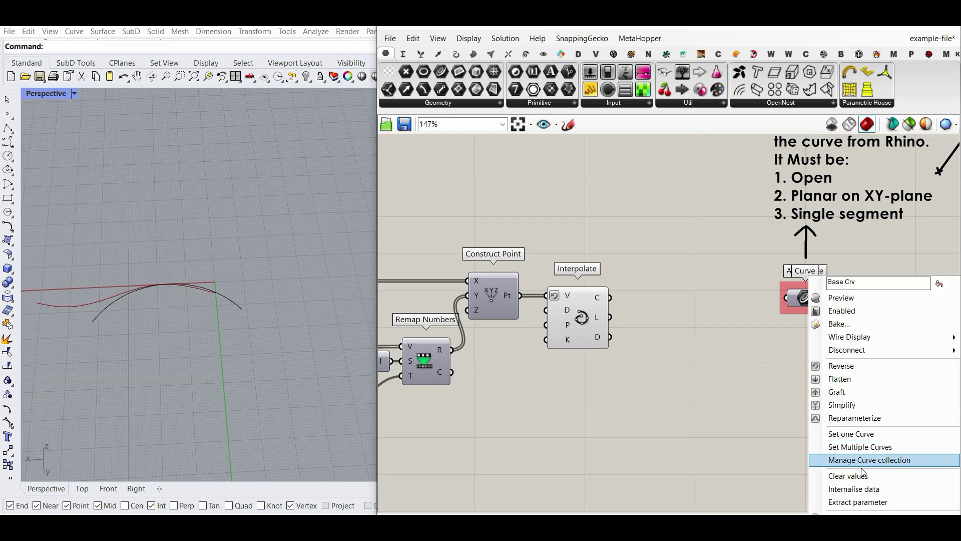
{"action": "left_click", "coordinate": [861, 489]}
{"action": "left_click_drag", "start_coordinate": [254, 265], "coordinate": [151, 341]}
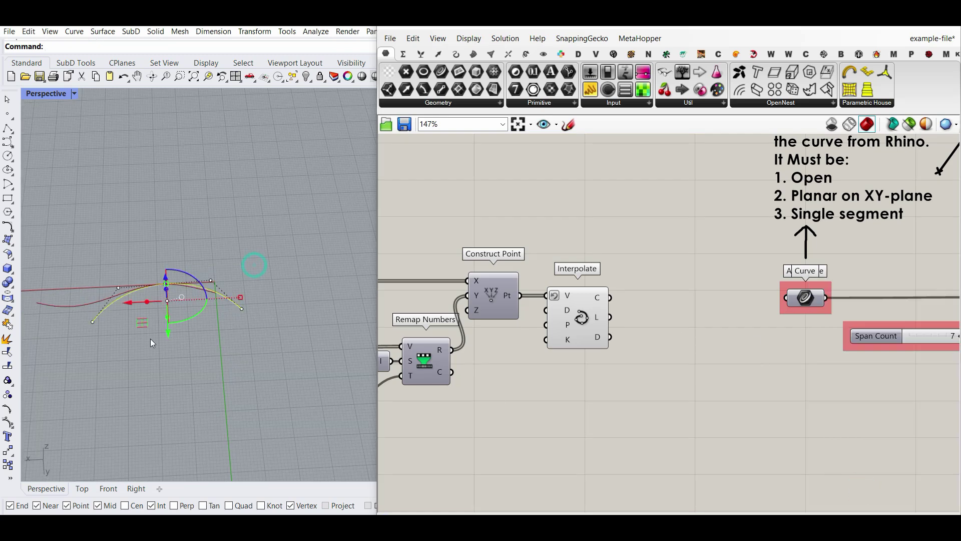
{"action": "key", "text": "Delete"}
- Turn off the Interpolate component's preview and turn on the Base Crv parameter's preview
{"action": "right_click", "coordinate": [584, 313]}
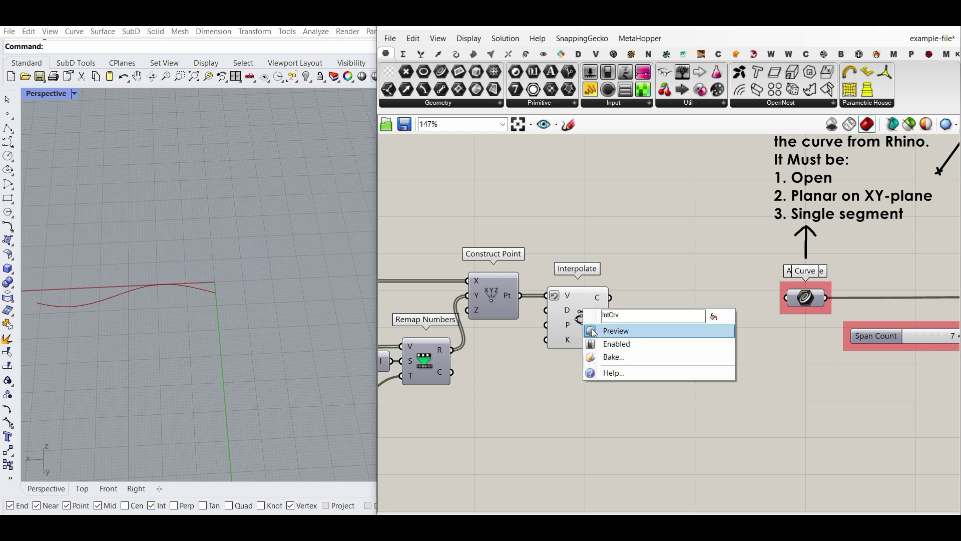
{"action": "left_click", "coordinate": [591, 328]}
{"action": "right_click", "coordinate": [812, 300]}
{"action": "left_click", "coordinate": [827, 299]}
- Turn the Interpolate component's preview back on
{"action": "scroll", "coordinate": [234, 288], "scroll_direction": "down", "scroll_amount": 7}
{"action": "right_click_drag", "start_coordinate": [522, 337], "coordinate": [801, 334]}
{"action": "scroll", "coordinate": [593, 328], "scroll_direction": "down", "scroll_amount": 1}
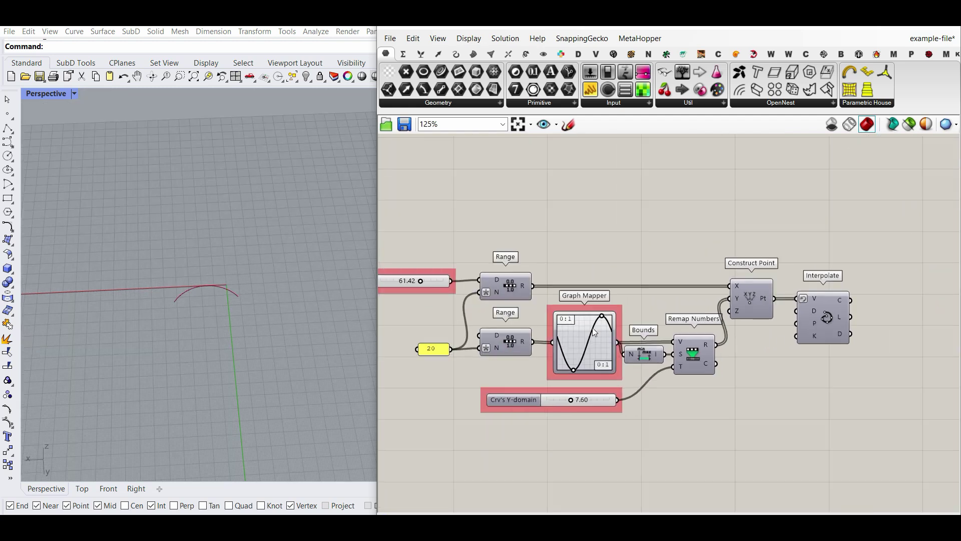
{"action": "right_click", "coordinate": [827, 317]}
{"action": "left_click", "coordinate": [831, 333]}
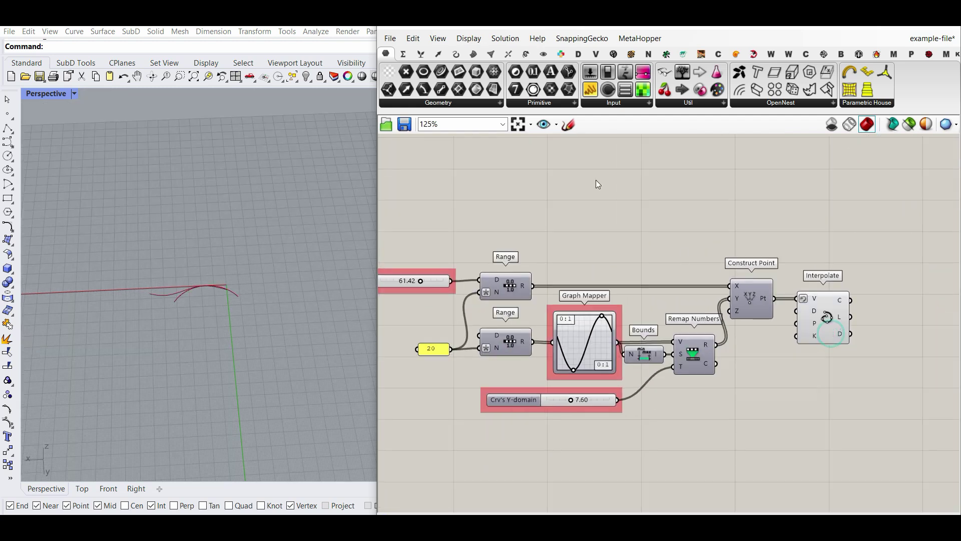
- Turn on the preview of the Construct Point component and select it to highlight its points
{"action": "left_click", "coordinate": [460, 54]}
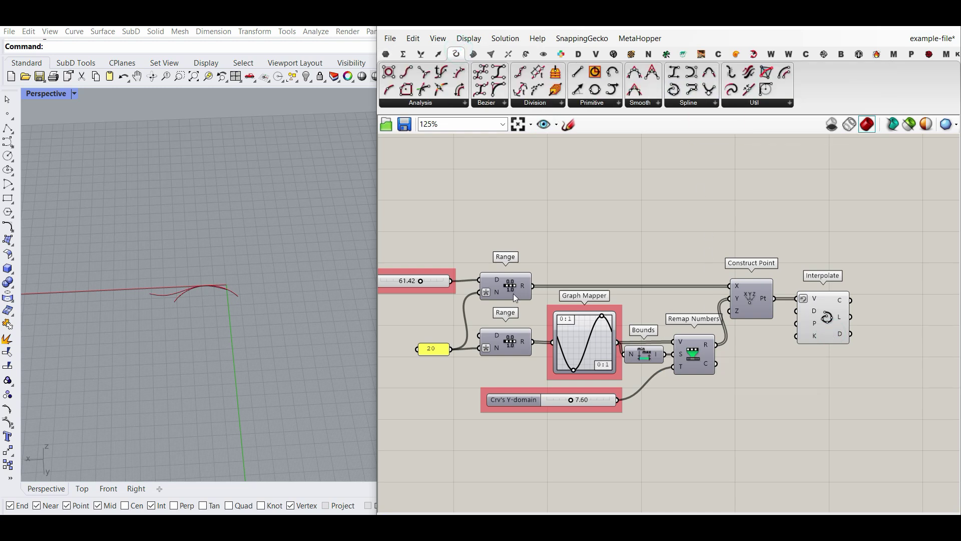
{"action": "right_click", "coordinate": [755, 299]}
{"action": "left_click", "coordinate": [766, 314]}
{"action": "left_click", "coordinate": [749, 305]}
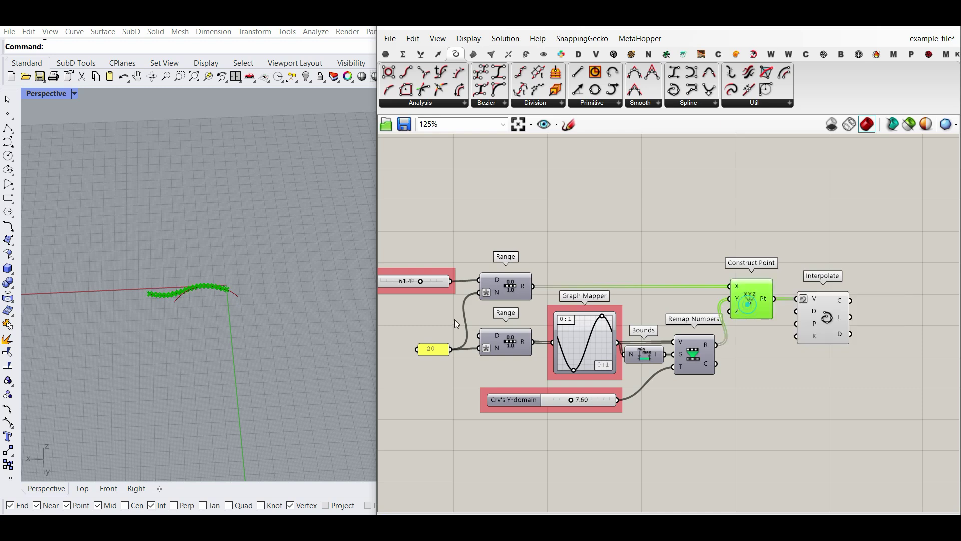
- Set the Crv's X-domain slider to 70.26
{"action": "scroll", "coordinate": [150, 297], "scroll_direction": "up", "scroll_amount": 5}
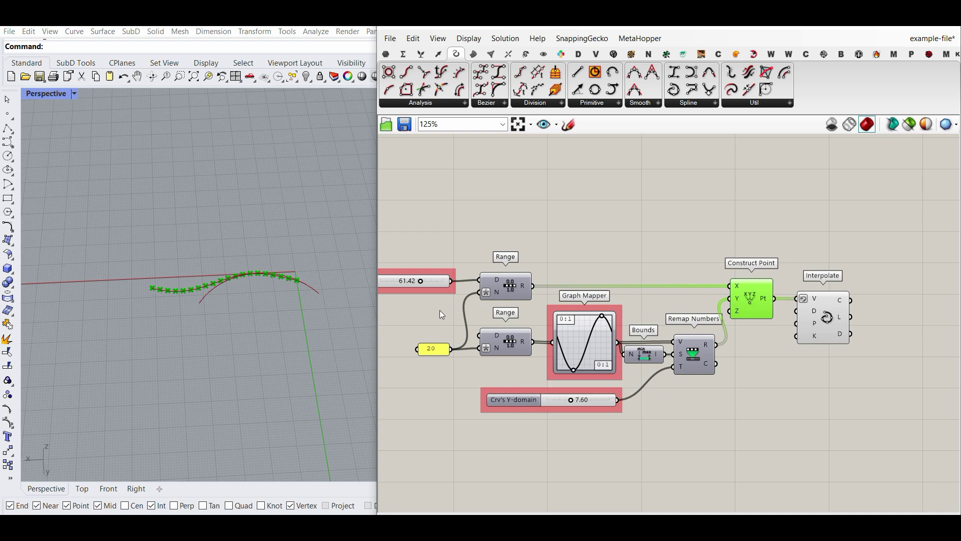
{"action": "right_click_drag", "start_coordinate": [424, 304], "coordinate": [503, 310]}
{"action": "left_click_drag", "start_coordinate": [499, 287], "coordinate": [508, 289]}
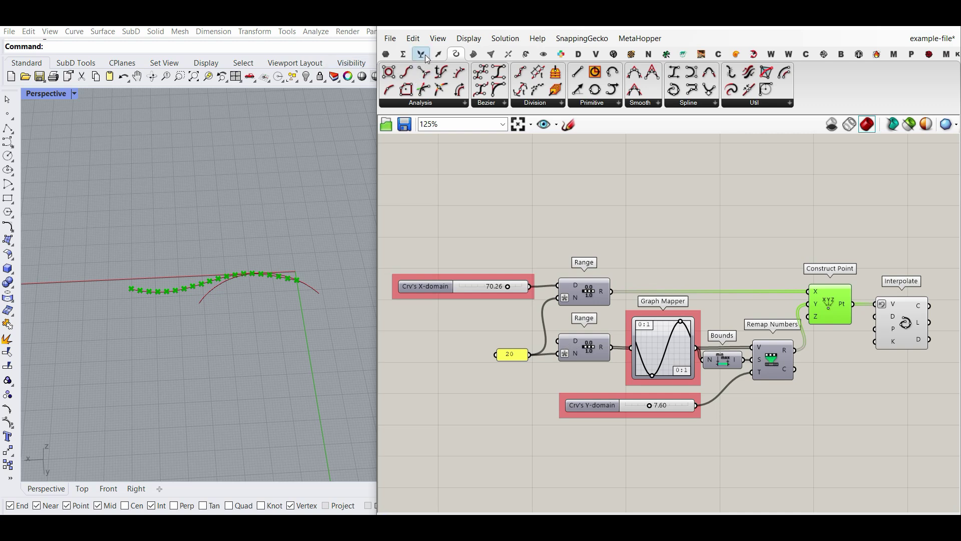
{"action": "left_click", "coordinate": [403, 54]}
{"action": "left_click", "coordinate": [418, 103]}
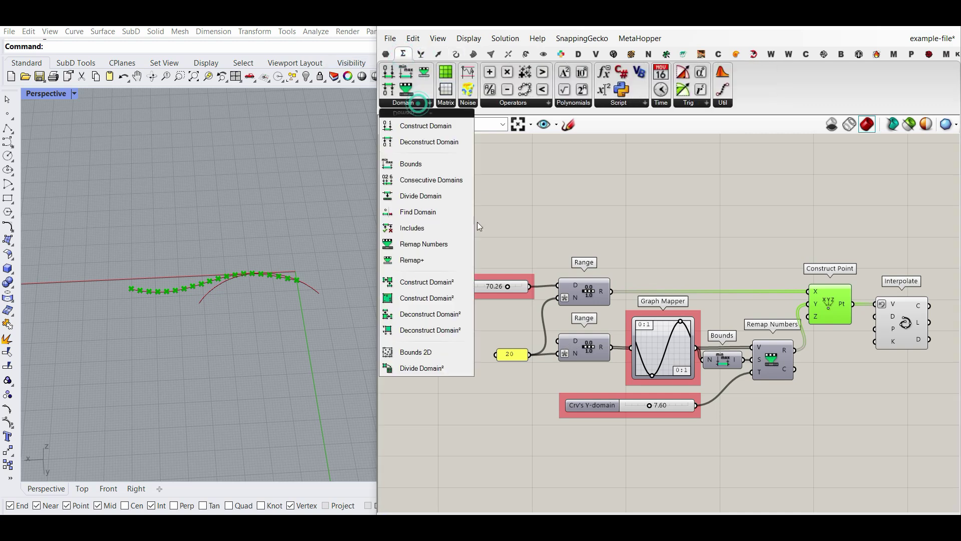
{"action": "left_click", "coordinate": [703, 232]}
- Set the Crv's Y-domain slider to 20.00 and shorten the Graph Mapper's sine wave slightly by shifting its peak
{"action": "scroll", "coordinate": [695, 265], "scroll_direction": "up", "scroll_amount": 3}
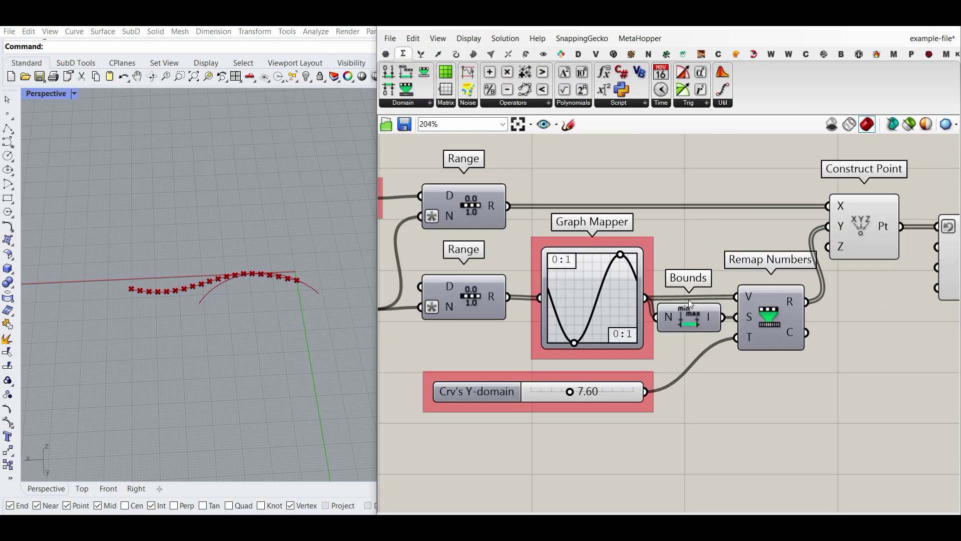
{"action": "left_click_drag", "start_coordinate": [499, 396], "coordinate": [514, 402]}
{"action": "left_click_drag", "start_coordinate": [583, 400], "coordinate": [650, 401]}
{"action": "mouse_move", "coordinate": [620, 255]}
{"action": "left_mouse_down"}
{"action": "mouse_move", "coordinate": [600, 256]}
{"action": "mouse_move", "coordinate": [626, 254]}
{"action": "mouse_move", "coordinate": [612, 254]}
{"action": "left_mouse_up"}
{"action": "right_click_drag", "start_coordinate": [719, 313], "coordinate": [715, 313]}
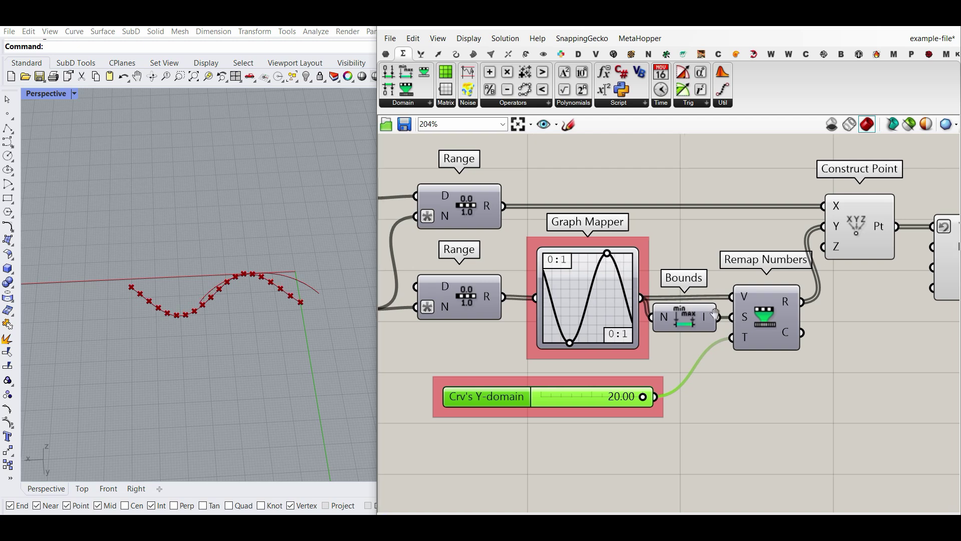
- Move the Bounds, Remap Numbers, Construct Point and Interpolate components farther from the Graph Mapper to make room
{"action": "scroll", "coordinate": [715, 313], "scroll_direction": "down", "scroll_amount": 3}
{"action": "left_click_drag", "start_coordinate": [850, 355], "coordinate": [653, 244]}
{"action": "left_click_drag", "start_coordinate": [762, 269], "coordinate": [812, 270]}
{"action": "left_click", "coordinate": [728, 223]}
- Duplicate the Graph Mapper and move the Range components with their inputs away from it to free space
{"action": "scroll", "coordinate": [693, 314], "scroll_direction": "up", "scroll_amount": 3}
{"action": "right_click_drag", "start_coordinate": [610, 319], "coordinate": [684, 314]}
{"action": "left_click_drag", "start_coordinate": [654, 307], "coordinate": [631, 307]}
{"action": "right_click_drag", "start_coordinate": [542, 318], "coordinate": [603, 334]}
{"action": "left_click_drag", "start_coordinate": [602, 341], "coordinate": [430, 159]}
{"action": "left_click_drag", "start_coordinate": [569, 228], "coordinate": [481, 228]}
{"action": "left_click", "coordinate": [588, 209]}
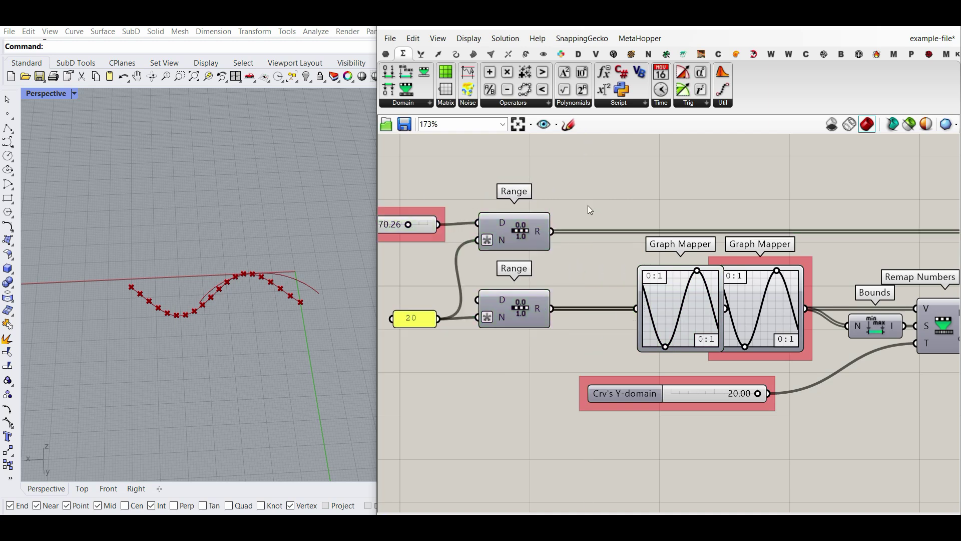
- Place the duplicated Graph Mapper after the Range, connect its output to the original mapper, and enlarge it
{"action": "left_click_drag", "start_coordinate": [671, 309], "coordinate": [622, 295]}
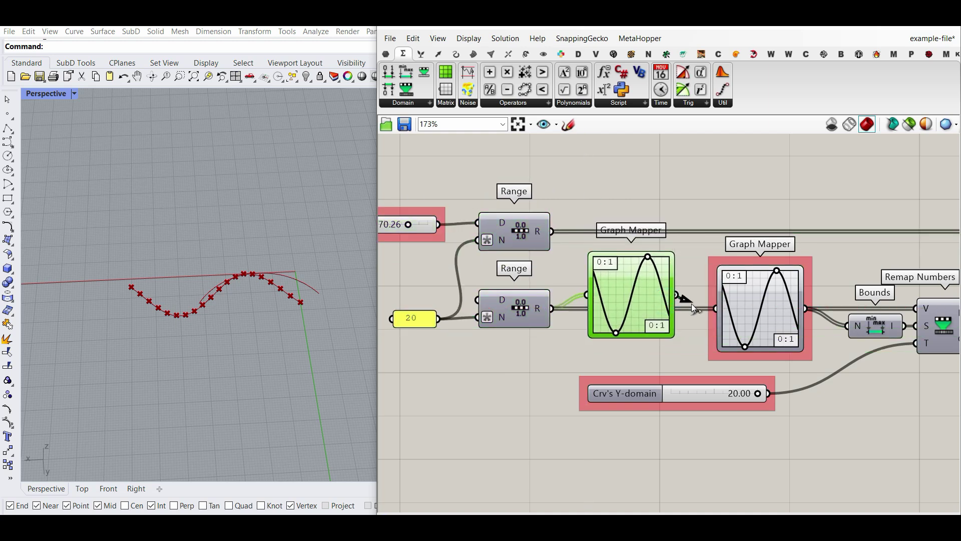
{"action": "left_click_drag", "start_coordinate": [692, 304], "coordinate": [715, 308]}
{"action": "left_click_drag", "start_coordinate": [669, 335], "coordinate": [695, 358]}
- Change the second Graph Mapper's graph type to Bezier and adjust its handles and the first mapper's sine peak
{"action": "right_click", "coordinate": [773, 328]}
{"action": "mouse_move", "coordinate": [815, 467]}
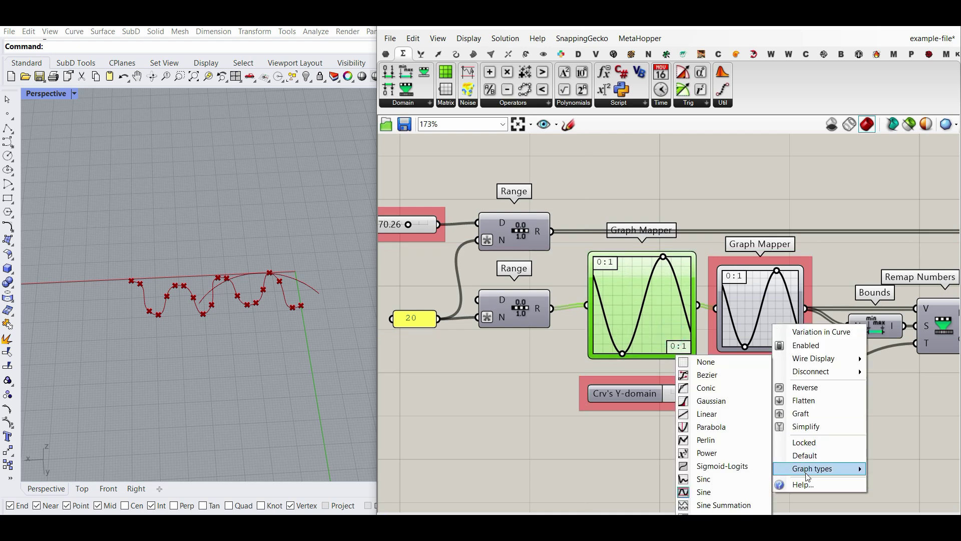
{"action": "left_click", "coordinate": [708, 374]}
{"action": "left_click_drag", "start_coordinate": [742, 329], "coordinate": [777, 336]}
{"action": "left_click_drag", "start_coordinate": [782, 290], "coordinate": [755, 282]}
{"action": "left_click_drag", "start_coordinate": [663, 257], "coordinate": [678, 259]}
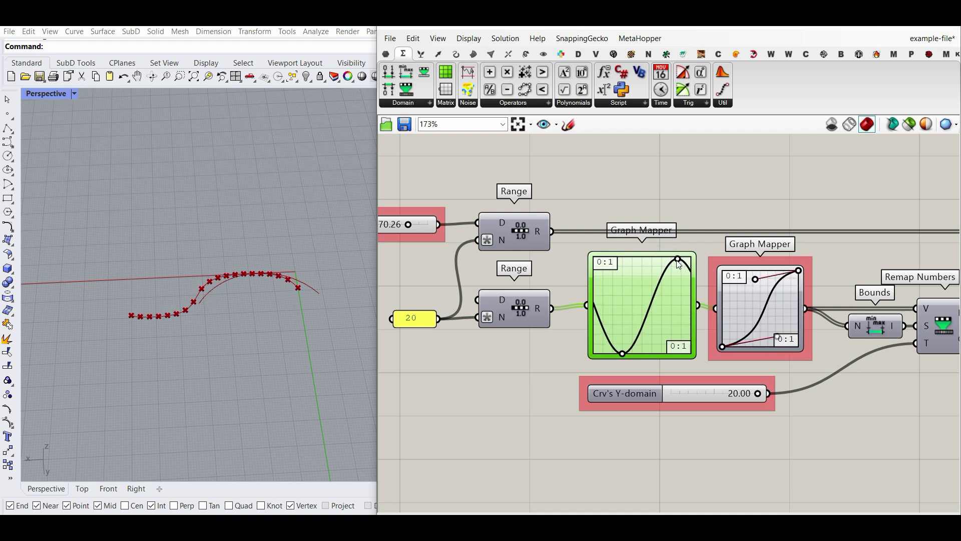
- Turn off the preview of the axis curve components from the X-domain slider through Interpolate, and save the file
{"action": "scroll", "coordinate": [539, 314], "scroll_direction": "down", "scroll_amount": 4}
{"action": "left_click_drag", "start_coordinate": [802, 376], "coordinate": [471, 230]}
{"action": "right_click", "coordinate": [508, 208]}
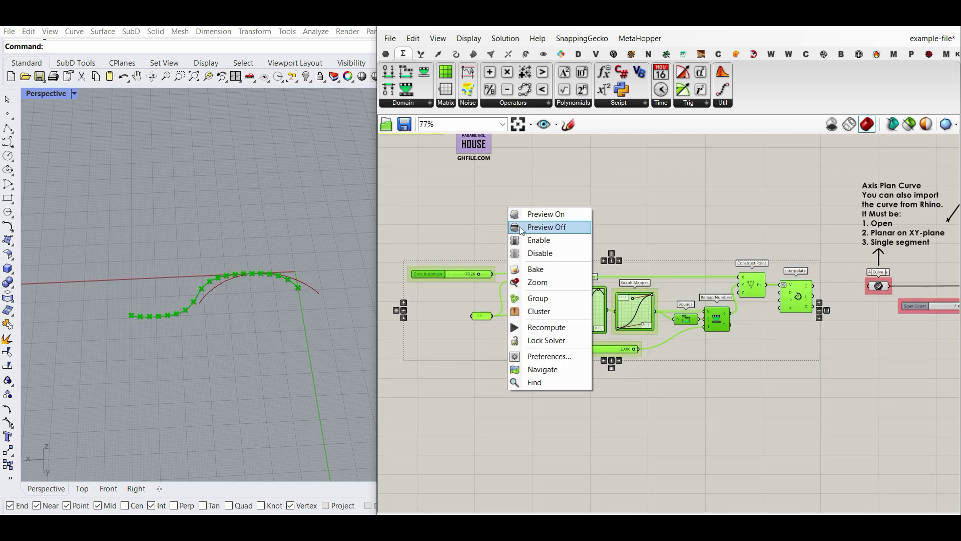
{"action": "left_click", "coordinate": [521, 227]}
{"action": "left_click", "coordinate": [408, 126]}
- Turn on the preview of the Arc 3Pt component to show the arches along the axis curve
{"action": "right_click_drag", "start_coordinate": [797, 256], "coordinate": [467, 285]}
{"action": "scroll", "coordinate": [548, 290], "scroll_direction": "up", "scroll_amount": 3}
{"action": "scroll", "coordinate": [269, 331], "scroll_direction": "up", "scroll_amount": 5}
{"action": "right_click_drag", "start_coordinate": [207, 314], "coordinate": [245, 311]}
{"action": "right_click_drag", "start_coordinate": [696, 316], "coordinate": [563, 310]}
{"action": "scroll", "coordinate": [697, 303], "scroll_direction": "down", "scroll_amount": 1}
{"action": "right_click_drag", "start_coordinate": [775, 313], "coordinate": [691, 303]}
{"action": "right_click_drag", "start_coordinate": [784, 322], "coordinate": [651, 308]}
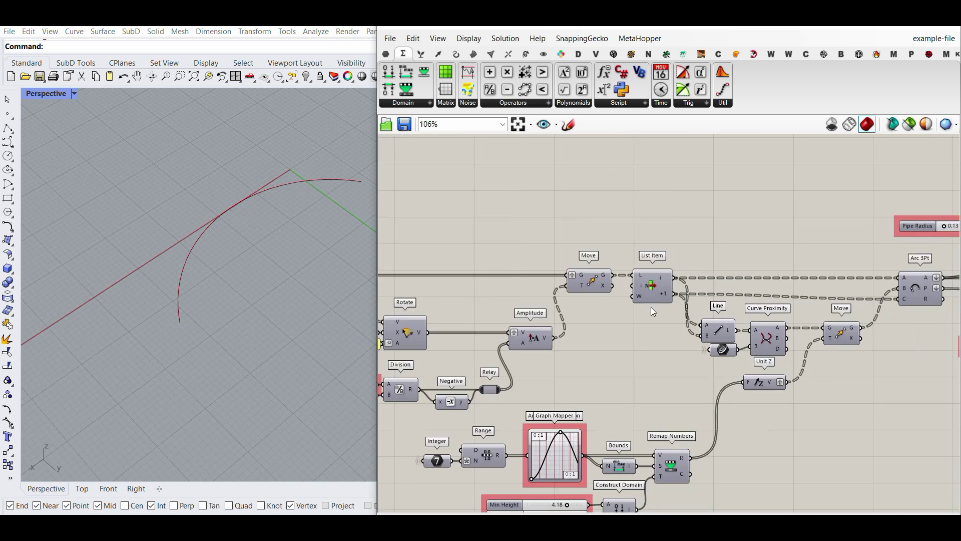
{"action": "right_click_drag", "start_coordinate": [771, 308], "coordinate": [706, 306]}
{"action": "right_click", "coordinate": [853, 292]}
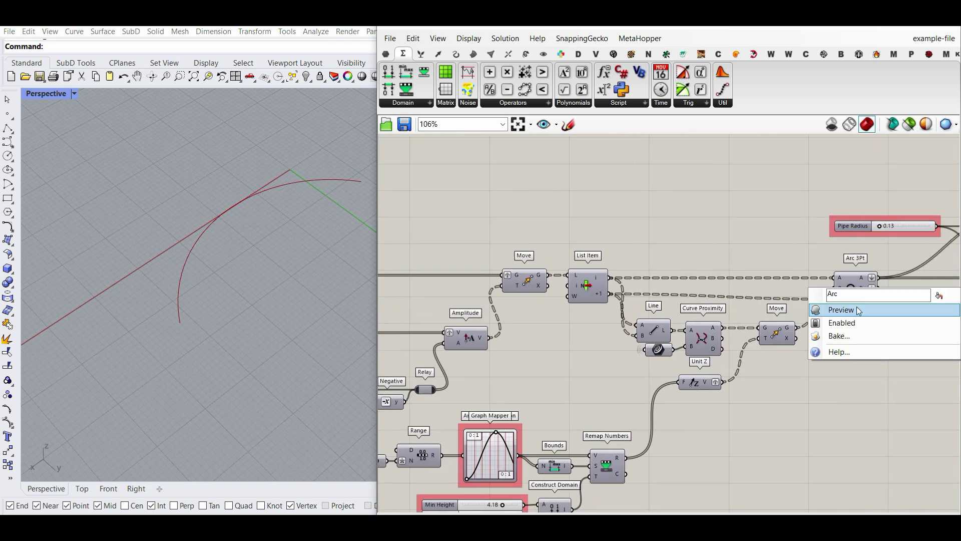
{"action": "left_click", "coordinate": [858, 307]}
{"action": "right_click_drag", "start_coordinate": [254, 340], "coordinate": [255, 383]}
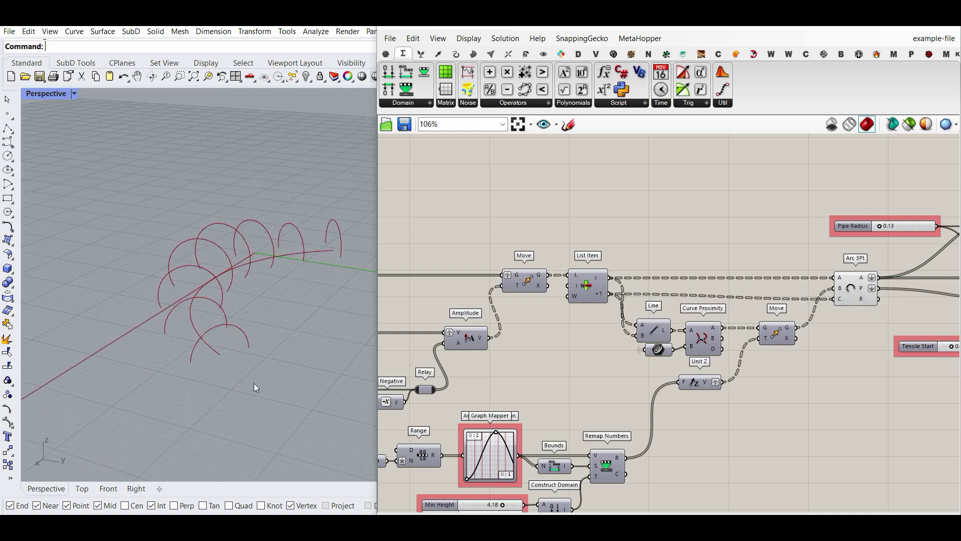
- Locate the Arc 3Pt component among the primitive curve components
{"action": "scroll", "coordinate": [699, 319], "scroll_direction": "up", "scroll_amount": 4}
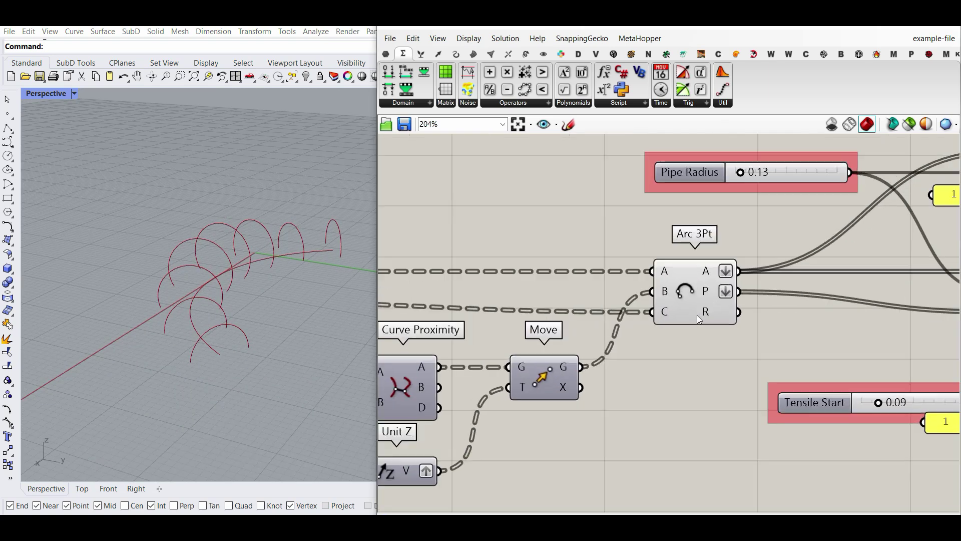
{"action": "left_click", "coordinate": [458, 56]}
{"action": "left_click", "coordinate": [591, 105]}
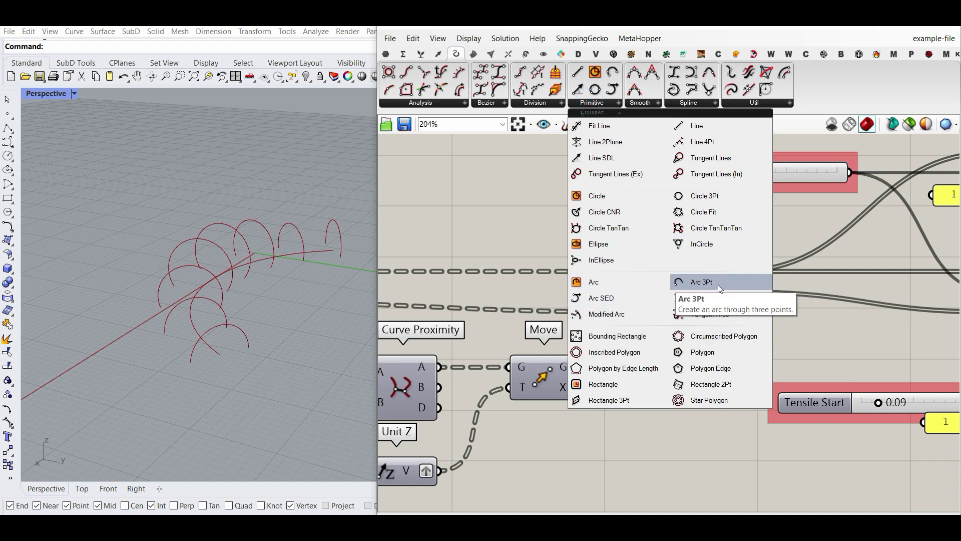
- Turn on the preview of the Divide Curve component to show the division points on the axis curve
{"action": "right_click_drag", "start_coordinate": [508, 242], "coordinate": [645, 235]}
{"action": "scroll", "coordinate": [645, 234], "scroll_direction": "down", "scroll_amount": 3}
{"action": "right_click_drag", "start_coordinate": [579, 263], "coordinate": [796, 277]}
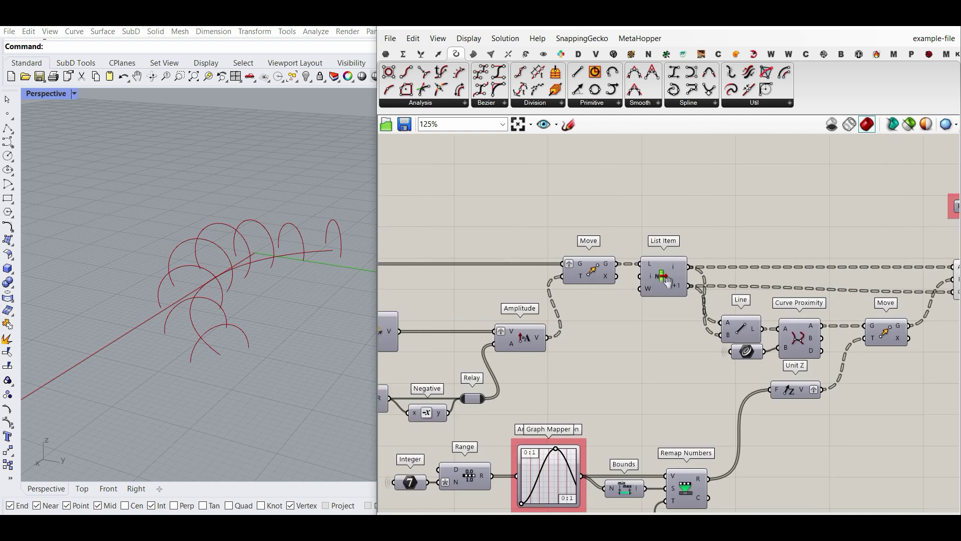
{"action": "right_click_drag", "start_coordinate": [445, 287], "coordinate": [699, 271]}
{"action": "right_click", "coordinate": [545, 265]}
{"action": "left_click", "coordinate": [542, 276]}
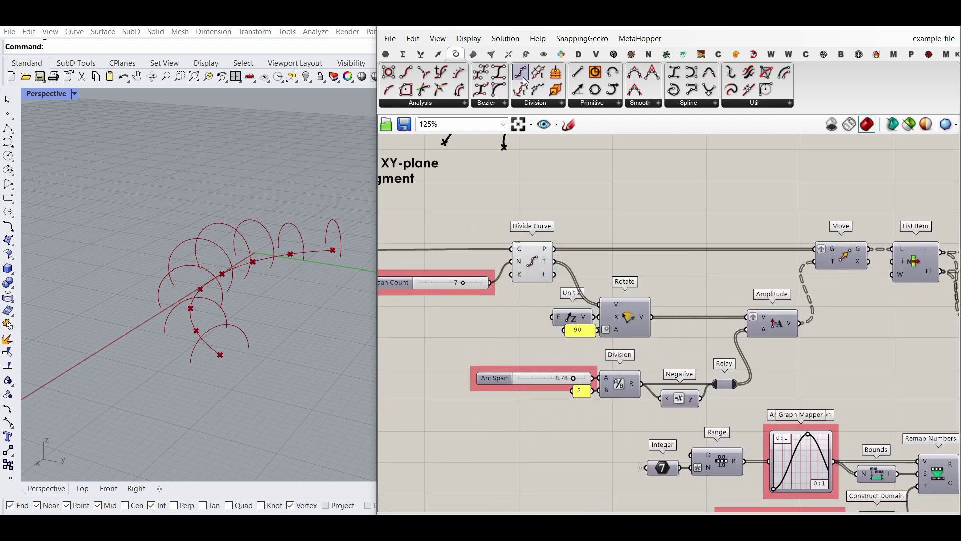
- Set the Span Count to 9
{"action": "scroll", "coordinate": [199, 349], "scroll_direction": "up", "scroll_amount": 3}
{"action": "right_click_drag", "start_coordinate": [545, 280], "coordinate": [646, 286]}
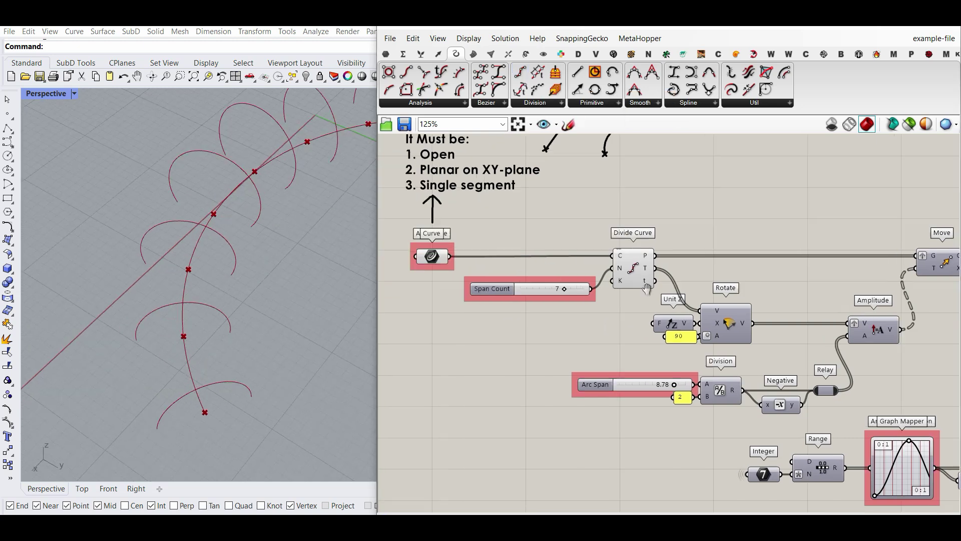
{"action": "scroll", "coordinate": [608, 295], "scroll_direction": "up", "scroll_amount": 2}
{"action": "left_click_drag", "start_coordinate": [614, 290], "coordinate": [636, 287]}
{"action": "right_click_drag", "start_coordinate": [251, 281], "coordinate": [243, 253]}
{"action": "right_click_drag", "start_coordinate": [673, 271], "coordinate": [573, 274]}
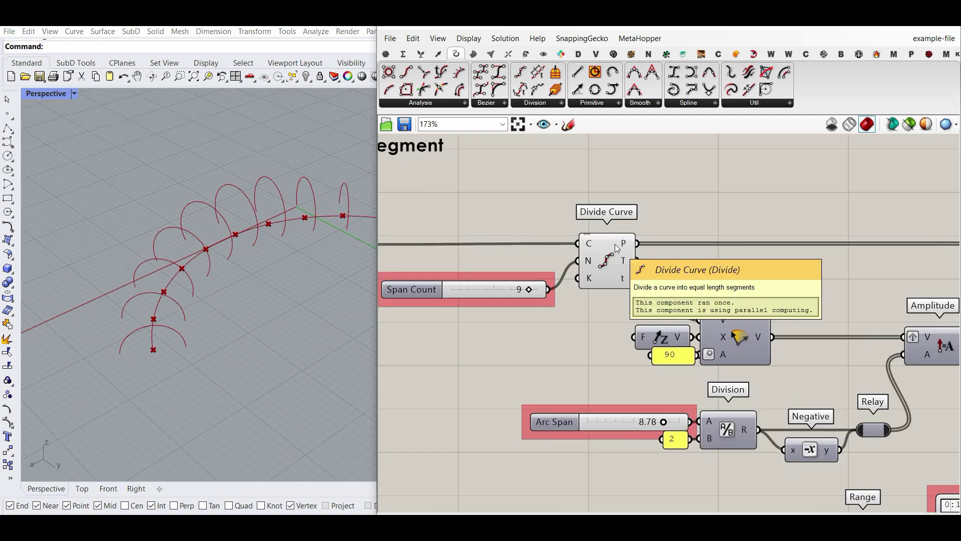
- Turn on the preview of the Move component before List Item and select it to highlight its points
{"action": "right_click_drag", "start_coordinate": [719, 256], "coordinate": [560, 269]}
{"action": "scroll", "coordinate": [560, 270], "scroll_direction": "down", "scroll_amount": 3}
{"action": "scroll", "coordinate": [751, 272], "scroll_direction": "up", "scroll_amount": 1}
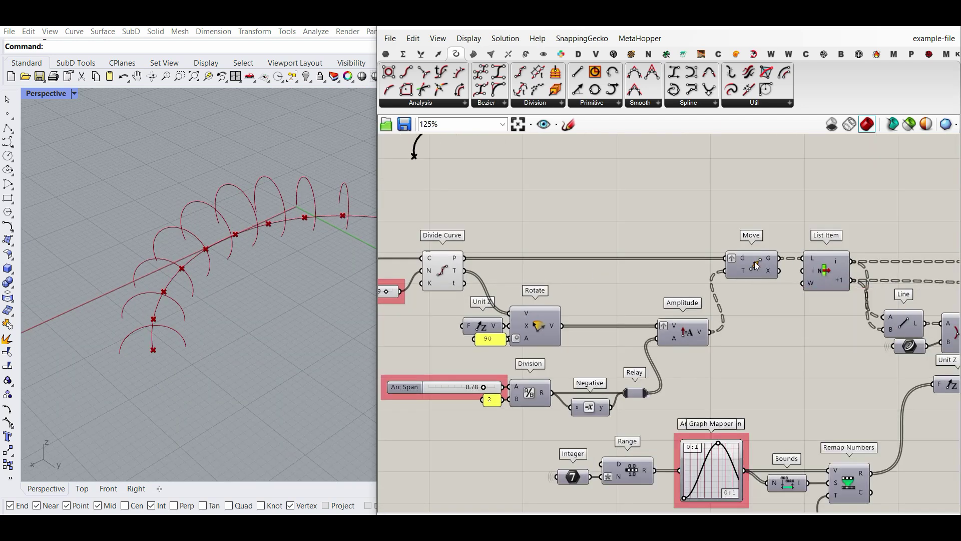
{"action": "right_click", "coordinate": [755, 262]}
{"action": "left_click", "coordinate": [767, 284]}
{"action": "left_click", "coordinate": [756, 264]}
{"action": "right_click_drag", "start_coordinate": [257, 305], "coordinate": [284, 321]}
{"action": "right_click_drag", "start_coordinate": [591, 259], "coordinate": [667, 257]}
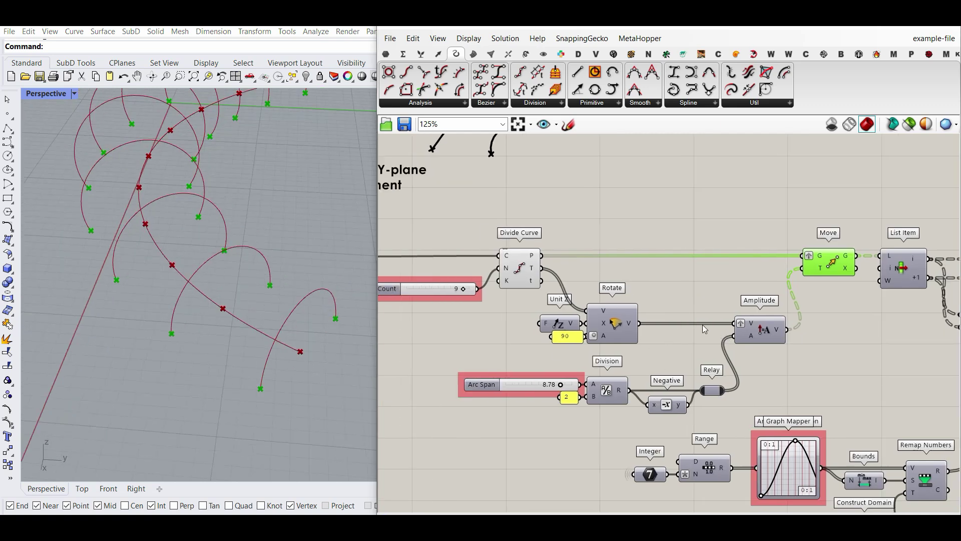
- Examine how the Divide Curve tangents, the Unit Z axis and the 90 angle feed the Rotate component
{"action": "scroll", "coordinate": [557, 325], "scroll_direction": "up", "scroll_amount": 3}
{"action": "left_click_drag", "start_coordinate": [594, 337], "coordinate": [554, 337]}
{"action": "mouse_move", "coordinate": [556, 266]}
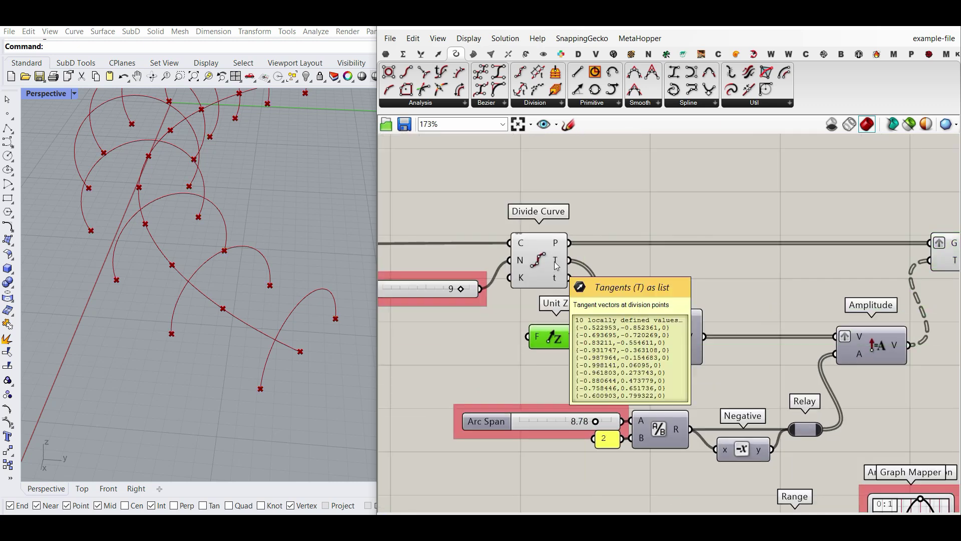
{"action": "right_click_drag", "start_coordinate": [168, 369], "coordinate": [230, 365]}
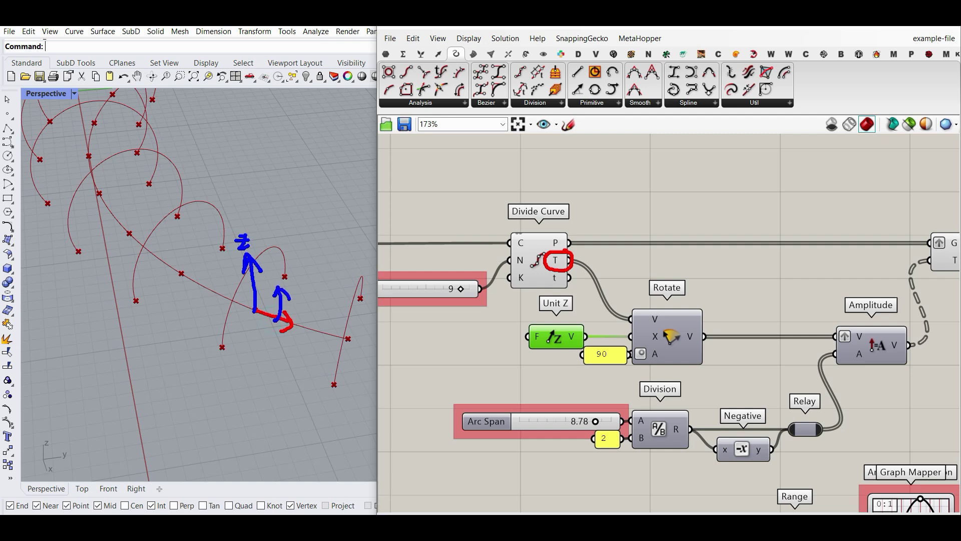
{"action": "left_click_drag", "start_coordinate": [583, 347], "coordinate": [642, 340]}
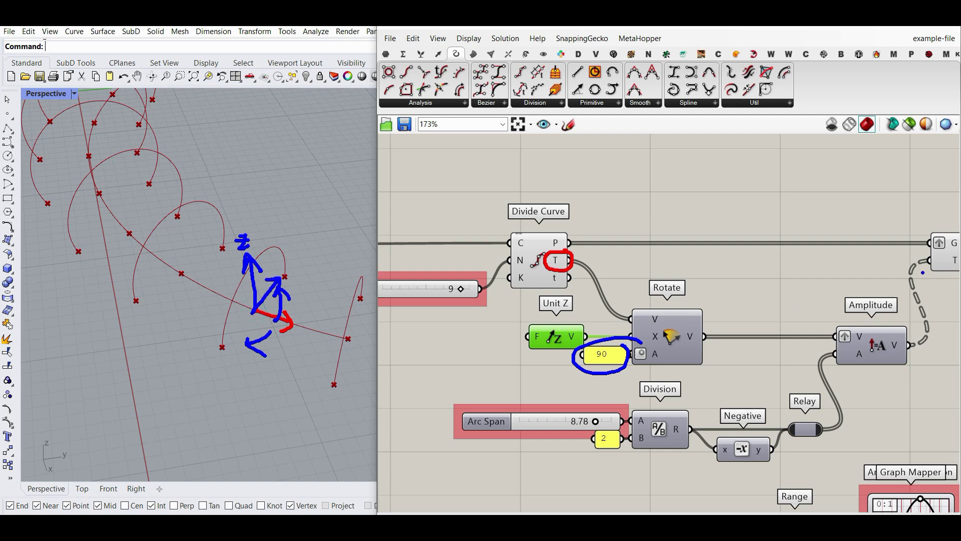
{"action": "key", "text": "Escape"}
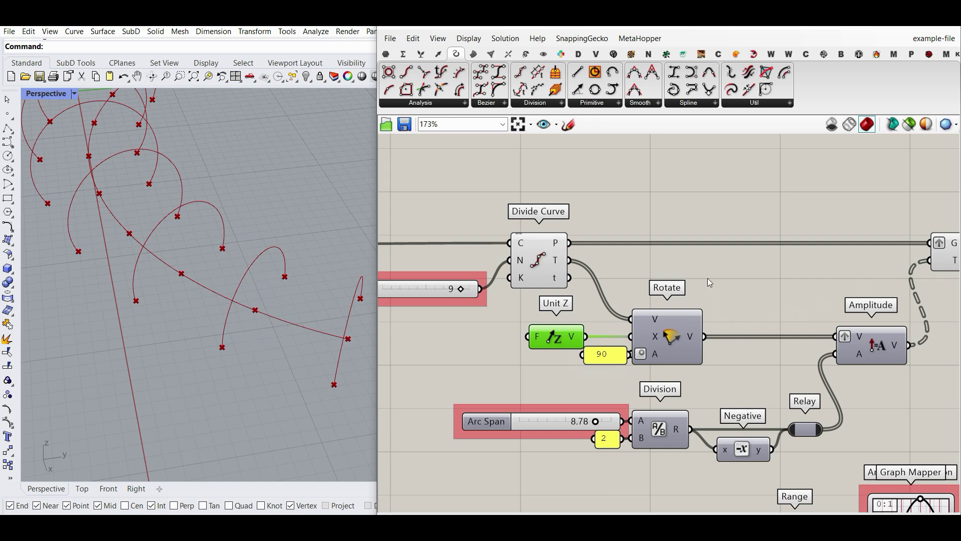
- Add a Perp Frames component above Divide Curve and connect the axis curve and the Span Count to it
{"action": "scroll", "coordinate": [707, 304], "scroll_direction": "down", "scroll_amount": 2}
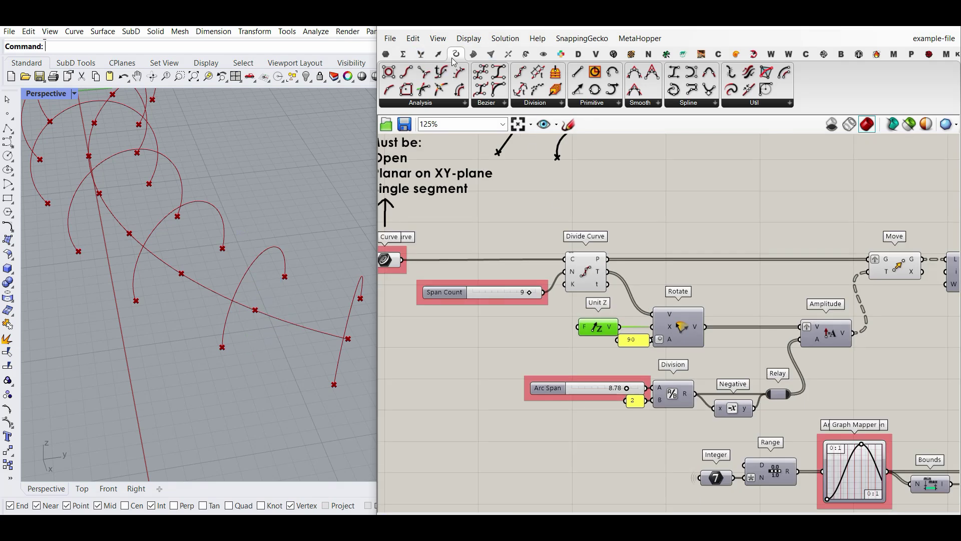
{"action": "left_click_drag", "start_coordinate": [557, 92], "coordinate": [515, 244]}
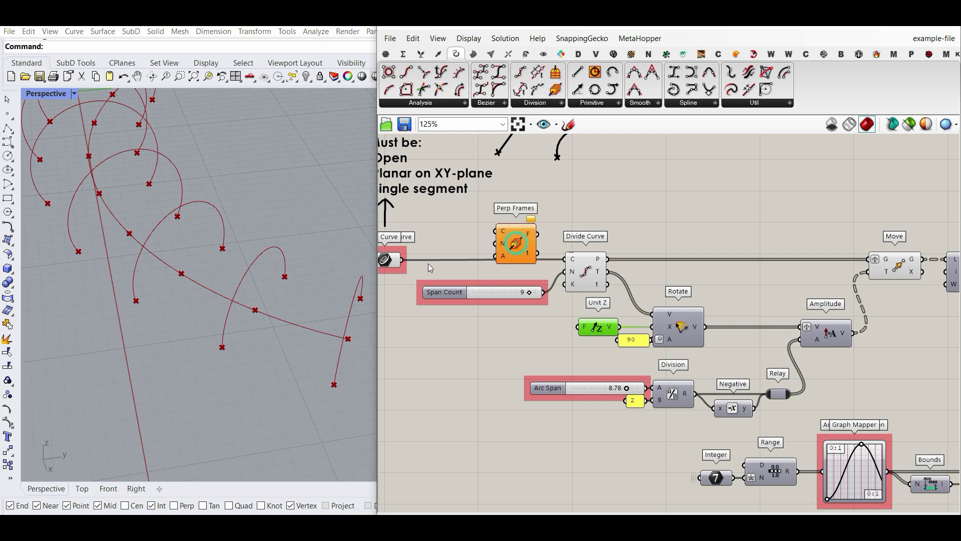
{"action": "left_click_drag", "start_coordinate": [403, 259], "coordinate": [496, 231]}
{"action": "left_click_drag", "start_coordinate": [547, 295], "coordinate": [593, 237]}
- Add a Deconstruct Plane component beside Perp Frames and connect the frames output to its plane input
{"action": "left_click", "coordinate": [440, 56]}
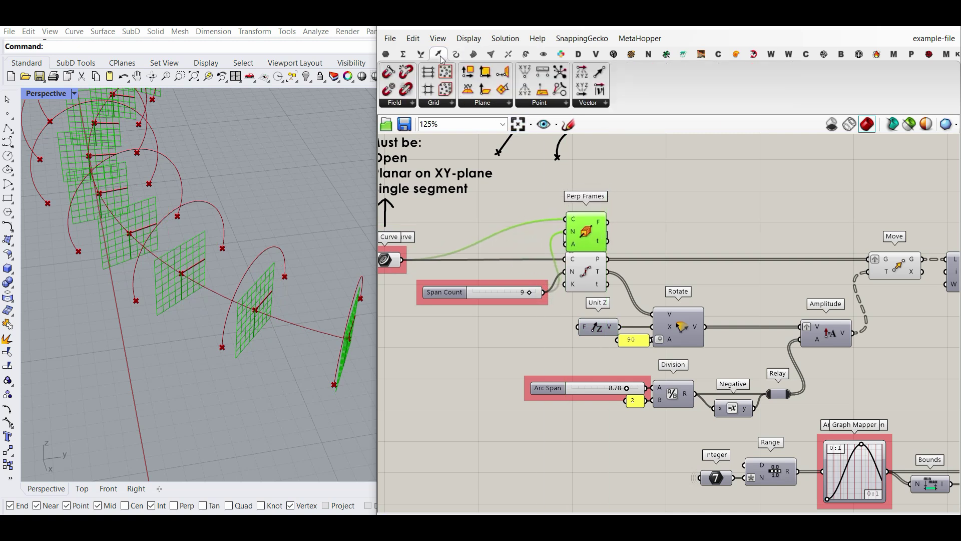
{"action": "left_click", "coordinate": [497, 106]}
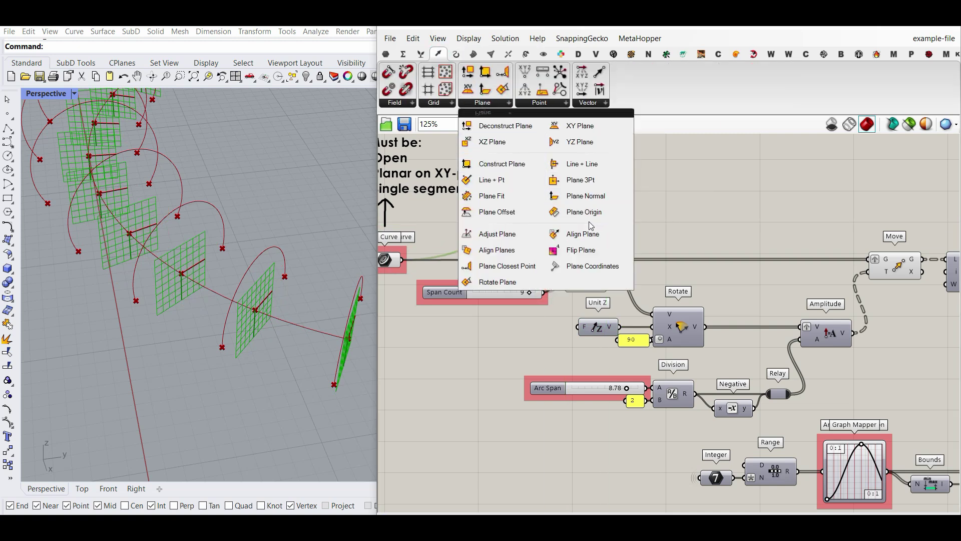
{"action": "left_click", "coordinate": [489, 127]}
{"action": "scroll", "coordinate": [640, 224], "scroll_direction": "up", "scroll_amount": 2}
{"action": "left_click", "coordinate": [639, 218]}
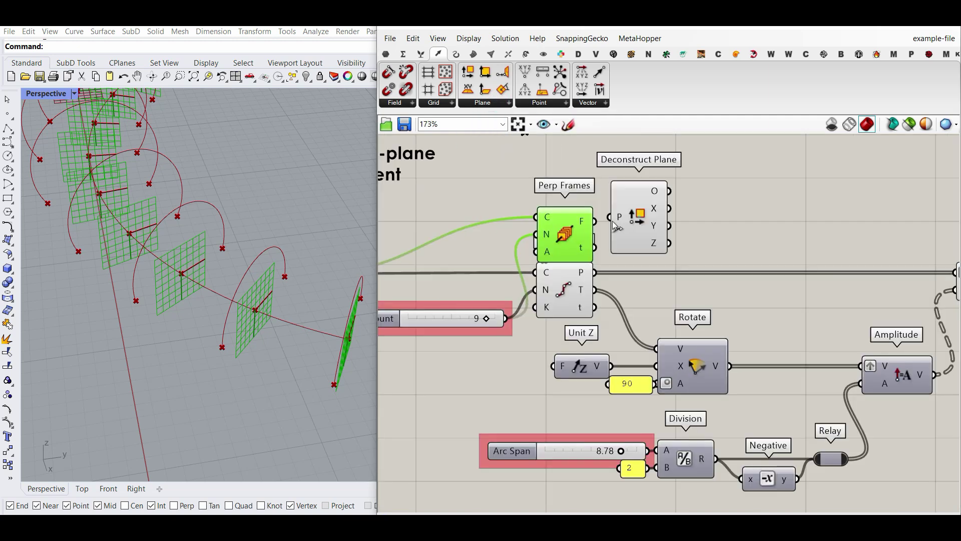
{"action": "left_click_drag", "start_coordinate": [603, 220], "coordinate": [610, 217]}
{"action": "right_click_drag", "start_coordinate": [634, 217], "coordinate": [591, 217]}
{"action": "left_click_drag", "start_coordinate": [586, 211], "coordinate": [597, 215]}
{"action": "right_click_drag", "start_coordinate": [265, 305], "coordinate": [231, 311]}
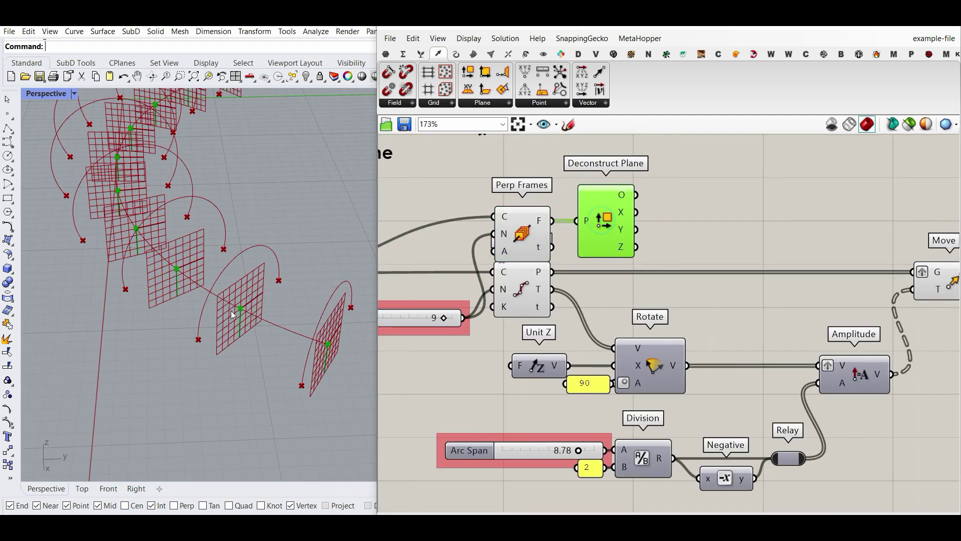
{"action": "scroll", "coordinate": [162, 267], "scroll_direction": "up", "scroll_amount": 4}
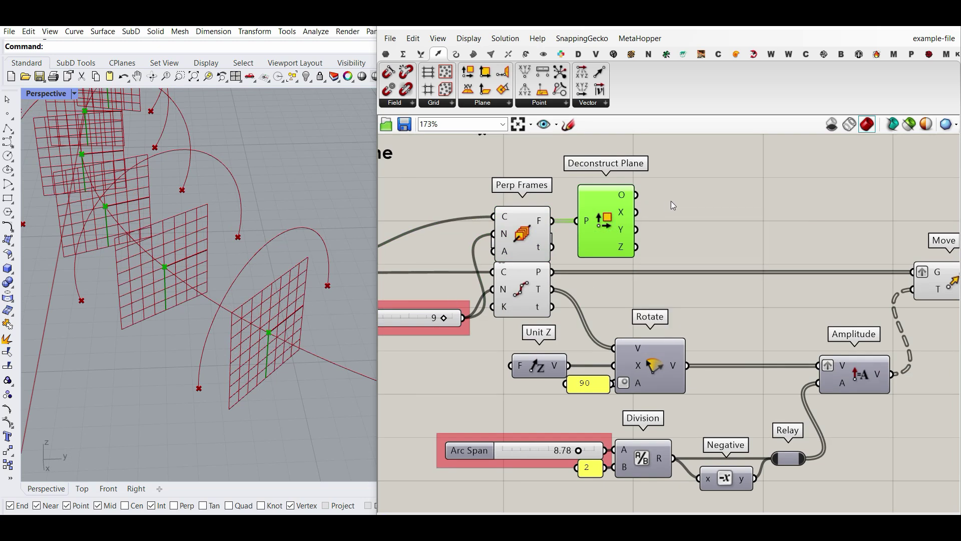
- Remove the Perp Frames and Deconstruct Plane components from the definition
{"action": "left_click", "coordinate": [671, 204]}
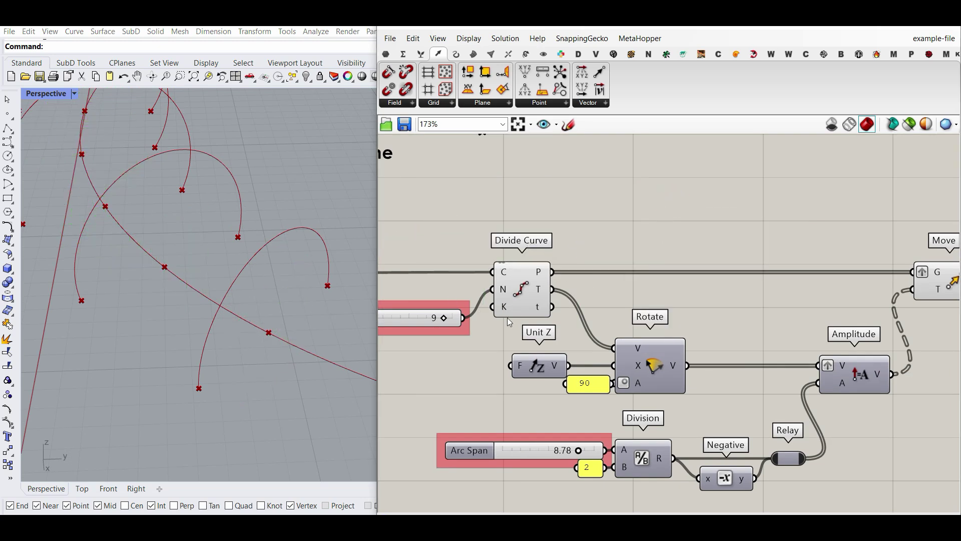
{"action": "right_click_drag", "start_coordinate": [510, 317], "coordinate": [539, 310]}
{"action": "scroll", "coordinate": [539, 311], "scroll_direction": "down", "scroll_amount": 2}
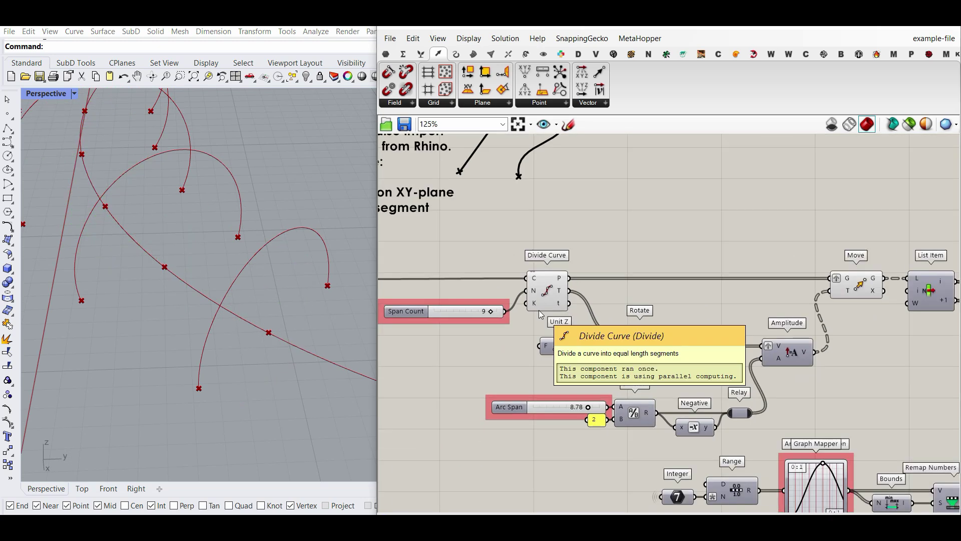
{"action": "scroll", "coordinate": [771, 366], "scroll_direction": "up", "scroll_amount": 2}
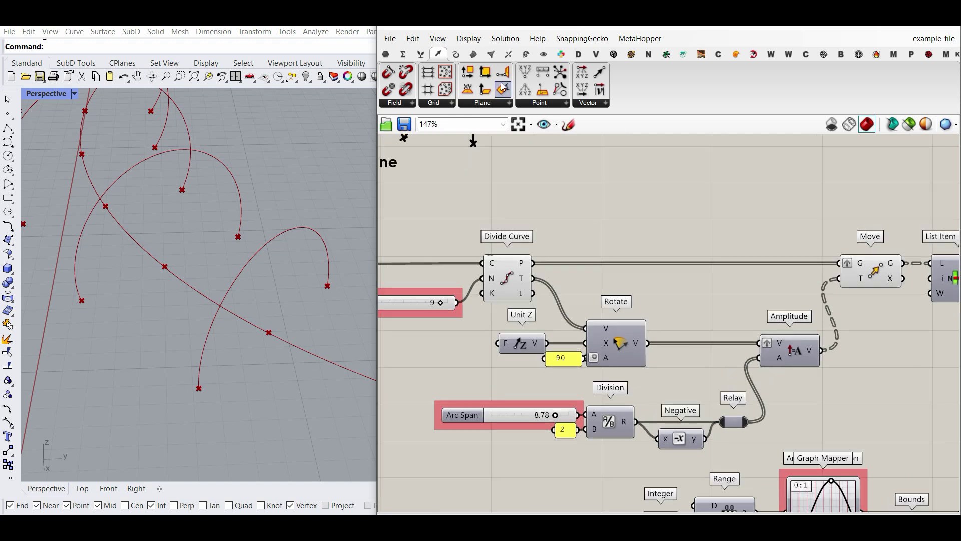
- Set the Arc Span to 7.67, check the Amplitude input, and highlight the moved points of the Move component
{"action": "left_click", "coordinate": [584, 103]}
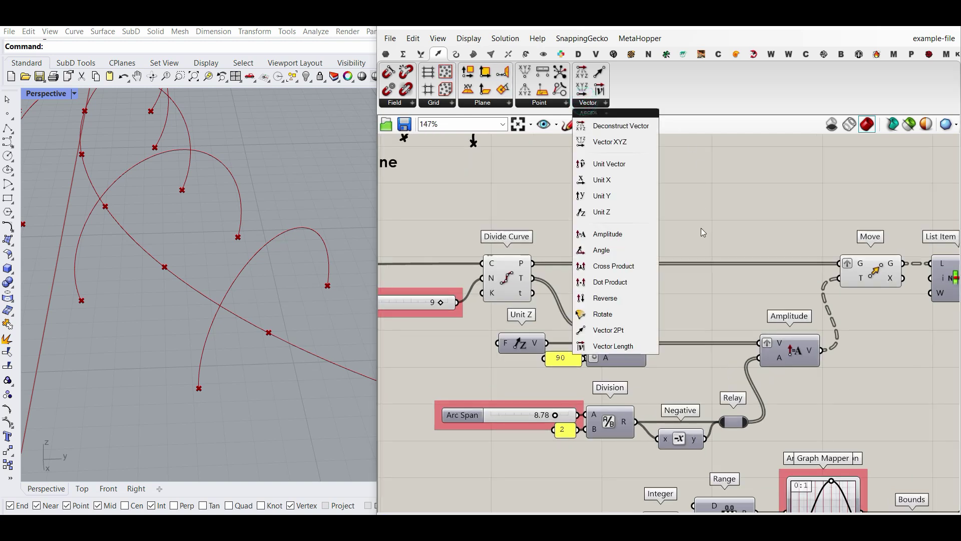
{"action": "right_click_drag", "start_coordinate": [784, 353], "coordinate": [766, 311]}
{"action": "scroll", "coordinate": [765, 309], "scroll_direction": "up", "scroll_amount": 1}
{"action": "right_click_drag", "start_coordinate": [636, 398], "coordinate": [707, 351]}
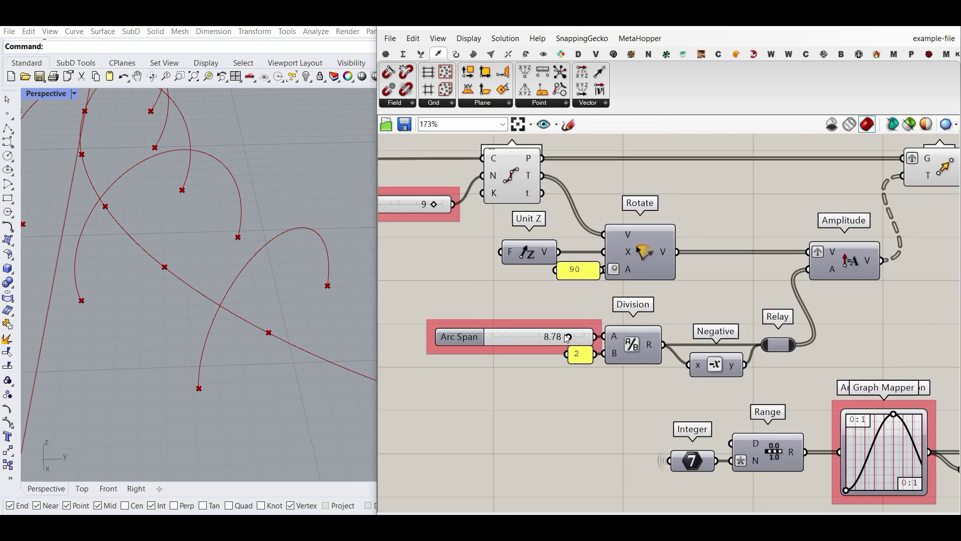
{"action": "left_click_drag", "start_coordinate": [570, 337], "coordinate": [547, 337]}
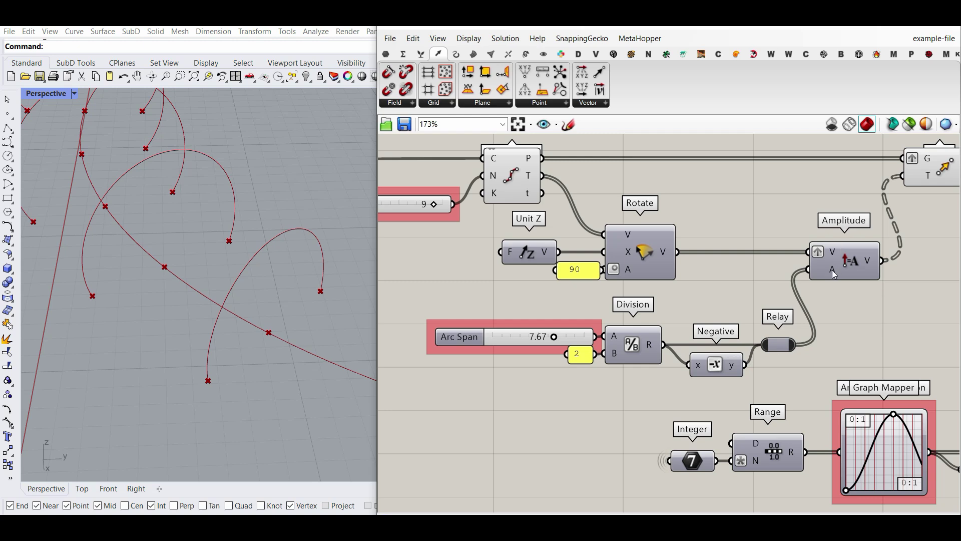
{"action": "mouse_move", "coordinate": [834, 274]}
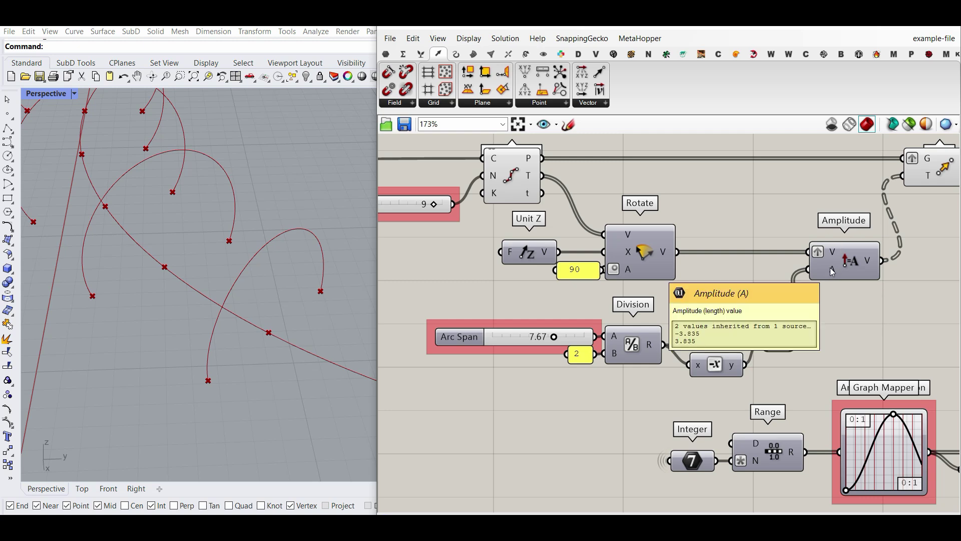
{"action": "left_click", "coordinate": [932, 172]}
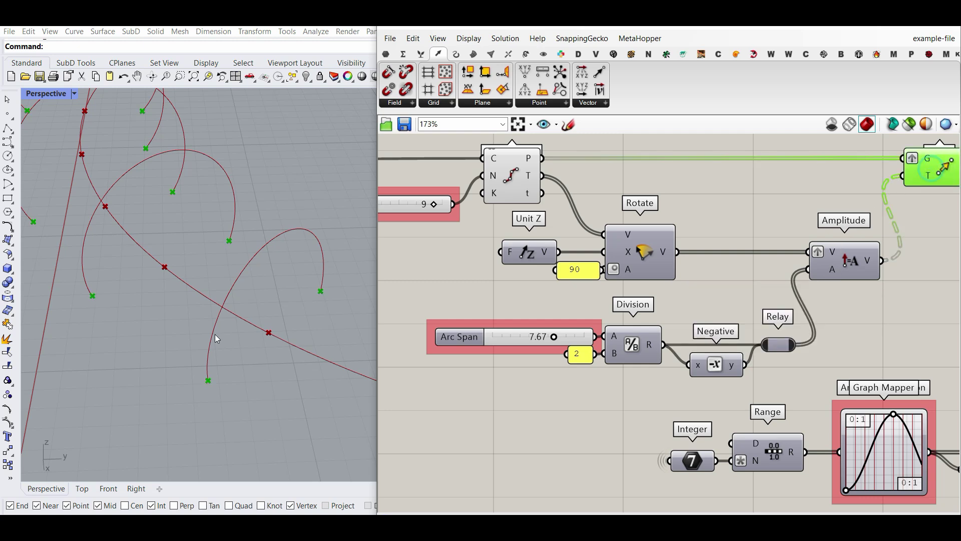
- Add an Offset Curve component, connect the axis curve to it, and feed its distance from the Division result
{"action": "left_click", "coordinate": [455, 54]}
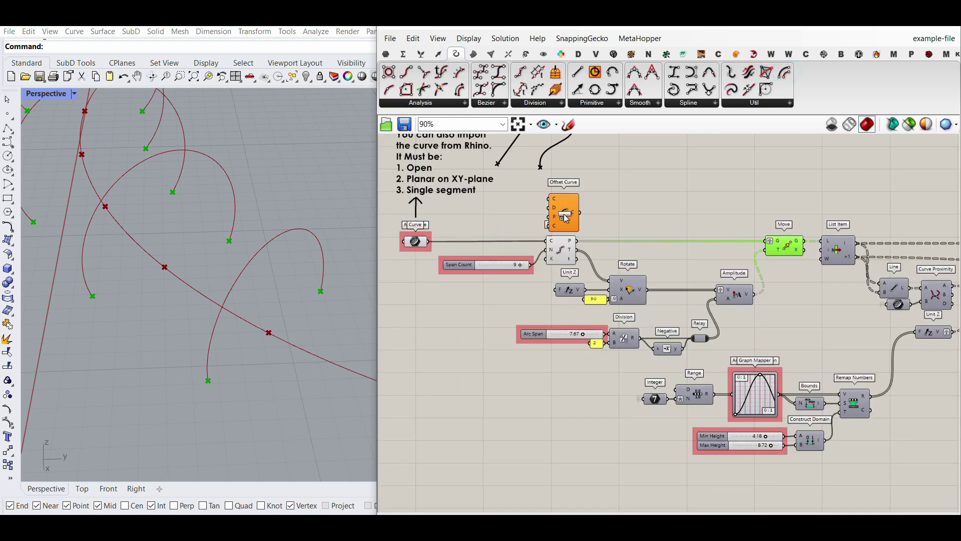
{"action": "scroll", "coordinate": [489, 240], "scroll_direction": "up", "scroll_amount": 5}
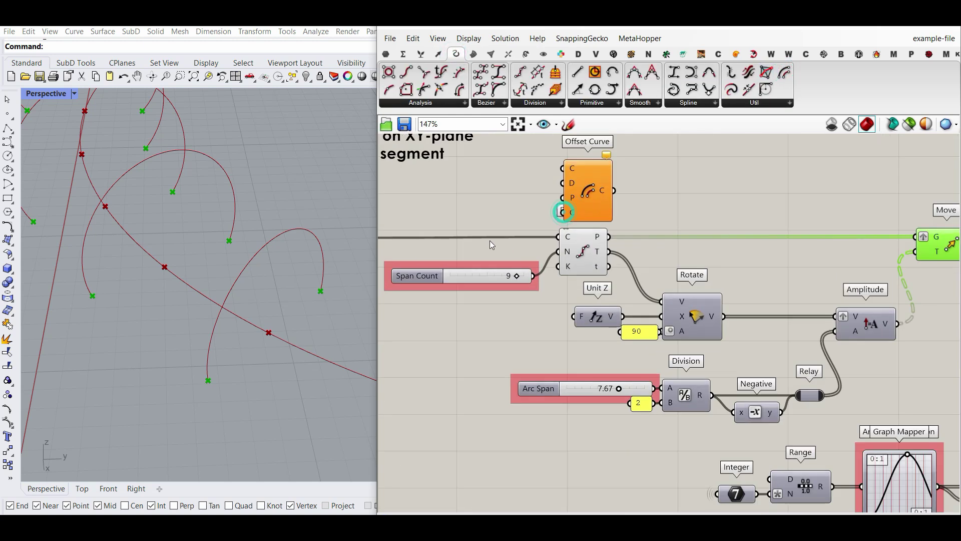
{"action": "left_click_drag", "start_coordinate": [441, 271], "coordinate": [635, 202]}
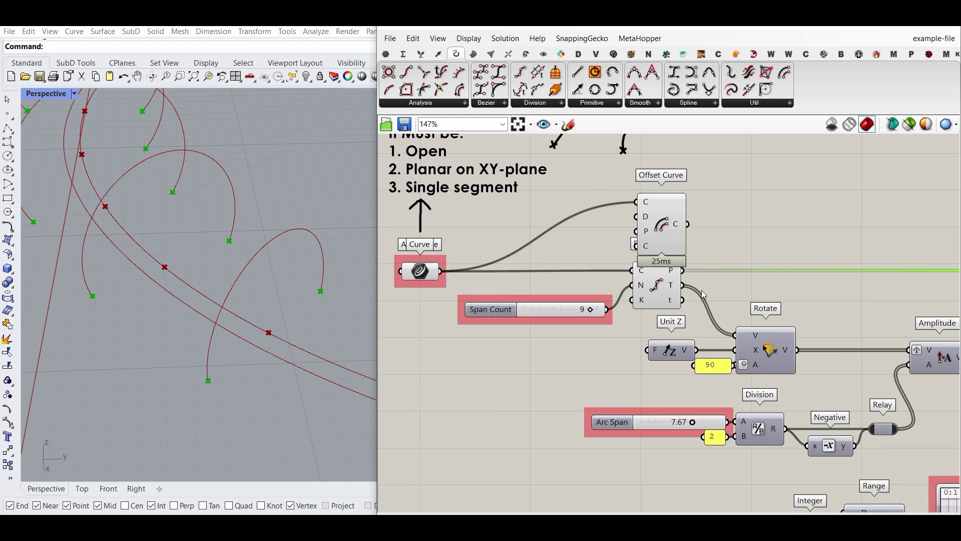
{"action": "left_click_drag", "start_coordinate": [729, 422], "coordinate": [636, 217]}
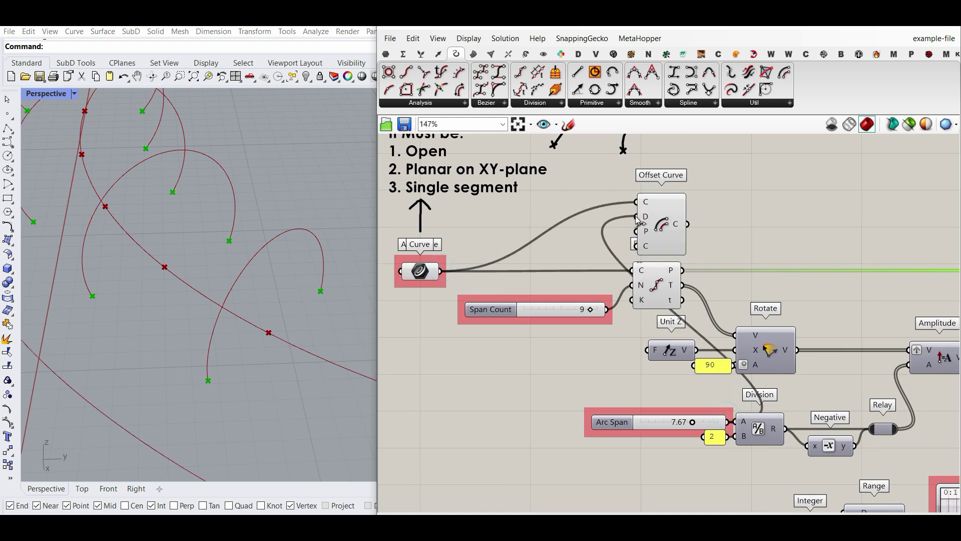
- Duplicate the Offset Curve component with its connections and give the copy's distance input the expression -x
{"action": "left_click_drag", "start_coordinate": [792, 437], "coordinate": [714, 261]}
{"action": "right_click", "coordinate": [696, 239]}
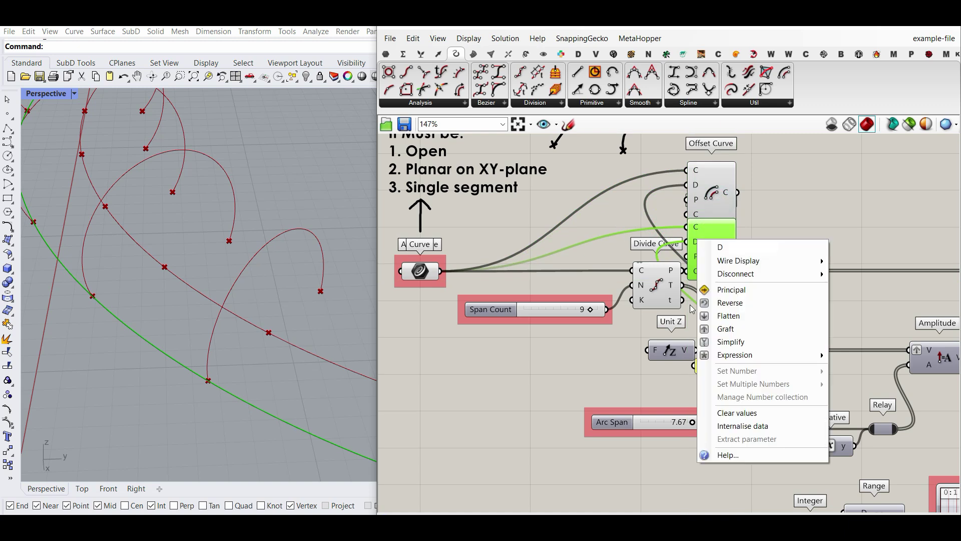
{"action": "mouse_move", "coordinate": [758, 356]}
{"action": "left_click", "coordinate": [673, 365]}
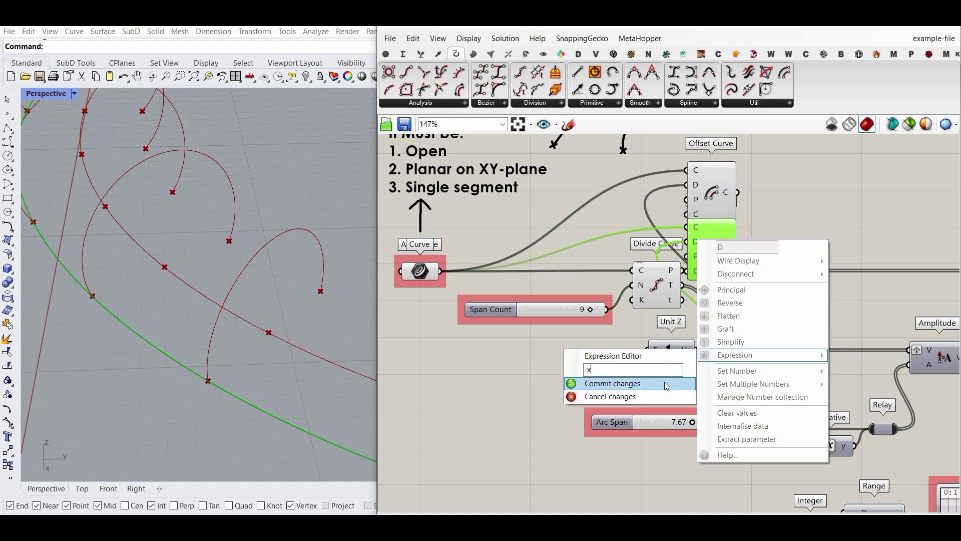
{"action": "left_click", "coordinate": [665, 382]}
- Duplicate the Divide Curve component and place the copy beside the upper Offset Curve
{"action": "right_click_drag", "start_coordinate": [216, 345], "coordinate": [179, 337]}
{"action": "scroll", "coordinate": [180, 336], "scroll_direction": "up", "scroll_amount": 3}
{"action": "right_click_drag", "start_coordinate": [747, 239], "coordinate": [696, 239]}
{"action": "left_click", "coordinate": [617, 285]}
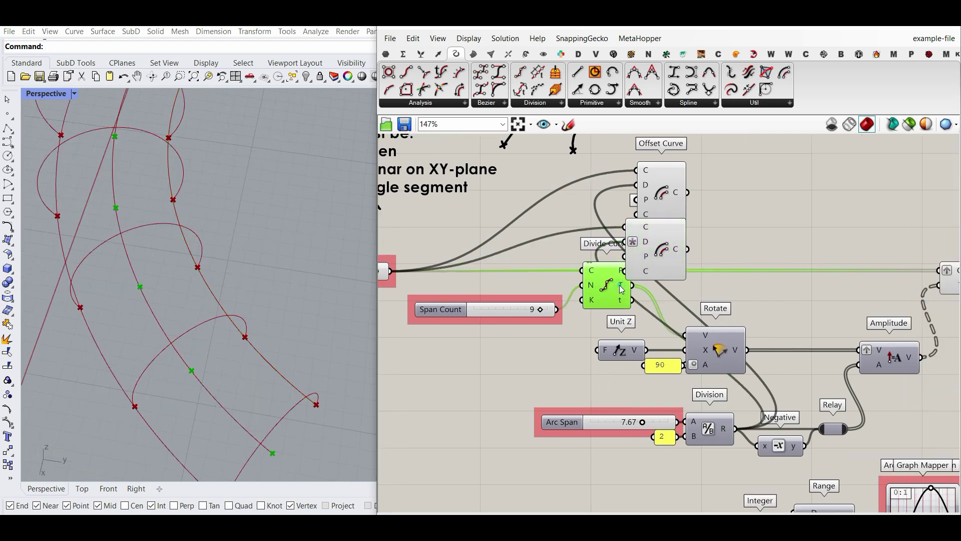
{"action": "key", "text": "ctrl+c"}
{"action": "key", "text": "ctrl+v"}
{"action": "left_click_drag", "start_coordinate": [618, 296], "coordinate": [751, 203], "text": "alt"}
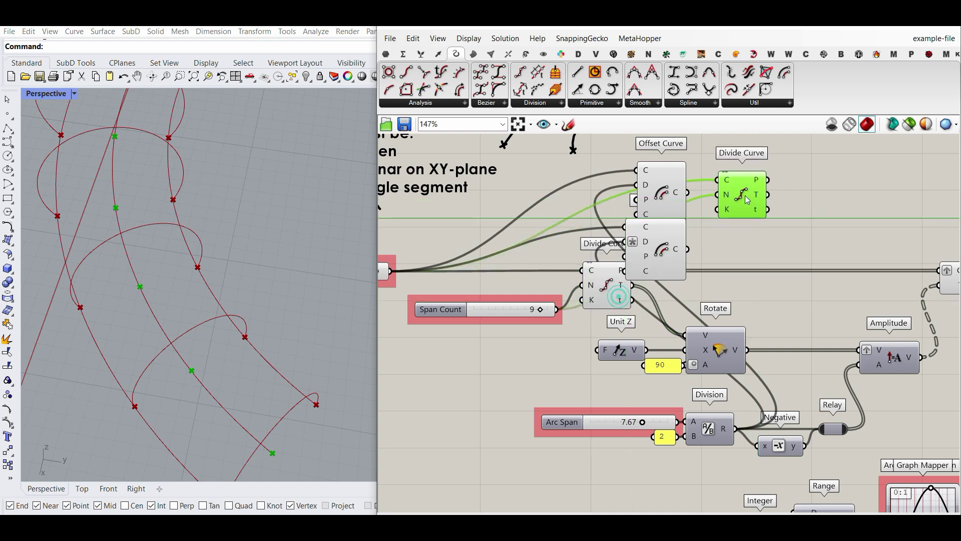
- Connect the lower Offset Curve to a second Divide Curve copy and compare its division points with the arch base points
{"action": "left_click_drag", "start_coordinate": [688, 192], "coordinate": [733, 249]}
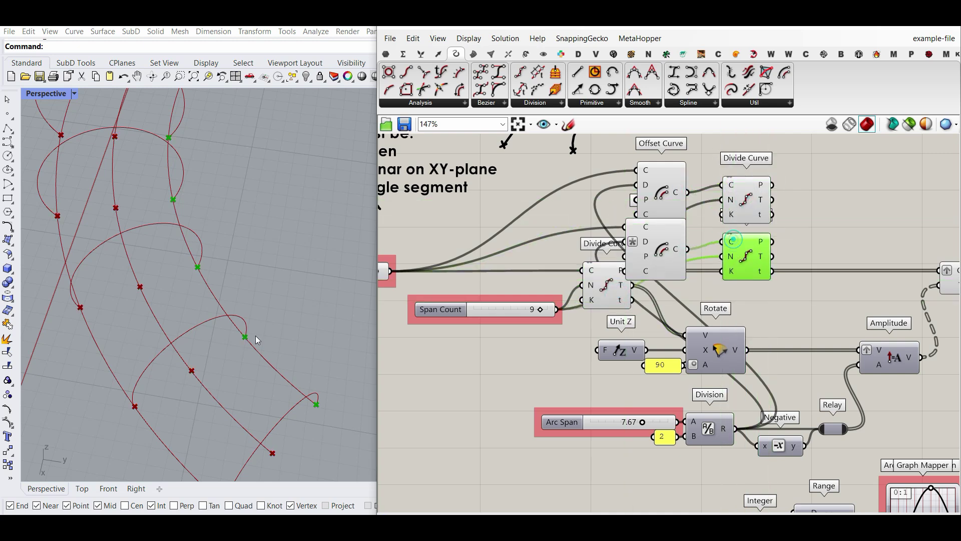
{"action": "right_click_drag", "start_coordinate": [251, 337], "coordinate": [285, 272]}
{"action": "scroll", "coordinate": [247, 317], "scroll_direction": "up", "scroll_amount": 12}
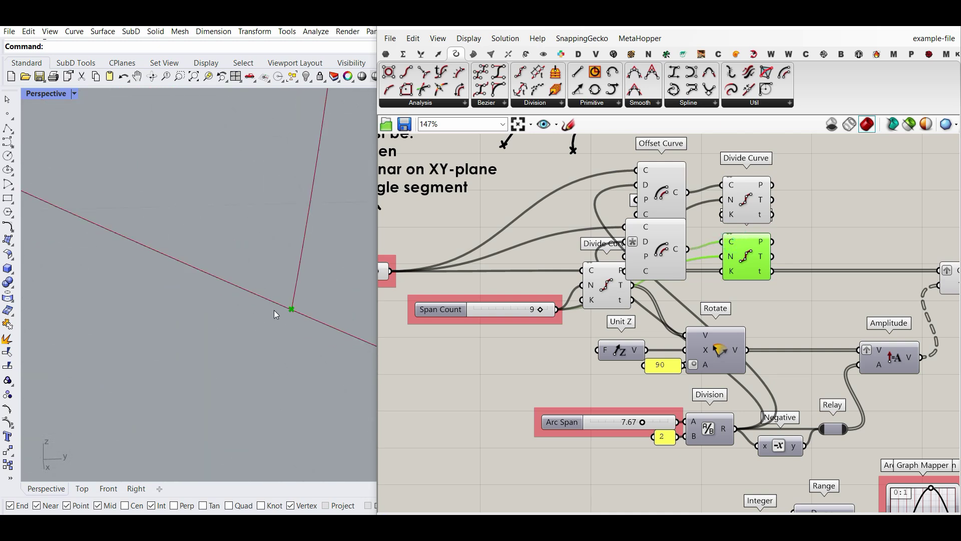
{"action": "scroll", "coordinate": [302, 308], "scroll_direction": "up", "scroll_amount": 4}
{"action": "scroll", "coordinate": [304, 306], "scroll_direction": "down", "scroll_amount": 12}
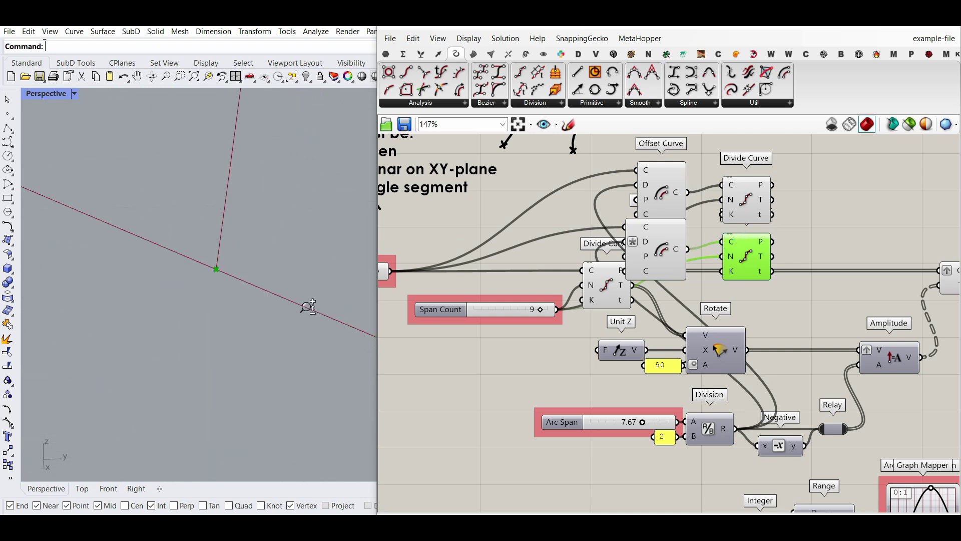
{"action": "scroll", "coordinate": [298, 313], "scroll_direction": "down", "scroll_amount": 8}
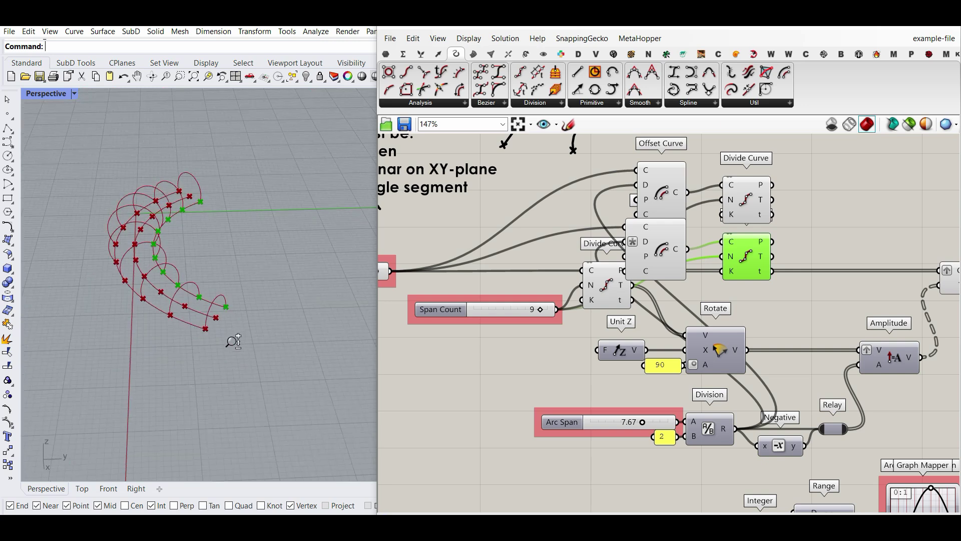
{"action": "scroll", "coordinate": [130, 300], "scroll_direction": "up", "scroll_amount": 10}
{"action": "scroll", "coordinate": [186, 297], "scroll_direction": "up", "scroll_amount": 6}
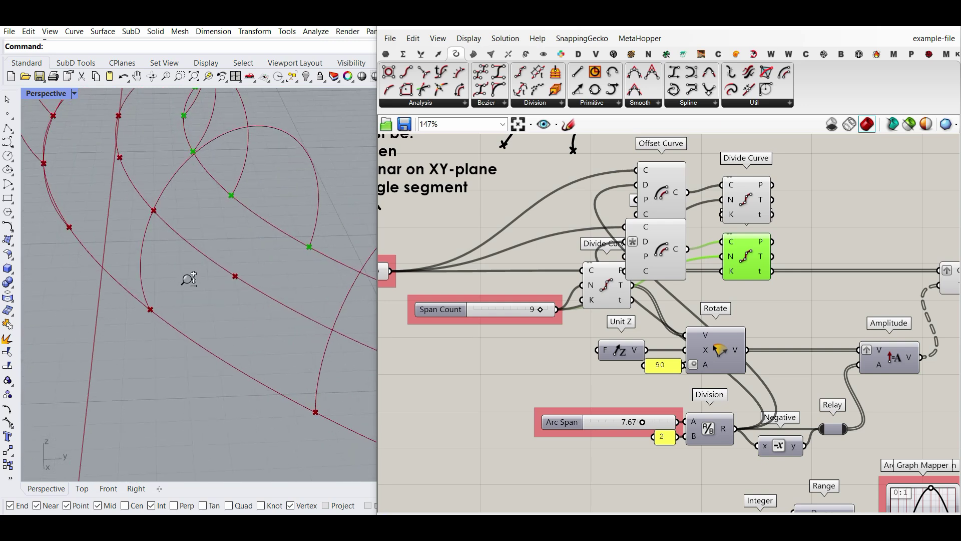
- Delete both Offset Curve components and the two Divide Curve copies connected to them
{"action": "left_click_drag", "start_coordinate": [778, 179], "coordinate": [657, 257]}
{"action": "key", "text": "Delete"}
{"action": "scroll", "coordinate": [657, 265], "scroll_direction": "down", "scroll_amount": 2}
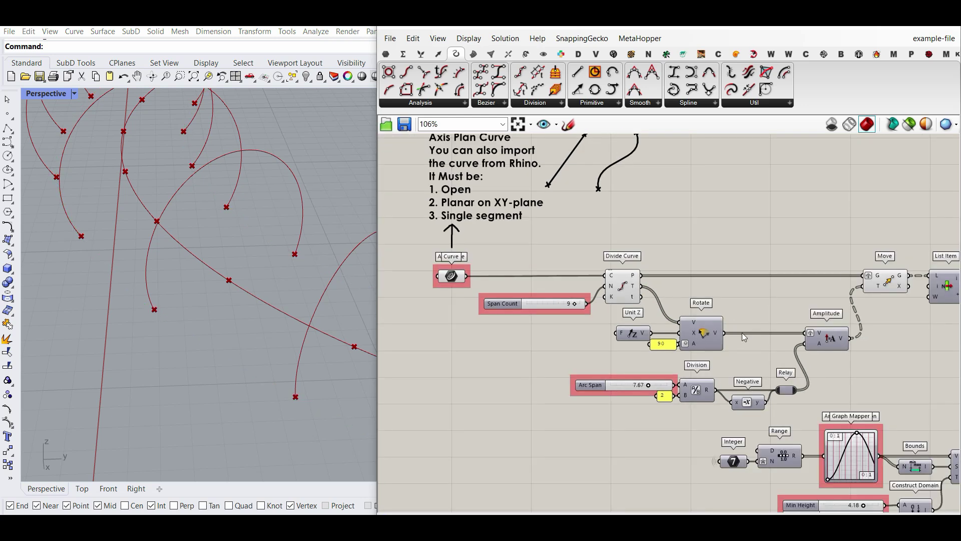
{"action": "scroll", "coordinate": [308, 354], "scroll_direction": "down", "scroll_amount": 3}
{"action": "scroll", "coordinate": [646, 288], "scroll_direction": "up", "scroll_amount": 3}
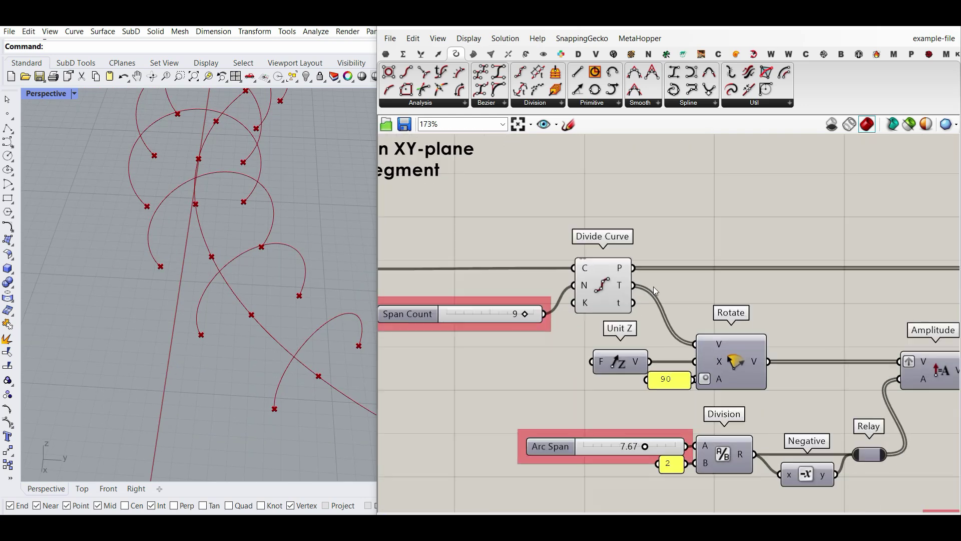
{"action": "scroll", "coordinate": [162, 292], "scroll_direction": "down", "scroll_amount": 3}
{"action": "right_click_drag", "start_coordinate": [199, 324], "coordinate": [216, 286]}
- Try out a separate List Item component fed by the Move geometry, with an extra +1 output
{"action": "right_click_drag", "start_coordinate": [773, 313], "coordinate": [611, 313]}
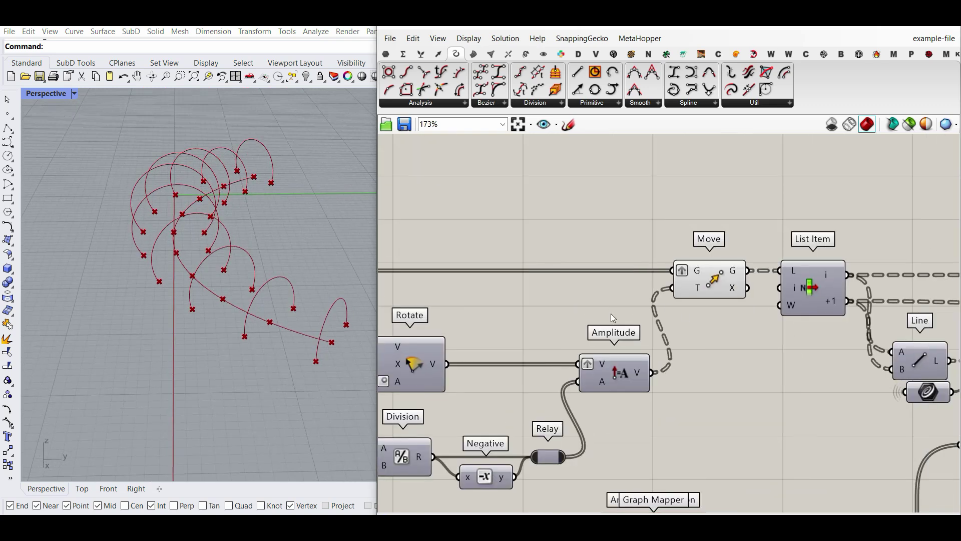
{"action": "scroll", "coordinate": [610, 313], "scroll_direction": "right", "scroll_amount": 2}
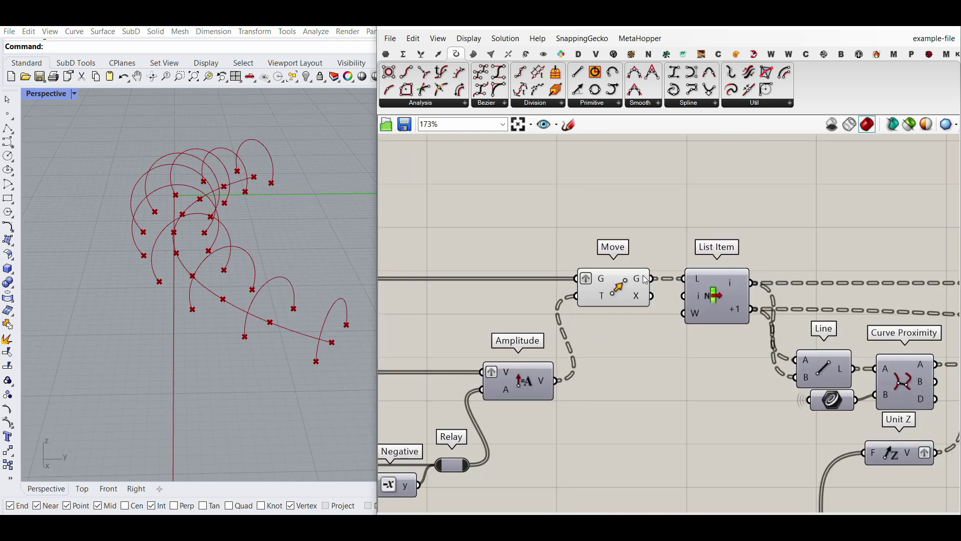
{"action": "left_click", "coordinate": [421, 53]}
{"action": "scroll", "coordinate": [659, 294], "scroll_direction": "right", "scroll_amount": 2}
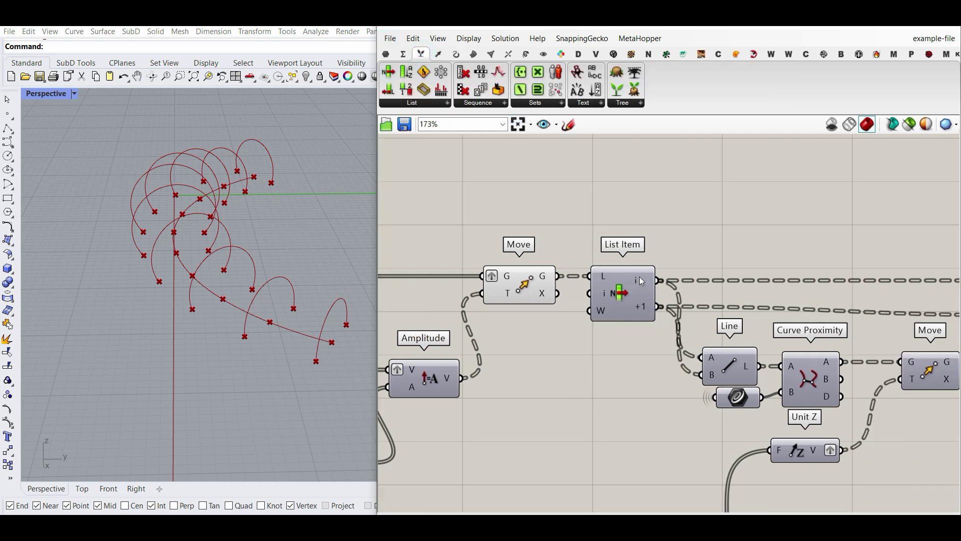
{"action": "left_click_drag", "start_coordinate": [395, 73], "coordinate": [627, 195]}
{"action": "left_click_drag", "start_coordinate": [557, 276], "coordinate": [616, 191]}
{"action": "scroll", "coordinate": [643, 235], "scroll_direction": "up", "scroll_amount": 2}
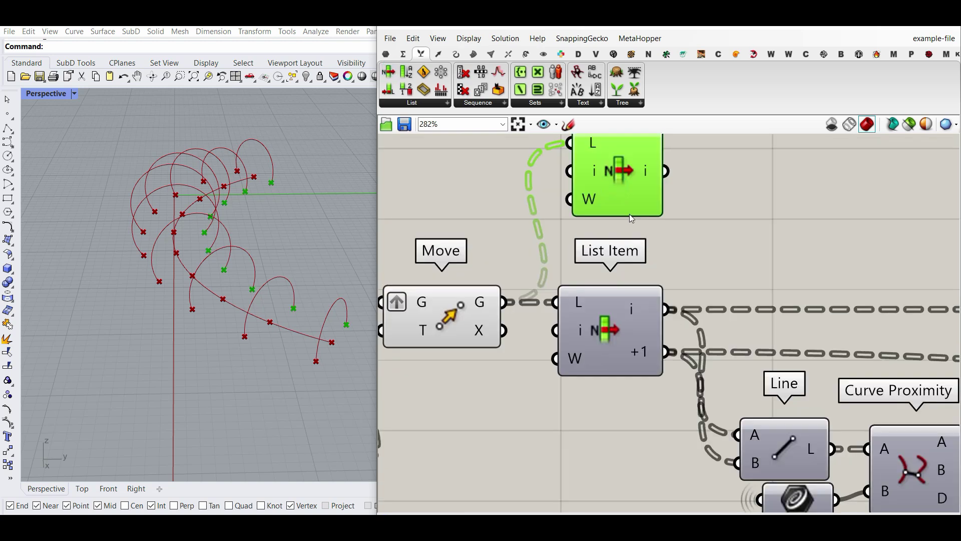
{"action": "scroll", "coordinate": [629, 214], "scroll_direction": "up", "scroll_amount": 1}
{"action": "left_click", "coordinate": [640, 213]}
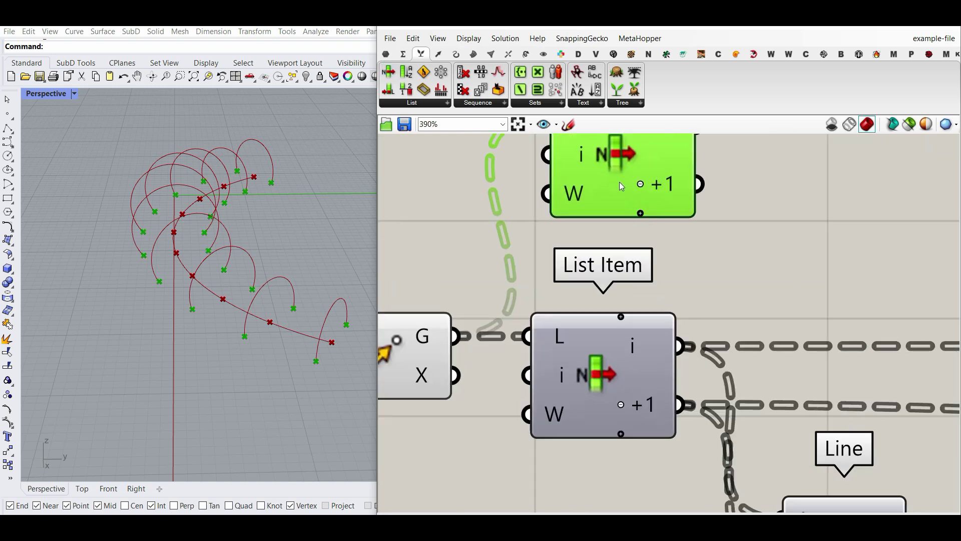
{"action": "key", "text": "Delete"}
- Highlight the points of the Move component feeding Arc 3Pt, and inspect its geometry input and Arc 3Pt's Point A input
{"action": "scroll", "coordinate": [611, 226], "scroll_direction": "down", "scroll_amount": 5}
{"action": "right_click_drag", "start_coordinate": [735, 256], "coordinate": [600, 271]}
{"action": "scroll", "coordinate": [689, 278], "scroll_direction": "up", "scroll_amount": 3}
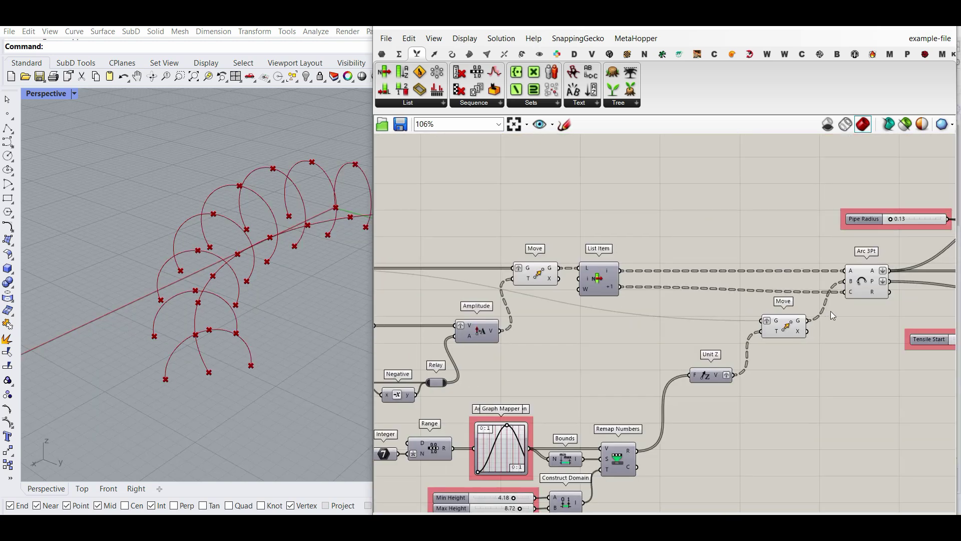
{"action": "scroll", "coordinate": [837, 303], "scroll_direction": "up", "scroll_amount": 3}
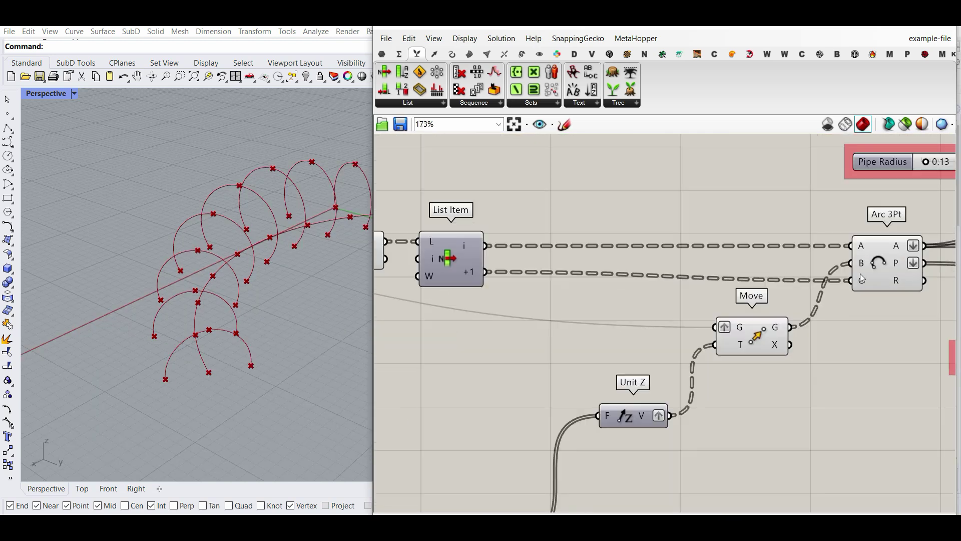
{"action": "left_click", "coordinate": [752, 336]}
{"action": "right_click_drag", "start_coordinate": [652, 347], "coordinate": [874, 321]}
{"action": "scroll", "coordinate": [873, 321], "scroll_direction": "down", "scroll_amount": 1}
{"action": "right_click_drag", "start_coordinate": [739, 332], "coordinate": [644, 314]}
{"action": "scroll", "coordinate": [912, 321], "scroll_direction": "up", "scroll_amount": 3}
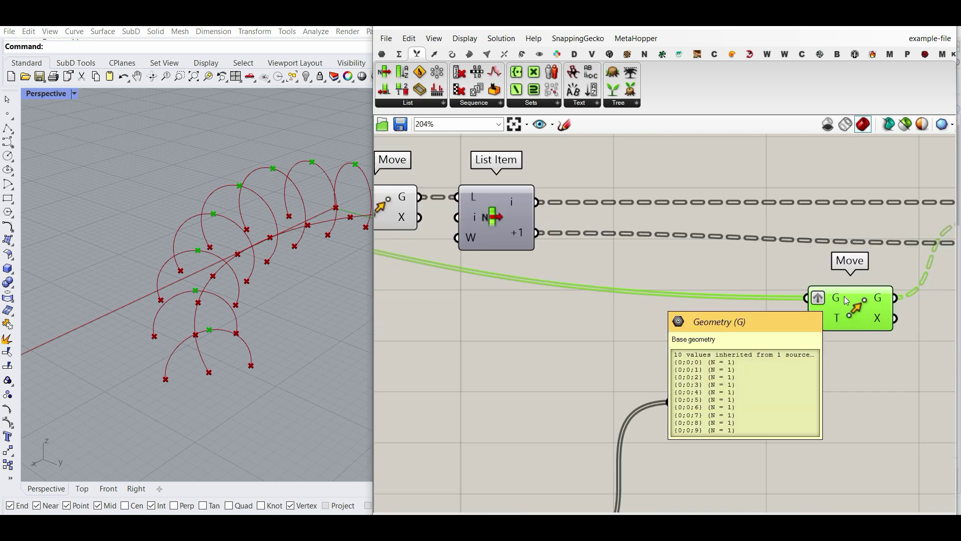
{"action": "right_click_drag", "start_coordinate": [901, 270], "coordinate": [764, 307]}
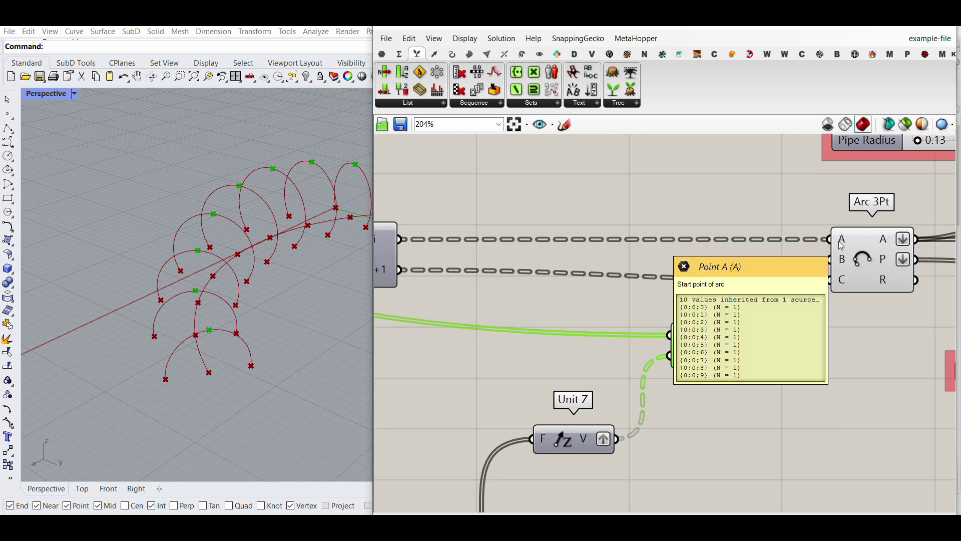
- Trace the Unit Z factor back through Remap Numbers and the Graph Mapper, and highlight the source of the Integer parameter
{"action": "scroll", "coordinate": [819, 331], "scroll_direction": "down", "scroll_amount": 4}
{"action": "scroll", "coordinate": [799, 333], "scroll_direction": "up", "scroll_amount": 2}
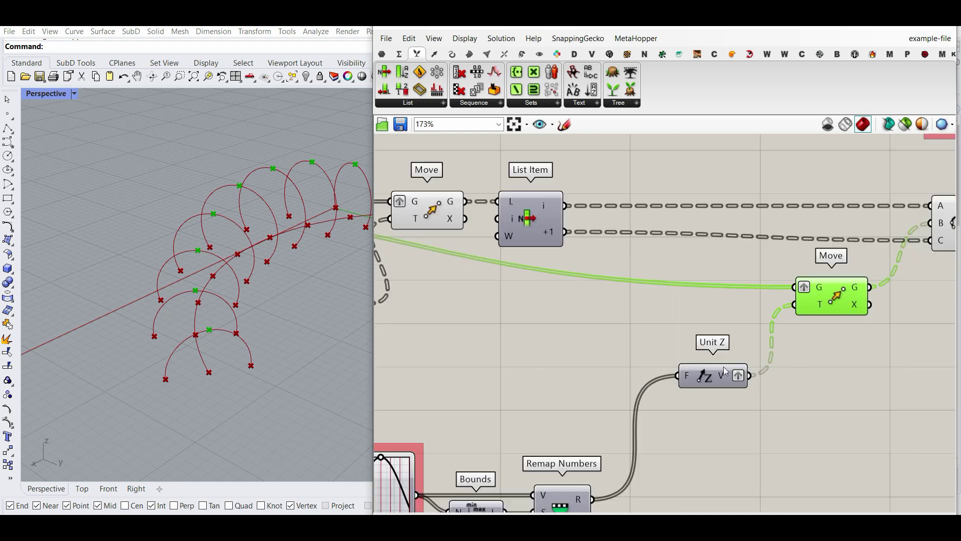
{"action": "right_click_drag", "start_coordinate": [715, 377], "coordinate": [834, 309]}
{"action": "scroll", "coordinate": [834, 318], "scroll_direction": "down", "scroll_amount": 3}
{"action": "scroll", "coordinate": [694, 386], "scroll_direction": "up", "scroll_amount": 2}
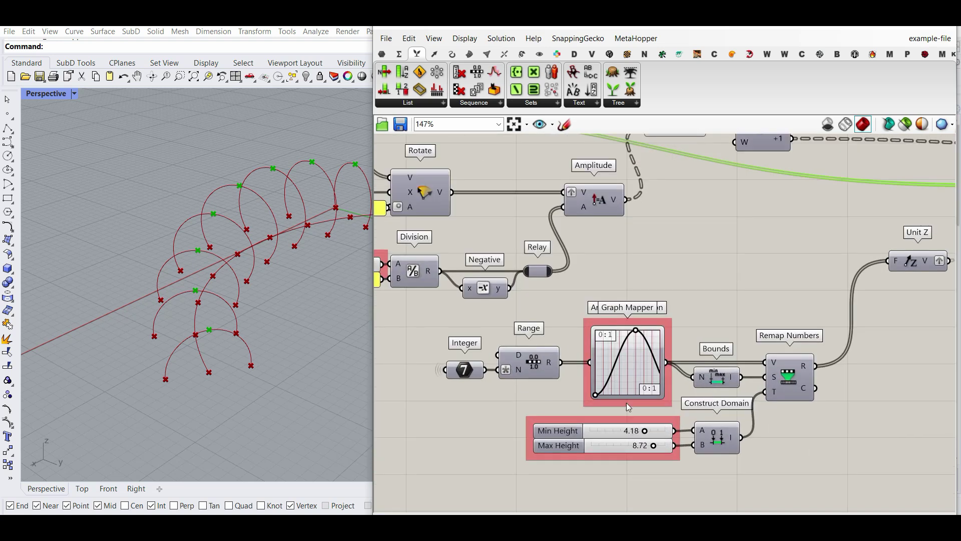
{"action": "left_click", "coordinate": [468, 373]}
{"action": "right_click_drag", "start_coordinate": [635, 376], "coordinate": [926, 382]}
{"action": "scroll", "coordinate": [721, 341], "scroll_direction": "down", "scroll_amount": 1}
{"action": "right_click_drag", "start_coordinate": [595, 211], "coordinate": [626, 269]}
{"action": "scroll", "coordinate": [626, 269], "scroll_direction": "up", "scroll_amount": 3}
{"action": "right_click_drag", "start_coordinate": [743, 426], "coordinate": [557, 304]}
{"action": "scroll", "coordinate": [558, 305], "scroll_direction": "down", "scroll_amount": 4}
{"action": "scroll", "coordinate": [693, 358], "scroll_direction": "up", "scroll_amount": 1}
{"action": "right_click_drag", "start_coordinate": [742, 385], "coordinate": [627, 335]}
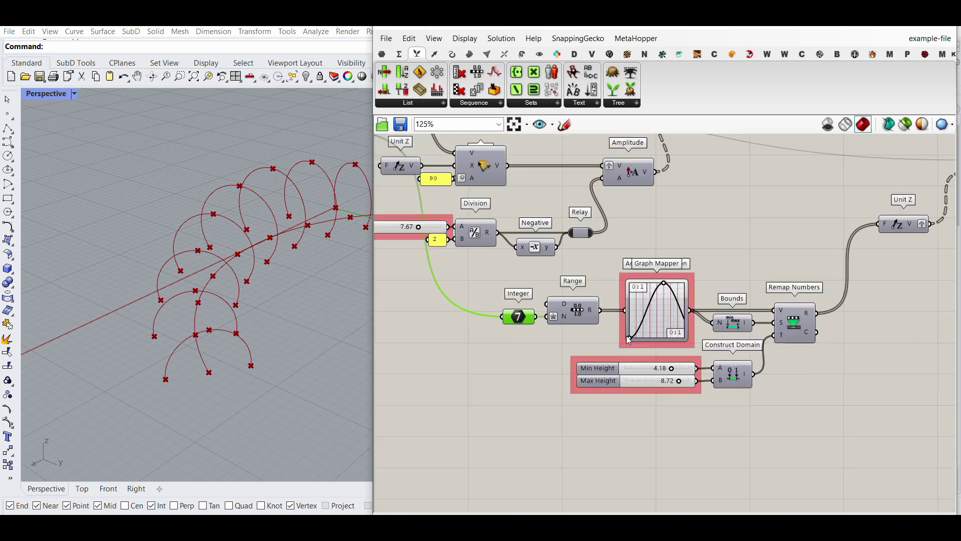
- Nudge the Graph Mapper's peak point slightly and disable the BouncySolver component
{"action": "scroll", "coordinate": [629, 340], "scroll_direction": "up", "scroll_amount": 2}
{"action": "mouse_move", "coordinate": [677, 261]}
{"action": "left_mouse_down"}
{"action": "mouse_move", "coordinate": [652, 261]}
{"action": "mouse_move", "coordinate": [680, 262]}
{"action": "left_mouse_up"}
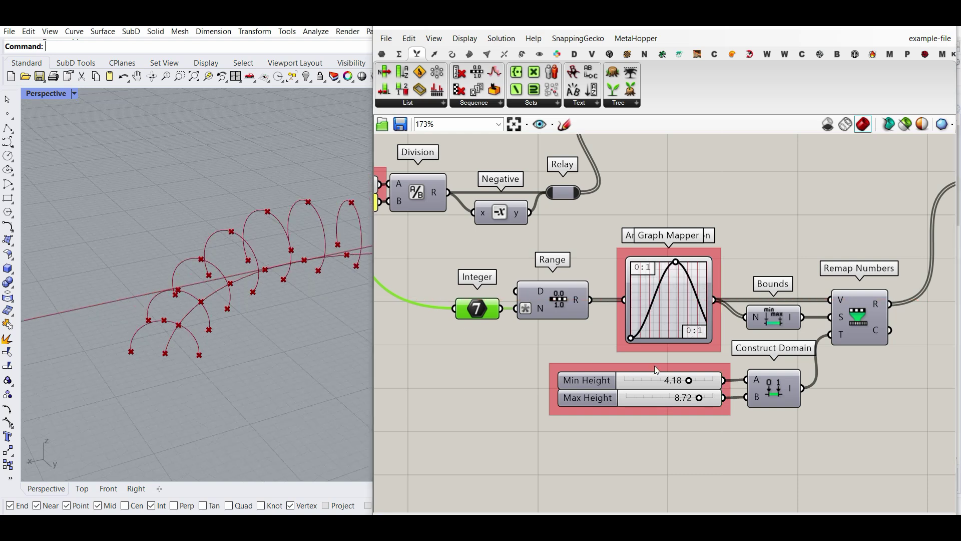
{"action": "scroll", "coordinate": [697, 339], "scroll_direction": "down", "scroll_amount": 4}
{"action": "right_click_drag", "start_coordinate": [854, 301], "coordinate": [444, 374]}
{"action": "right_click_drag", "start_coordinate": [761, 302], "coordinate": [575, 336]}
{"action": "right_click_drag", "start_coordinate": [789, 311], "coordinate": [507, 324]}
{"action": "right_click_drag", "start_coordinate": [951, 319], "coordinate": [703, 321]}
{"action": "right_click_drag", "start_coordinate": [685, 382], "coordinate": [708, 355]}
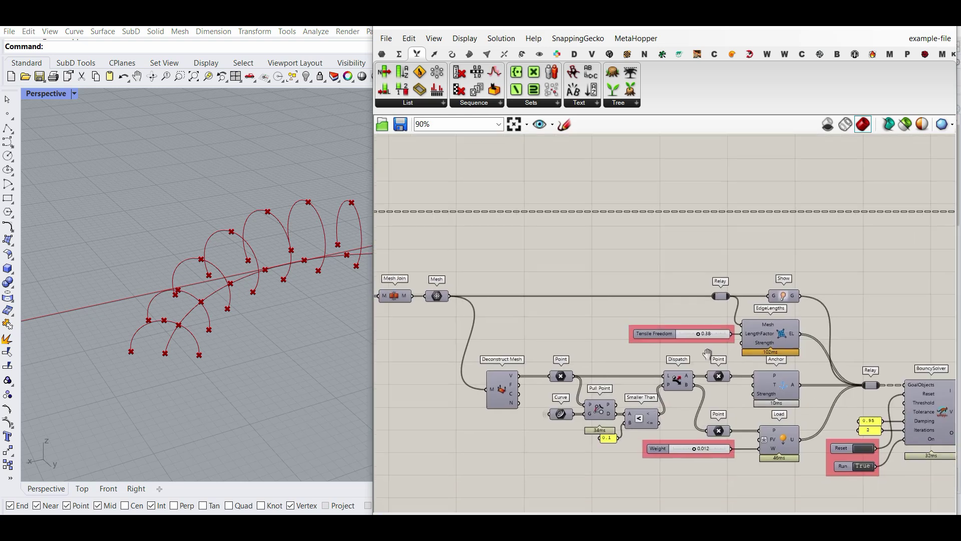
{"action": "right_click_drag", "start_coordinate": [953, 406], "coordinate": [848, 364]}
{"action": "right_click", "coordinate": [835, 362]}
{"action": "left_click", "coordinate": [842, 386]}
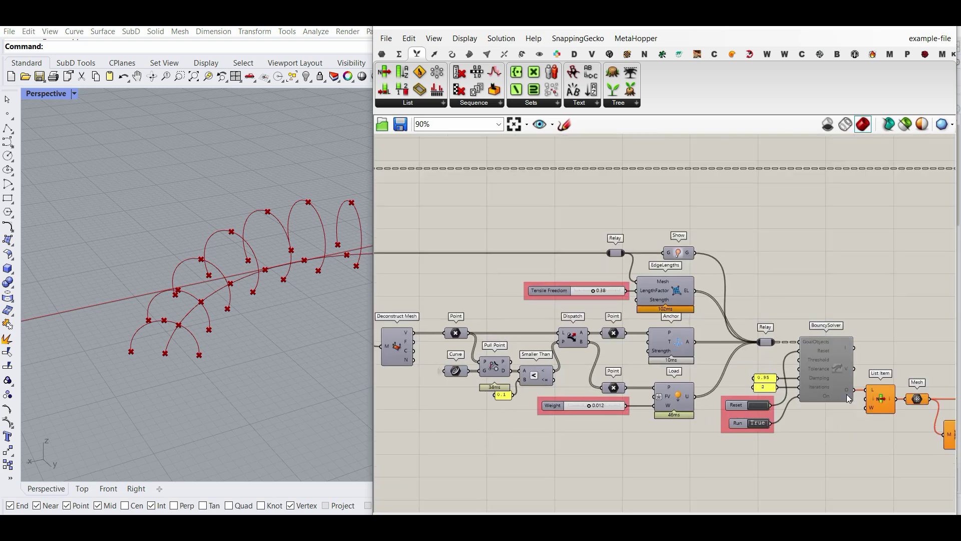
- Shift the Graph Mapper's peak point toward the far end of its range
{"action": "right_click_drag", "start_coordinate": [559, 371], "coordinate": [787, 374]}
{"action": "scroll", "coordinate": [787, 375], "scroll_direction": "down", "scroll_amount": 4}
{"action": "right_click_drag", "start_coordinate": [488, 380], "coordinate": [691, 379]}
{"action": "scroll", "coordinate": [648, 343], "scroll_direction": "up", "scroll_amount": 10}
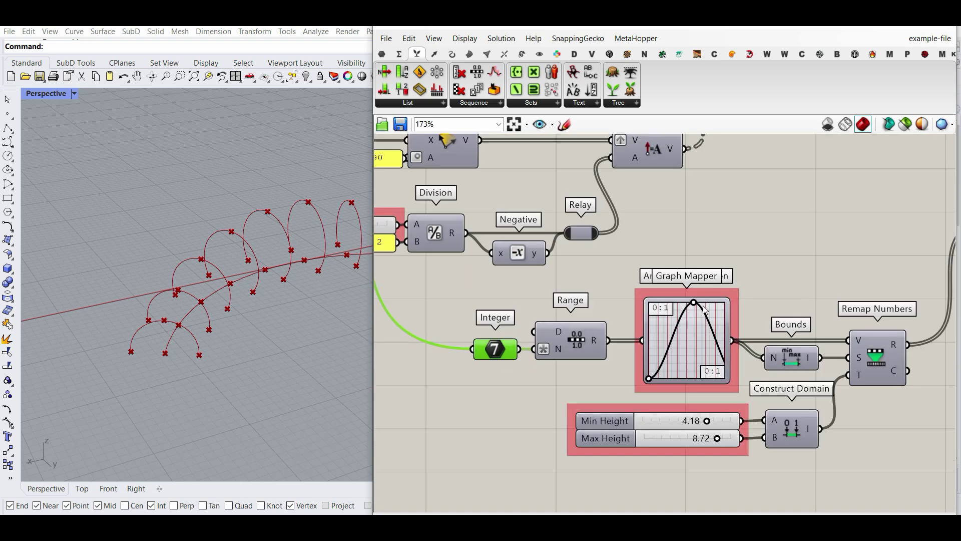
{"action": "left_click_drag", "start_coordinate": [664, 303], "coordinate": [706, 301]}
- Disable the Mesh Surface component that follows the Ruled Surface
{"action": "scroll", "coordinate": [706, 301], "scroll_direction": "down", "scroll_amount": 7}
{"action": "right_click_drag", "start_coordinate": [815, 298], "coordinate": [602, 339]}
{"action": "scroll", "coordinate": [781, 274], "scroll_direction": "up", "scroll_amount": 3}
{"action": "right_click_drag", "start_coordinate": [788, 276], "coordinate": [558, 317]}
{"action": "right_click_drag", "start_coordinate": [772, 324], "coordinate": [705, 326]}
{"action": "right_click_drag", "start_coordinate": [886, 334], "coordinate": [807, 334]}
{"action": "right_click", "coordinate": [807, 332]}
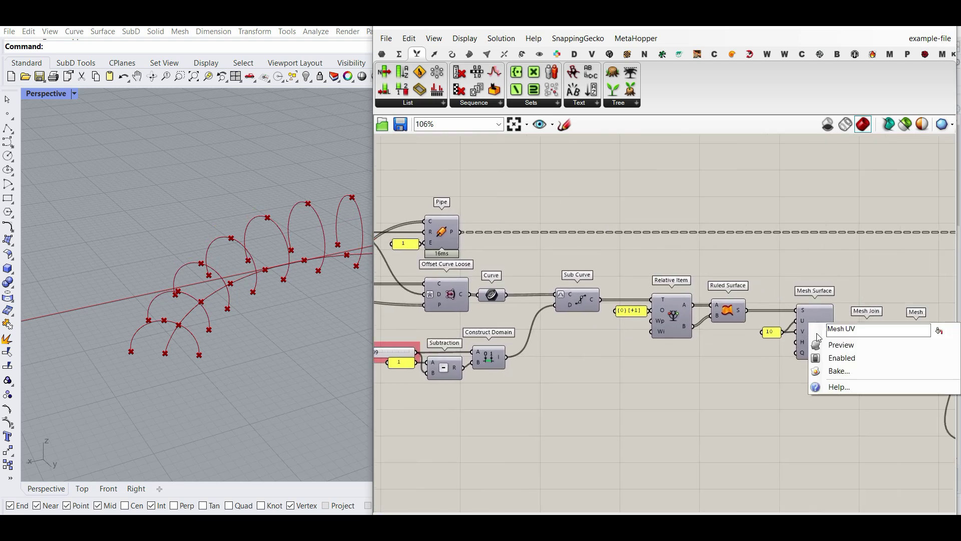
{"action": "left_click", "coordinate": [825, 354]}
- Turn on the preview of the Ruled Surface component and disable the Pipe component
{"action": "right_click", "coordinate": [730, 314]}
{"action": "left_click", "coordinate": [739, 329]}
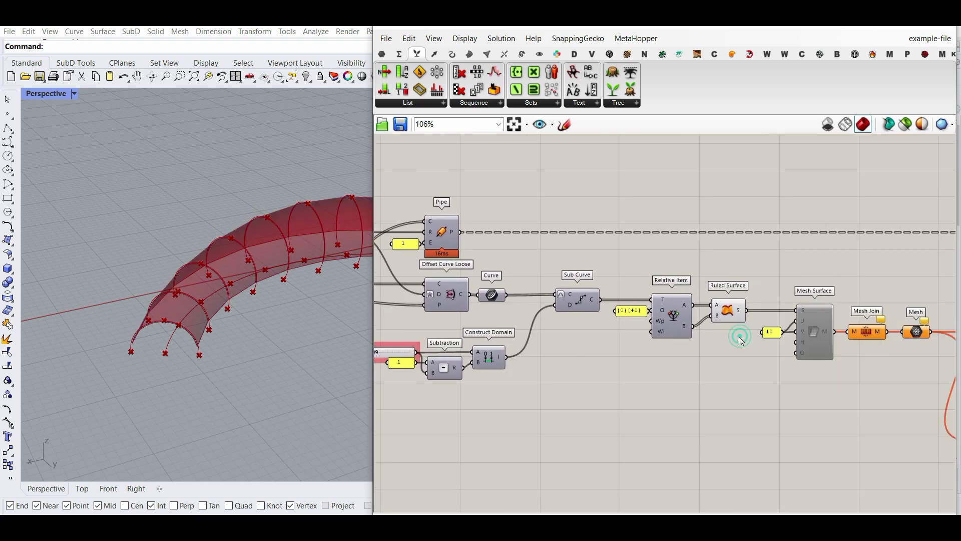
{"action": "right_click", "coordinate": [446, 232]}
{"action": "left_click", "coordinate": [460, 264]}
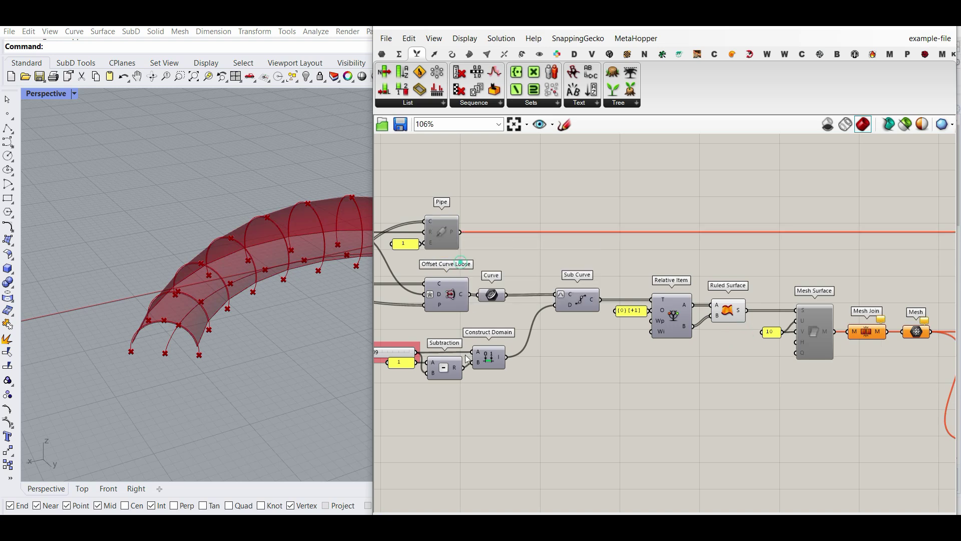
- Readjust the Graph Mapper's peak point while checking the arch heights on the ruled surface preview
{"action": "scroll", "coordinate": [476, 279], "scroll_direction": "down", "scroll_amount": 3}
{"action": "right_click_drag", "start_coordinate": [475, 278], "coordinate": [755, 280]}
{"action": "right_click_drag", "start_coordinate": [387, 385], "coordinate": [609, 377]}
{"action": "scroll", "coordinate": [609, 377], "scroll_direction": "up", "scroll_amount": 5}
{"action": "mouse_move", "coordinate": [641, 353]}
{"action": "left_mouse_down"}
{"action": "mouse_move", "coordinate": [650, 352]}
{"action": "mouse_move", "coordinate": [616, 352]}
{"action": "mouse_move", "coordinate": [633, 351]}
{"action": "left_mouse_up"}
{"action": "scroll", "coordinate": [184, 360], "scroll_direction": "down", "scroll_amount": 4}
{"action": "right_click_drag", "start_coordinate": [186, 364], "coordinate": [290, 318]}
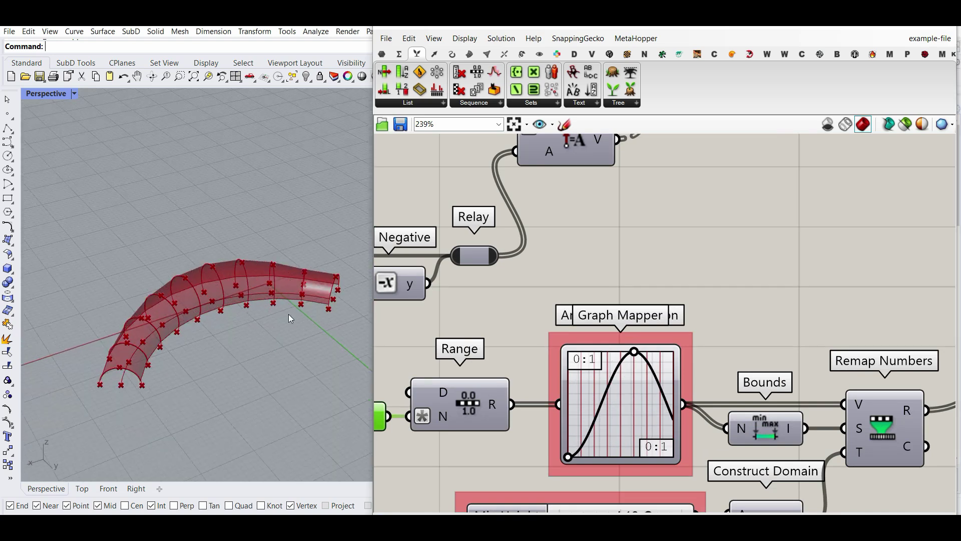
{"action": "left_click_drag", "start_coordinate": [634, 352], "coordinate": [639, 352]}
- Set Min Height to 5.00 and Max Height to 2.24, and view the corridor from the side
{"action": "right_click_drag", "start_coordinate": [626, 505], "coordinate": [631, 398]}
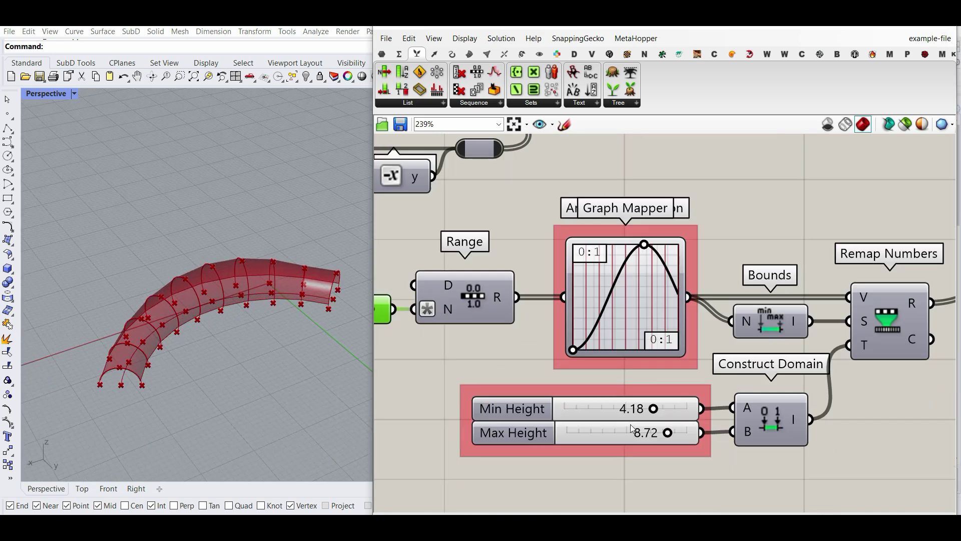
{"action": "left_click_drag", "start_coordinate": [657, 414], "coordinate": [577, 441]}
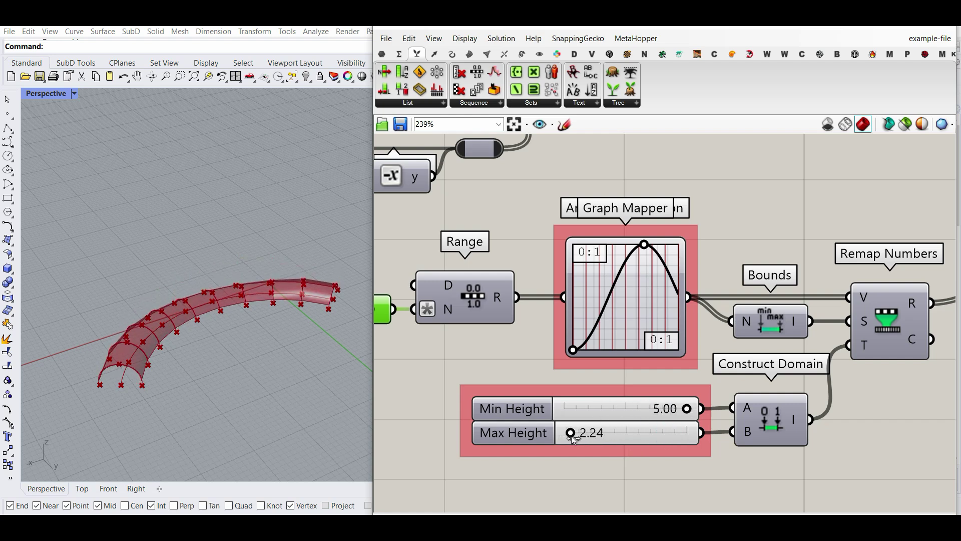
{"action": "right_click_drag", "start_coordinate": [146, 396], "coordinate": [141, 363]}
{"action": "scroll", "coordinate": [140, 363], "scroll_direction": "up", "scroll_amount": 3}
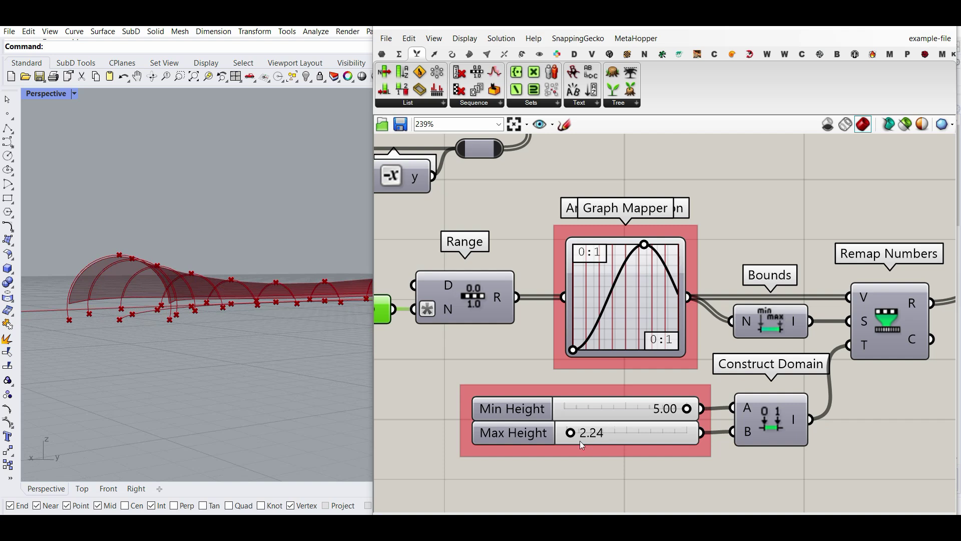
- Set Min Height to 2.81 and Max Height to 7.65
{"action": "left_click_drag", "start_coordinate": [571, 432], "coordinate": [645, 432]}
{"action": "left_click_drag", "start_coordinate": [687, 409], "coordinate": [600, 410]}
{"action": "left_click_drag", "start_coordinate": [645, 434], "coordinate": [652, 434]}
{"action": "right_click_drag", "start_coordinate": [226, 290], "coordinate": [170, 371]}
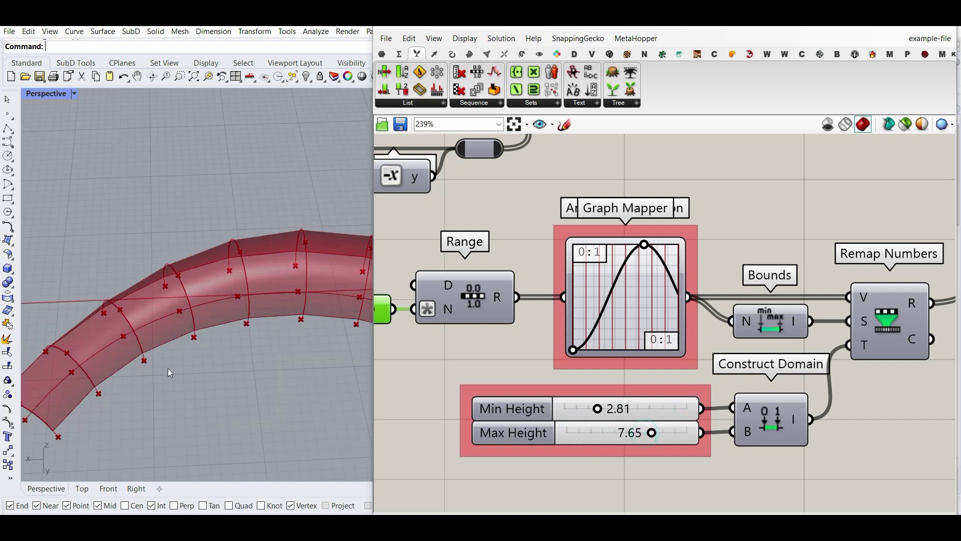
- Re-enable the Pipe component connected to the Arc 3Pt output
{"action": "scroll", "coordinate": [170, 371], "scroll_direction": "down", "scroll_amount": 5}
{"action": "scroll", "coordinate": [489, 360], "scroll_direction": "down", "scroll_amount": 6}
{"action": "right_click_drag", "start_coordinate": [843, 221], "coordinate": [666, 330]}
{"action": "scroll", "coordinate": [666, 330], "scroll_direction": "up", "scroll_amount": 5}
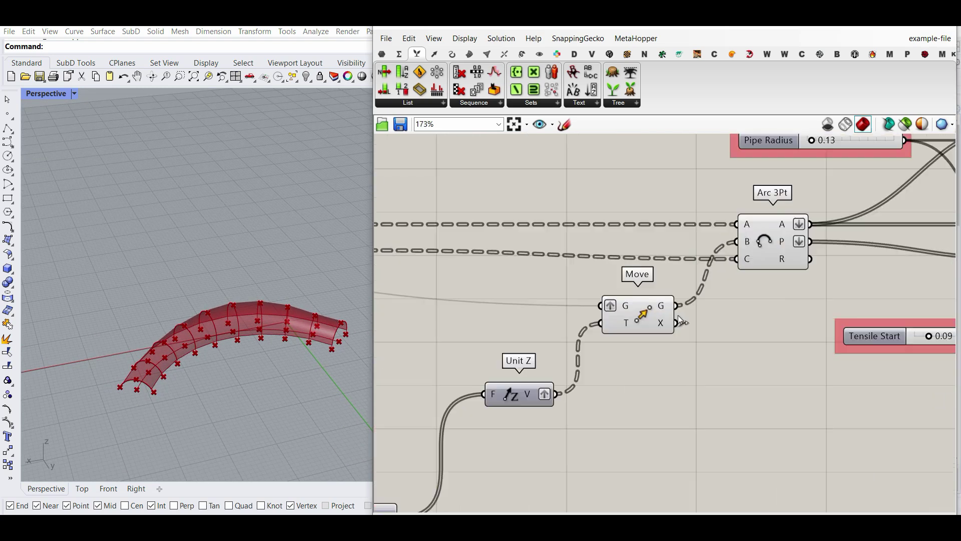
{"action": "right_click_drag", "start_coordinate": [767, 253], "coordinate": [651, 354]}
{"action": "scroll", "coordinate": [604, 380], "scroll_direction": "down", "scroll_amount": 5}
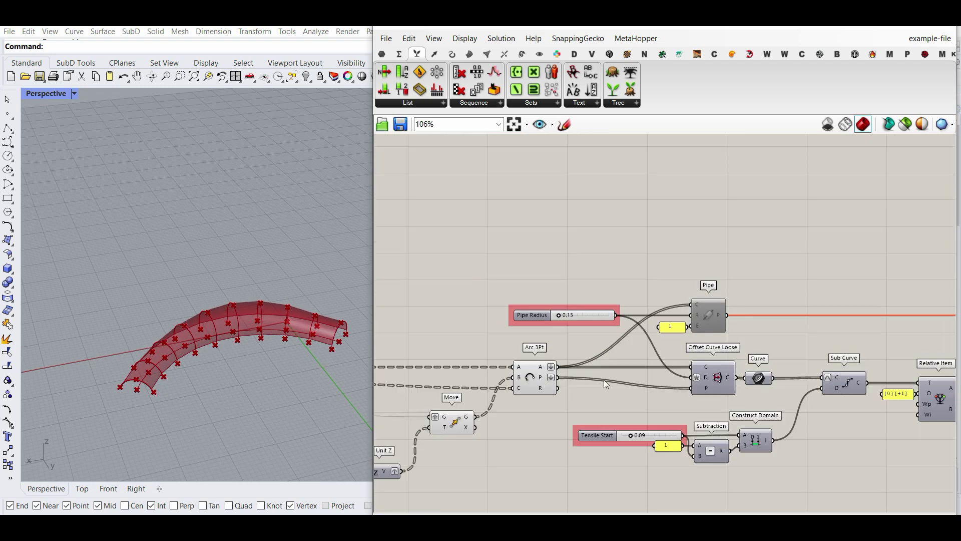
{"action": "right_click", "coordinate": [614, 333]}
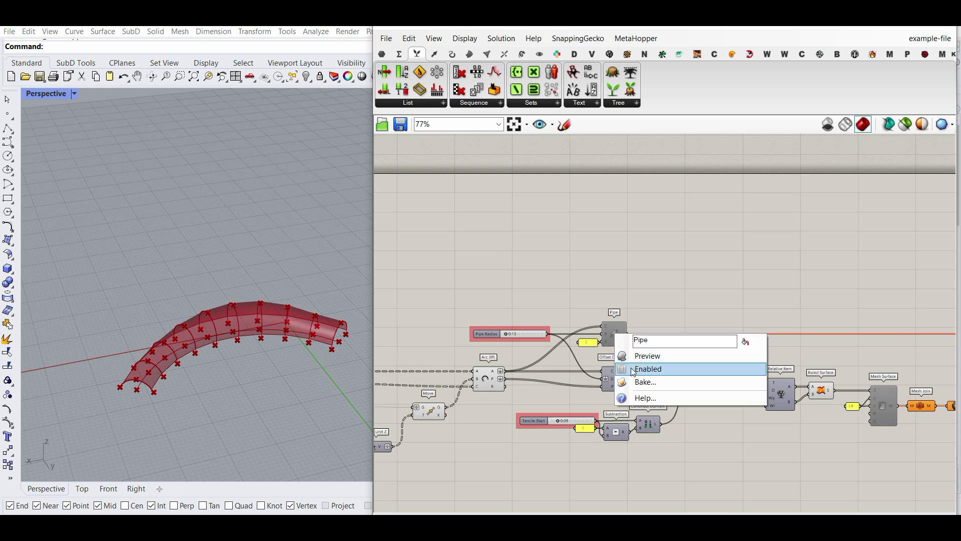
{"action": "left_click", "coordinate": [635, 369]}
{"action": "scroll", "coordinate": [678, 355], "scroll_direction": "down", "scroll_amount": 1}
{"action": "right_click_drag", "start_coordinate": [678, 355], "coordinate": [597, 356]}
{"action": "scroll", "coordinate": [761, 398], "scroll_direction": "up", "scroll_amount": 2}
{"action": "right_click_drag", "start_coordinate": [761, 398], "coordinate": [726, 386]}
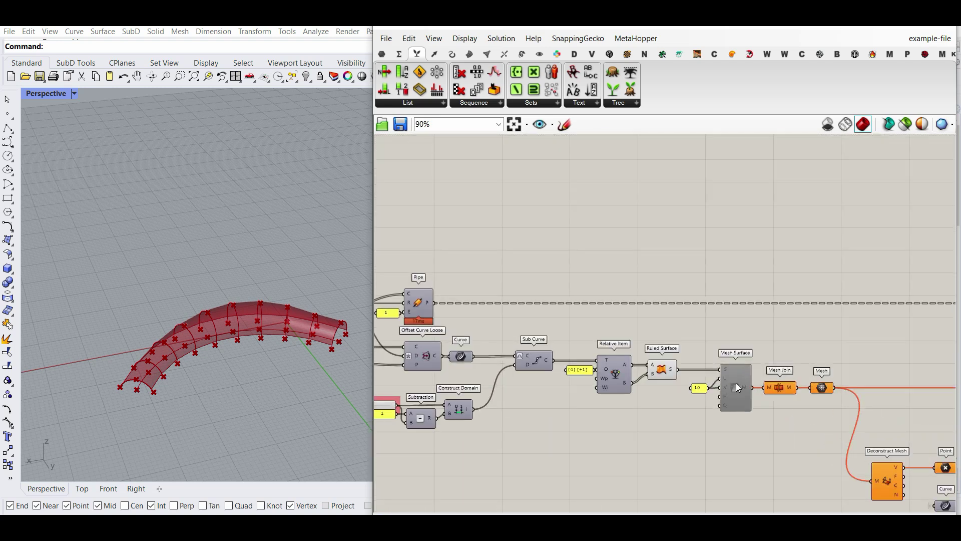
- Re-enable the Mesh Surface component fed by the Ruled Surface output
{"action": "right_click", "coordinate": [736, 383]}
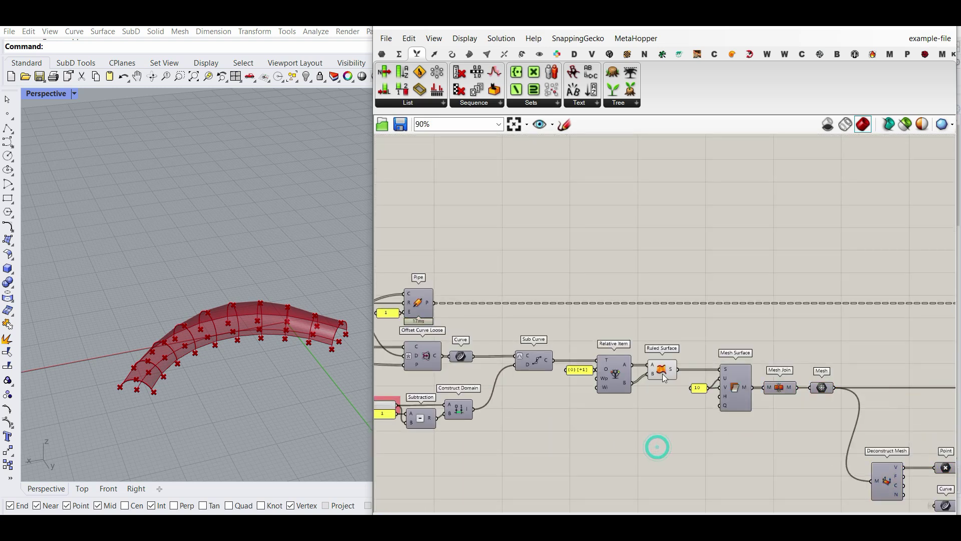
{"action": "right_click_drag", "start_coordinate": [600, 393], "coordinate": [752, 370]}
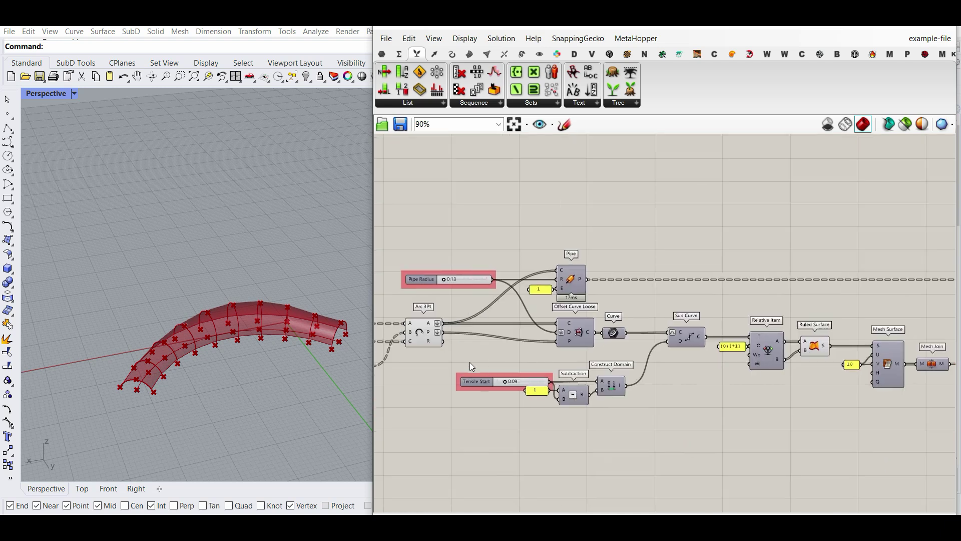
{"action": "right_click_drag", "start_coordinate": [395, 329], "coordinate": [411, 336]}
- Select the Arc 3Pt component and examine its highlighted arcs up close in the Perspective viewport
{"action": "left_click", "coordinate": [436, 336]}
{"action": "right_click_drag", "start_coordinate": [131, 381], "coordinate": [127, 357]}
{"action": "scroll", "coordinate": [127, 357], "scroll_direction": "up", "scroll_amount": 6}
{"action": "scroll", "coordinate": [129, 353], "scroll_direction": "up", "scroll_amount": 3}
{"action": "scroll", "coordinate": [131, 348], "scroll_direction": "down", "scroll_amount": 4}
{"action": "scroll", "coordinate": [125, 350], "scroll_direction": "up", "scroll_amount": 6}
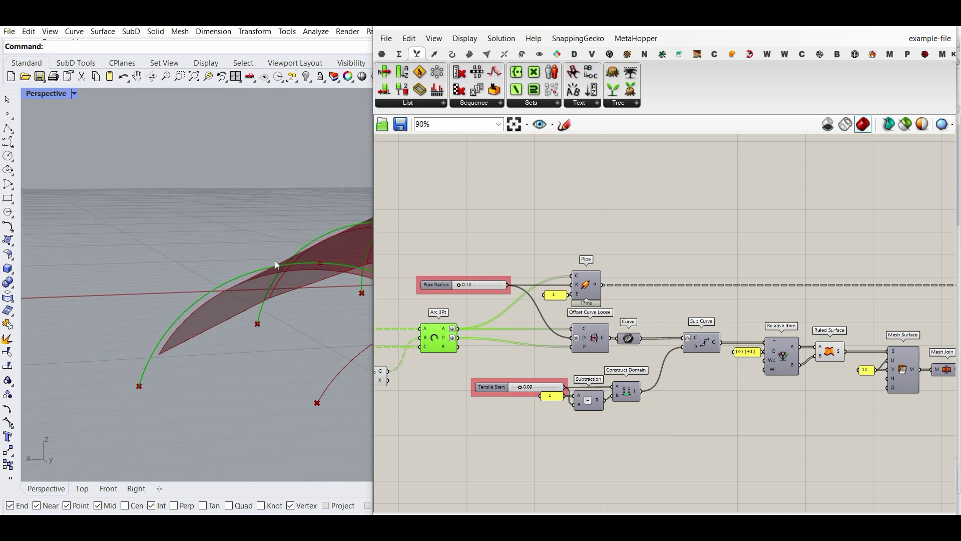
- Turn on the preview of the Pipe component built on the arcs and set Pipe Radius to 0.13
{"action": "scroll", "coordinate": [648, 303], "scroll_direction": "up", "scroll_amount": 3}
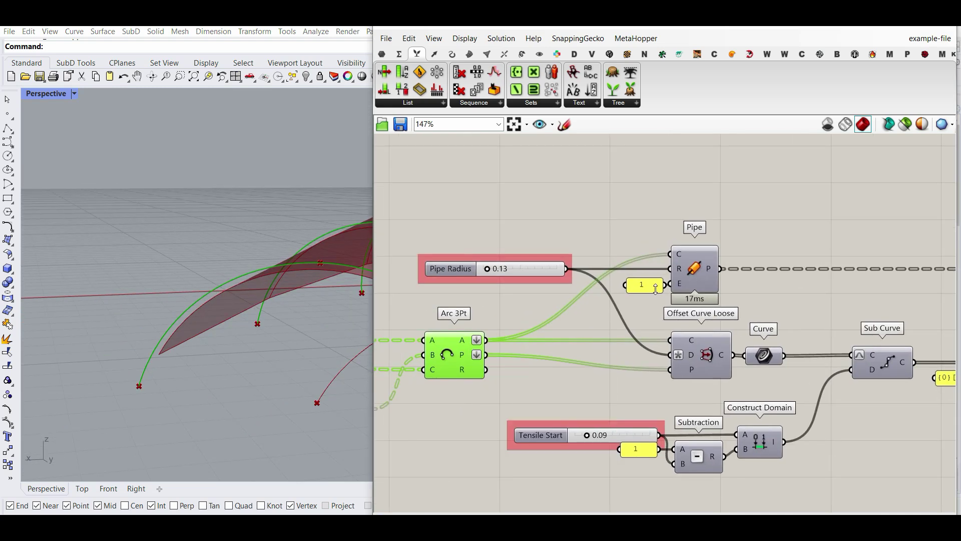
{"action": "right_click", "coordinate": [695, 272]}
{"action": "left_click", "coordinate": [708, 285]}
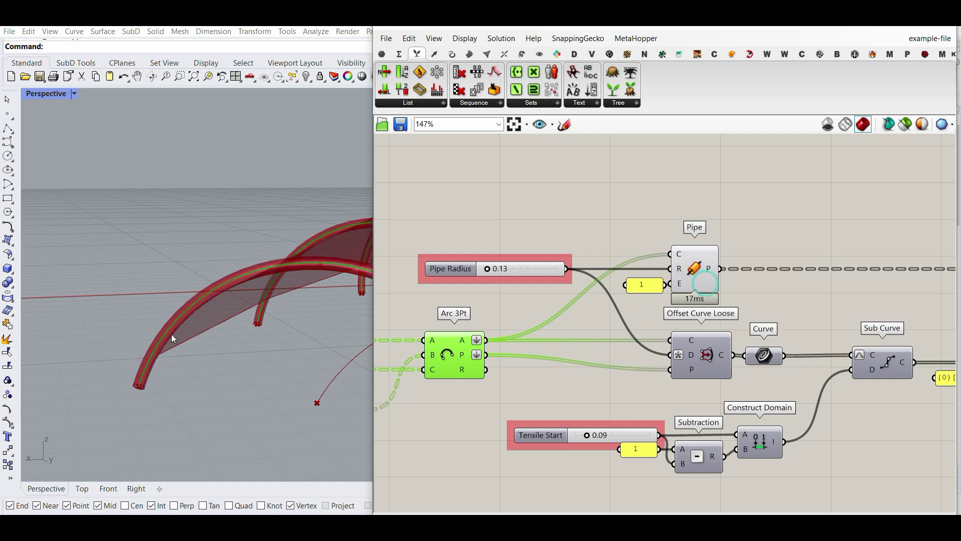
{"action": "scroll", "coordinate": [242, 335], "scroll_direction": "down", "scroll_amount": 4}
{"action": "scroll", "coordinate": [265, 328], "scroll_direction": "up", "scroll_amount": 3}
{"action": "left_click_drag", "start_coordinate": [485, 268], "coordinate": [486, 268]}
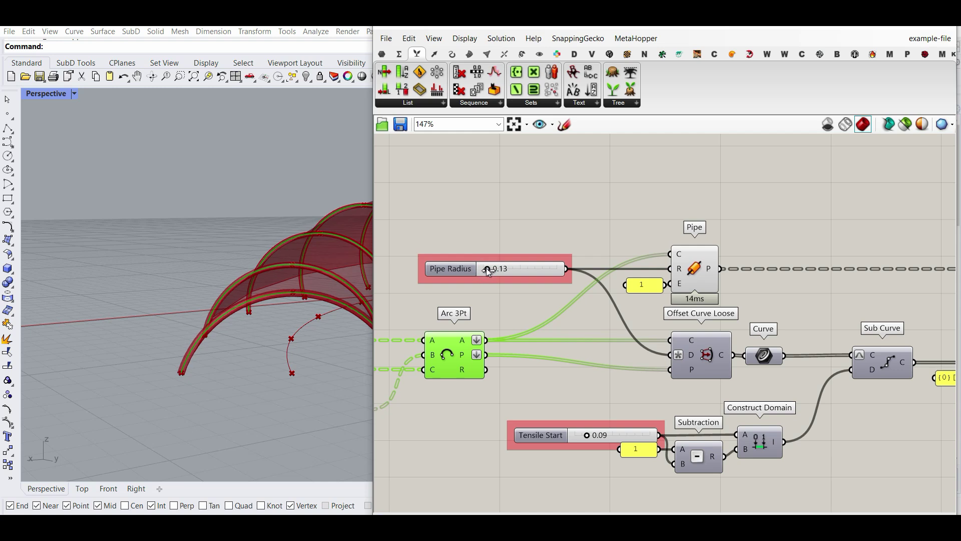
- Examine the pipe at the corridor's end arch to compare its thickness with the arc centreline and the tensile surface
{"action": "scroll", "coordinate": [160, 343], "scroll_direction": "down", "scroll_amount": 5}
{"action": "right_click_drag", "start_coordinate": [161, 344], "coordinate": [198, 369]}
{"action": "scroll", "coordinate": [197, 369], "scroll_direction": "up", "scroll_amount": 5}
{"action": "right_click_drag", "start_coordinate": [699, 301], "coordinate": [594, 303]}
{"action": "scroll", "coordinate": [594, 302], "scroll_direction": "down", "scroll_amount": 2}
{"action": "right_click_drag", "start_coordinate": [284, 278], "coordinate": [124, 268]}
{"action": "scroll", "coordinate": [157, 305], "scroll_direction": "down", "scroll_amount": 4}
{"action": "scroll", "coordinate": [83, 254], "scroll_direction": "up", "scroll_amount": 6}
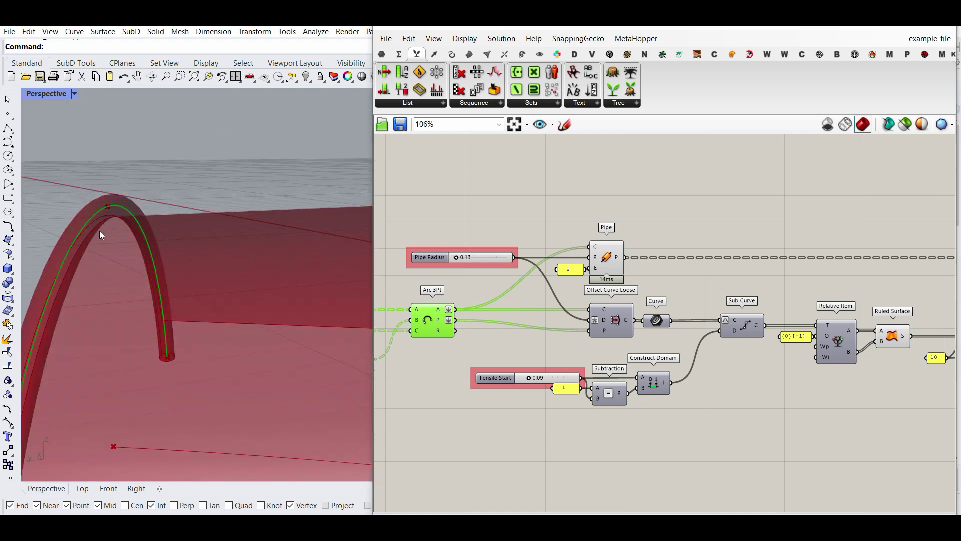
- Select the Pipe Radius slider driving the offset distance and find Offset Curve Loose among the curve utility components
{"action": "scroll", "coordinate": [551, 288], "scroll_direction": "up", "scroll_amount": 3}
{"action": "left_click", "coordinate": [461, 245]}
{"action": "right_click_drag", "start_coordinate": [461, 245], "coordinate": [528, 234]}
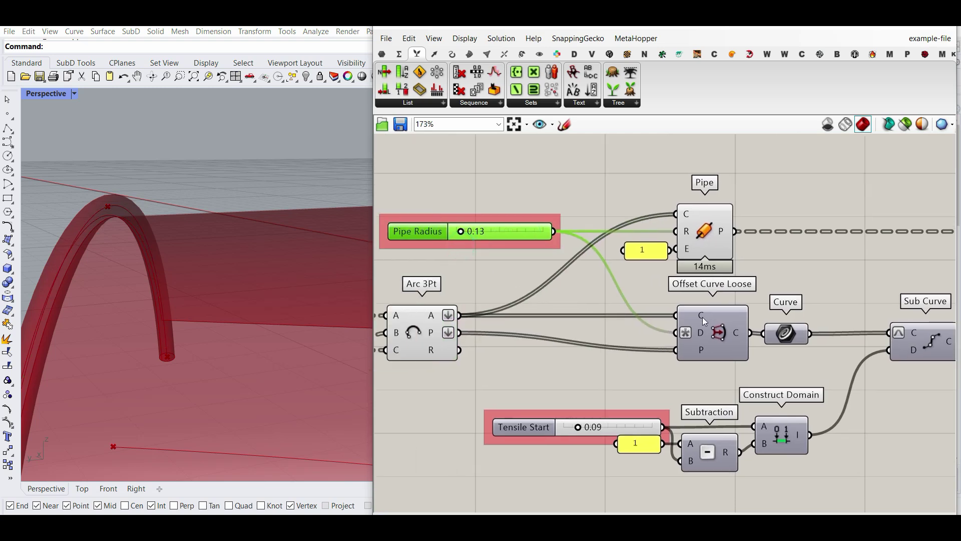
{"action": "left_click", "coordinate": [452, 51]}
{"action": "left_click", "coordinate": [785, 103]}
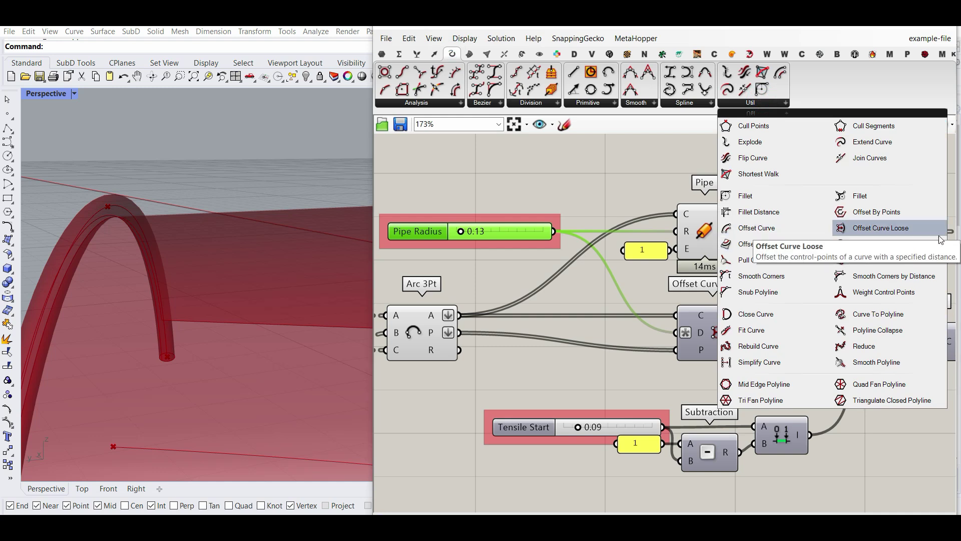
{"action": "right_click_drag", "start_coordinate": [526, 345], "coordinate": [522, 314]}
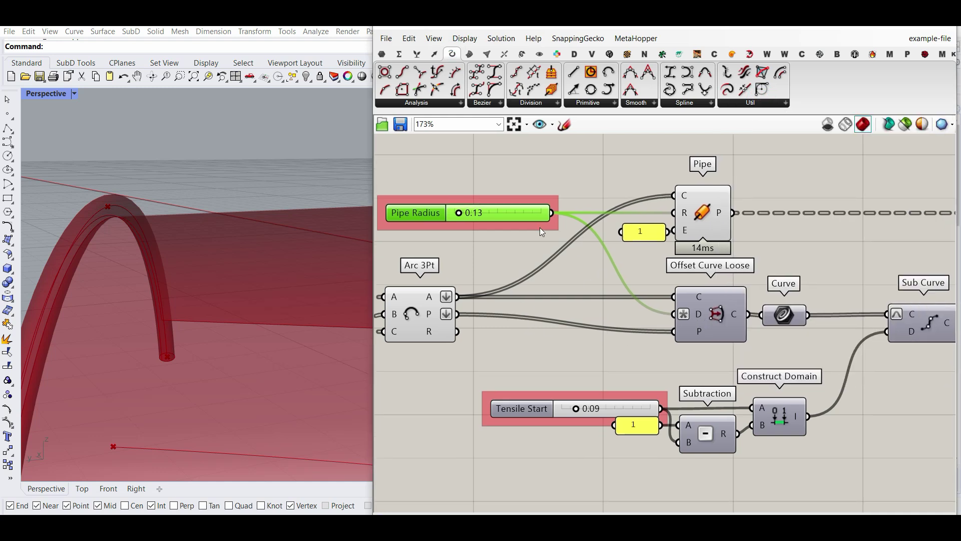
- Preview and select Offset Curve Loose, examining its offset curves on the end arch and along the whole corridor
{"action": "right_click", "coordinate": [711, 307]}
{"action": "left_click", "coordinate": [726, 329]}
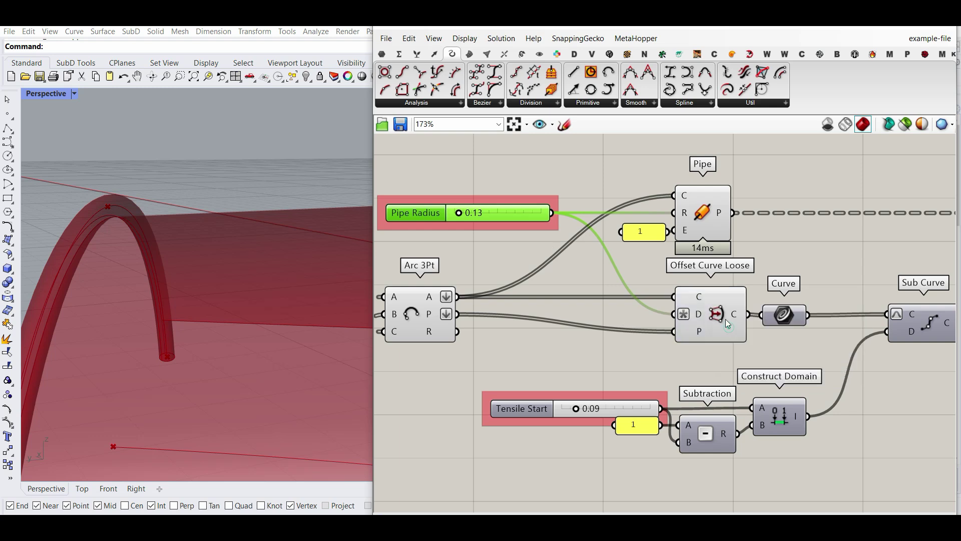
{"action": "left_click", "coordinate": [725, 325]}
{"action": "scroll", "coordinate": [178, 283], "scroll_direction": "down", "scroll_amount": 8}
{"action": "right_click_drag", "start_coordinate": [179, 282], "coordinate": [122, 275]}
{"action": "scroll", "coordinate": [123, 277], "scroll_direction": "up", "scroll_amount": 8}
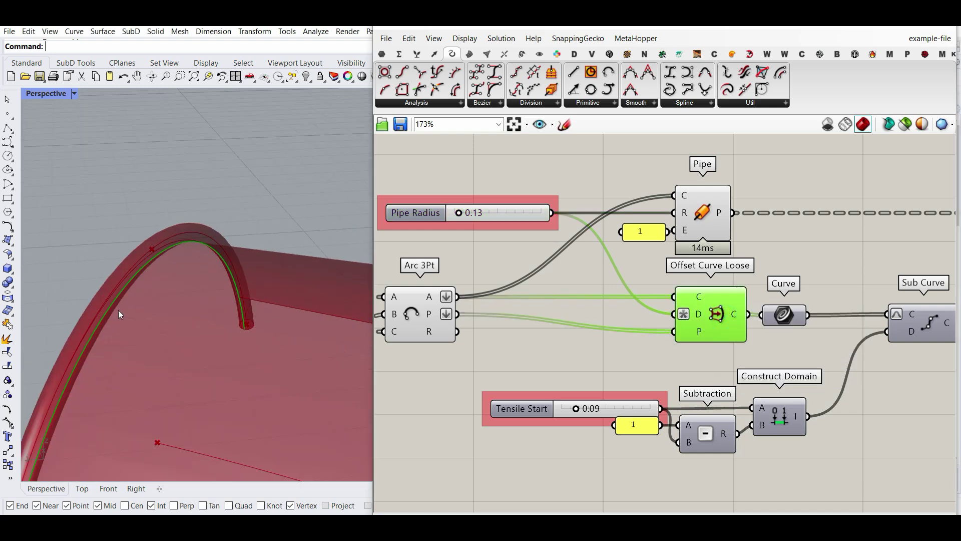
{"action": "right_click_drag", "start_coordinate": [118, 310], "coordinate": [147, 254], "text": "shift"}
{"action": "right_click_drag", "start_coordinate": [769, 339], "coordinate": [672, 333]}
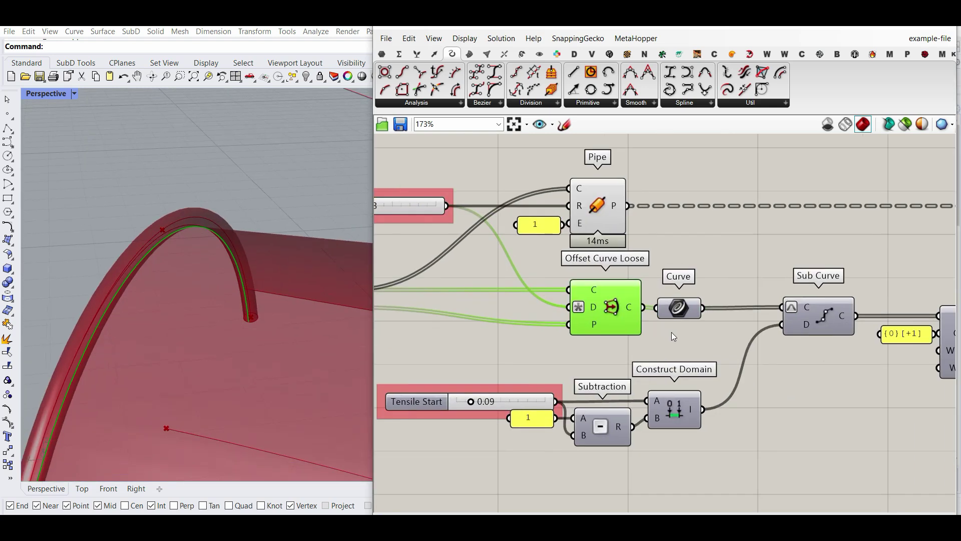
{"action": "scroll", "coordinate": [189, 266], "scroll_direction": "down", "scroll_amount": 8}
{"action": "right_click_drag", "start_coordinate": [227, 304], "coordinate": [292, 313]}
{"action": "scroll", "coordinate": [266, 324], "scroll_direction": "down", "scroll_amount": 6}
{"action": "scroll", "coordinate": [320, 277], "scroll_direction": "up", "scroll_amount": 8}
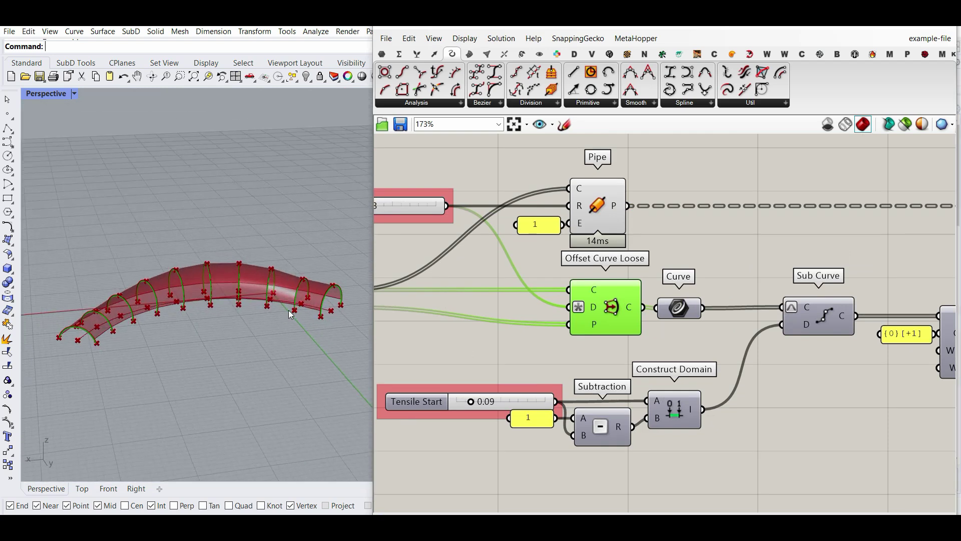
- Turn on the preview of the Sub Curve component
{"action": "right_click_drag", "start_coordinate": [821, 331], "coordinate": [736, 328]}
{"action": "right_click", "coordinate": [743, 304]}
{"action": "left_click", "coordinate": [752, 324]}
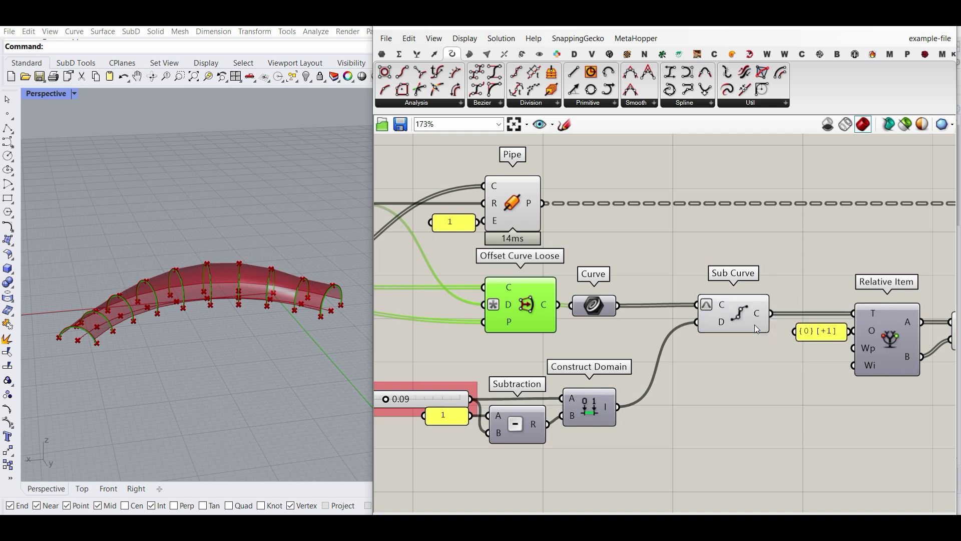
{"action": "left_click", "coordinate": [747, 311]}
- Turn off the preview of the Offset Curve Loose component and the Curve parameter after it
{"action": "right_click_drag", "start_coordinate": [638, 322], "coordinate": [748, 311]}
{"action": "left_click_drag", "start_coordinate": [692, 329], "coordinate": [604, 280]}
{"action": "right_click", "coordinate": [693, 221]}
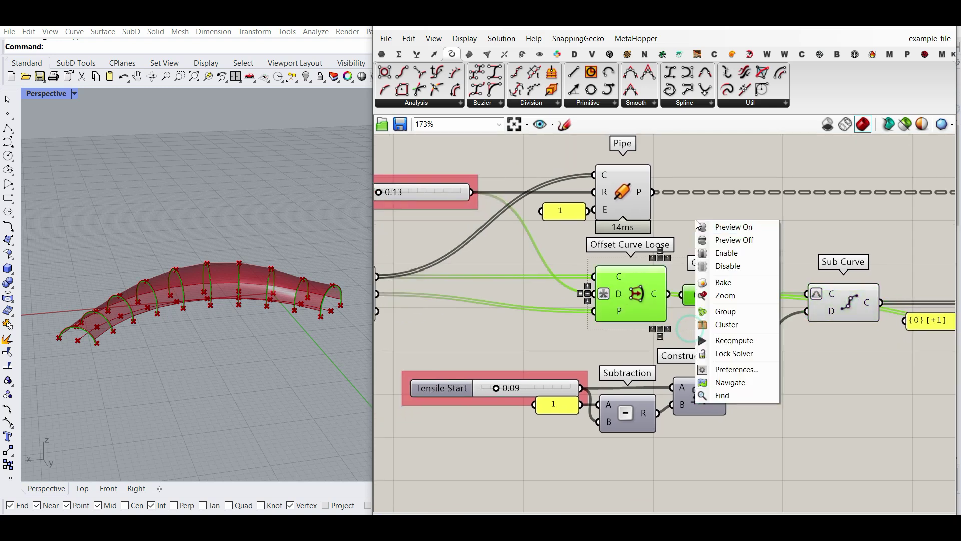
{"action": "left_click", "coordinate": [724, 239]}
{"action": "left_click", "coordinate": [724, 239]}
{"action": "right_click_drag", "start_coordinate": [216, 317], "coordinate": [186, 323]}
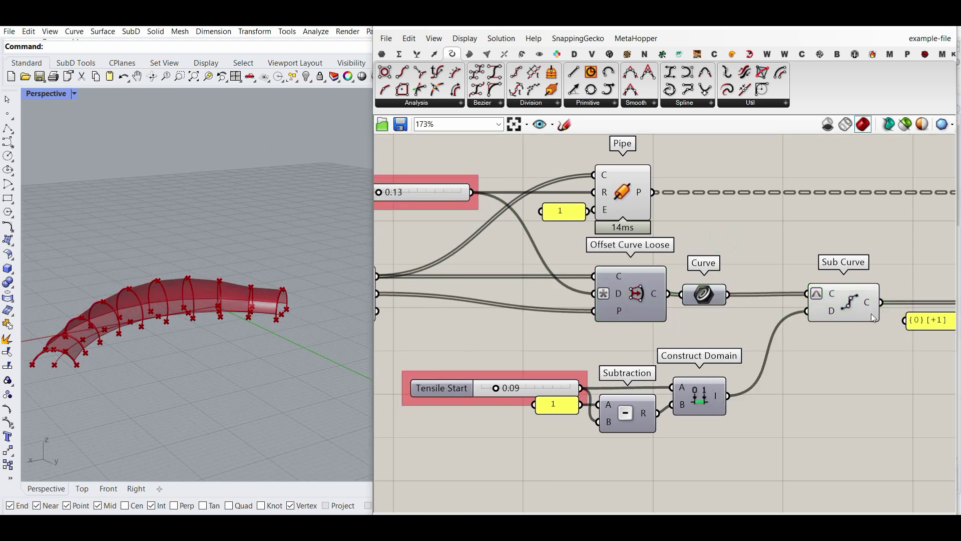
- Select the Sub Curve component and examine its shortened curves on the corridor's arches
{"action": "left_click", "coordinate": [846, 302]}
{"action": "scroll", "coordinate": [318, 321], "scroll_direction": "down", "scroll_amount": 8}
{"action": "right_click_drag", "start_coordinate": [318, 320], "coordinate": [194, 312]}
{"action": "scroll", "coordinate": [293, 350], "scroll_direction": "up", "scroll_amount": 7}
{"action": "right_click_drag", "start_coordinate": [181, 357], "coordinate": [167, 344]}
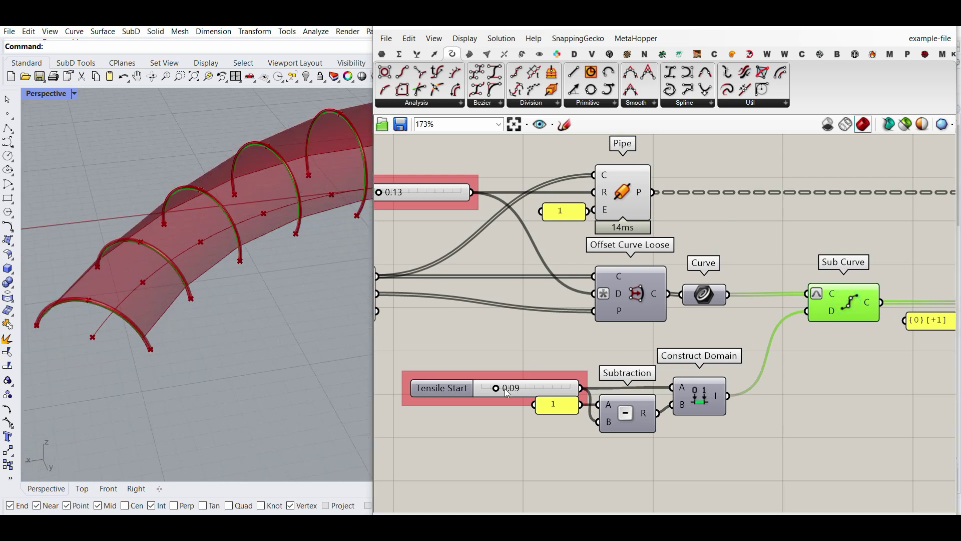
- Set Tensile Start to 0.18 and view the shortened tensile surface between the arches
{"action": "scroll", "coordinate": [506, 393], "scroll_direction": "up", "scroll_amount": 2}
{"action": "left_click_drag", "start_coordinate": [508, 391], "coordinate": [548, 389]}
{"action": "scroll", "coordinate": [190, 356], "scroll_direction": "down", "scroll_amount": 5}
{"action": "right_click_drag", "start_coordinate": [190, 356], "coordinate": [167, 398]}
{"action": "scroll", "coordinate": [228, 385], "scroll_direction": "up", "scroll_amount": 4}
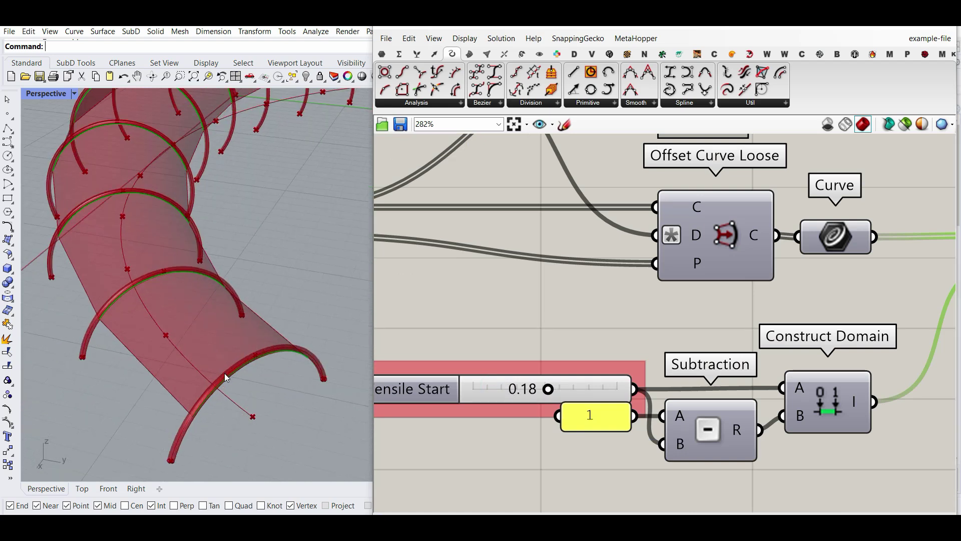
{"action": "mouse_move", "coordinate": [173, 460]}
{"action": "left_mouse_down"}
{"action": "mouse_move", "coordinate": [270, 345]}
{"action": "mouse_move", "coordinate": [334, 373]}
{"action": "mouse_move", "coordinate": [335, 344]}
{"action": "left_mouse_up"}
{"action": "left_click_drag", "start_coordinate": [218, 460], "coordinate": [166, 460]}
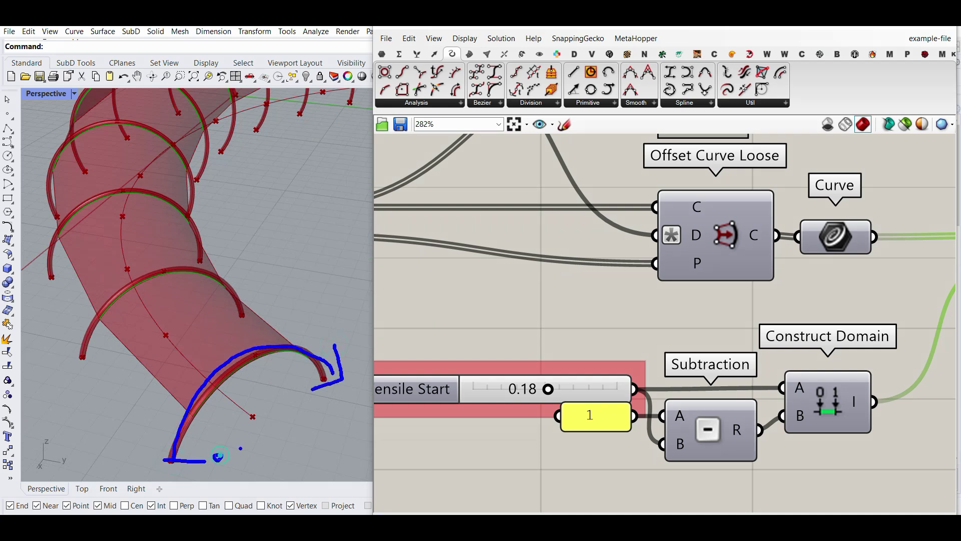
{"action": "left_click_drag", "start_coordinate": [351, 391], "coordinate": [349, 418]}
{"action": "left_click_drag", "start_coordinate": [171, 407], "coordinate": [207, 437]}
{"action": "left_click_drag", "start_coordinate": [308, 377], "coordinate": [296, 342]}
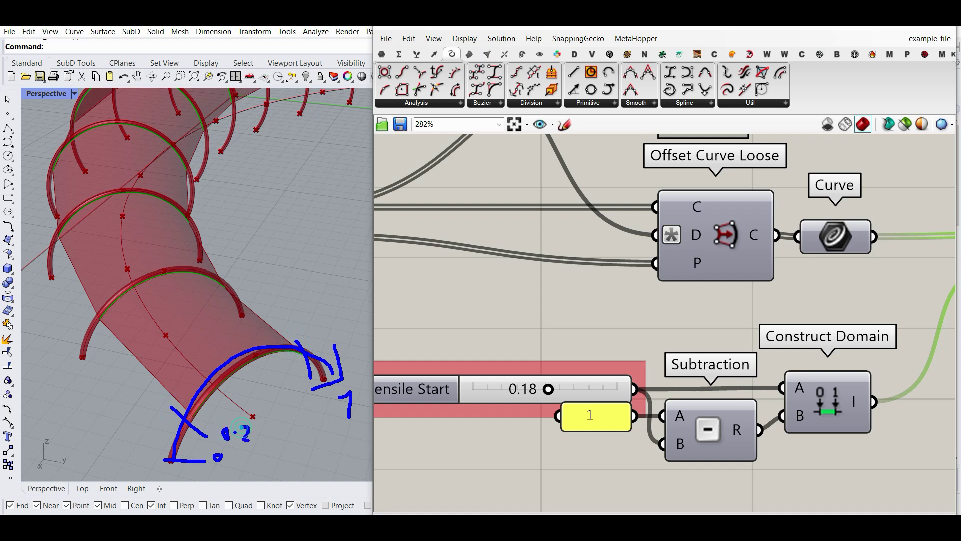
{"action": "left_click_drag", "start_coordinate": [496, 402], "coordinate": [553, 387]}
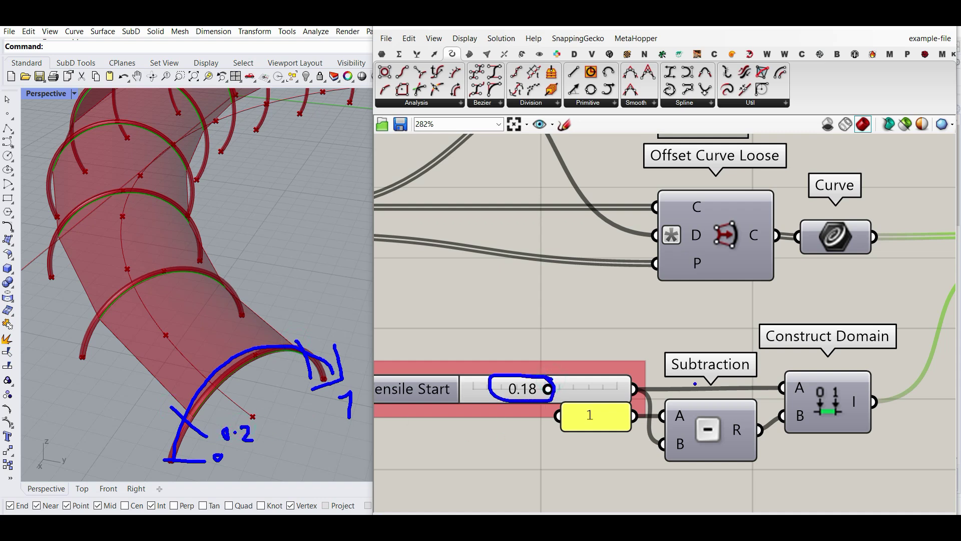
{"action": "mouse_move", "coordinate": [801, 376]}
{"action": "left_mouse_down"}
{"action": "mouse_move", "coordinate": [788, 393]}
{"action": "mouse_move", "coordinate": [802, 375]}
{"action": "left_mouse_up"}
{"action": "mouse_move", "coordinate": [790, 434]}
{"action": "left_mouse_down"}
{"action": "mouse_move", "coordinate": [794, 449]}
{"action": "mouse_move", "coordinate": [827, 436]}
{"action": "mouse_move", "coordinate": [879, 454]}
{"action": "left_mouse_up"}
{"action": "left_click", "coordinate": [840, 446]}
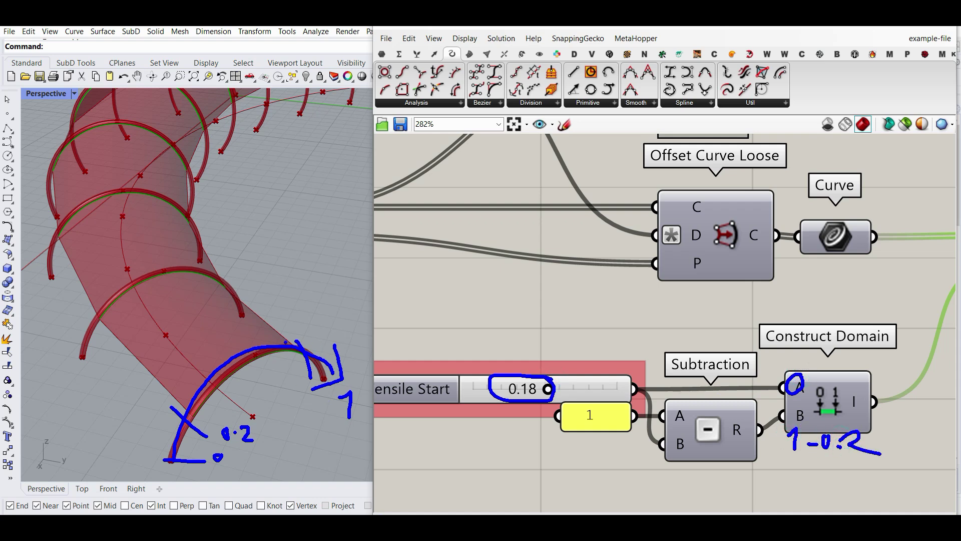
{"action": "mouse_move", "coordinate": [95, 310]}
{"action": "left_mouse_down"}
{"action": "mouse_move", "coordinate": [170, 275]}
{"action": "mouse_move", "coordinate": [215, 292]}
{"action": "mouse_move", "coordinate": [221, 305]}
{"action": "left_mouse_up"}
{"action": "left_click_drag", "start_coordinate": [112, 327], "coordinate": [87, 293]}
{"action": "key", "text": "Escape"}
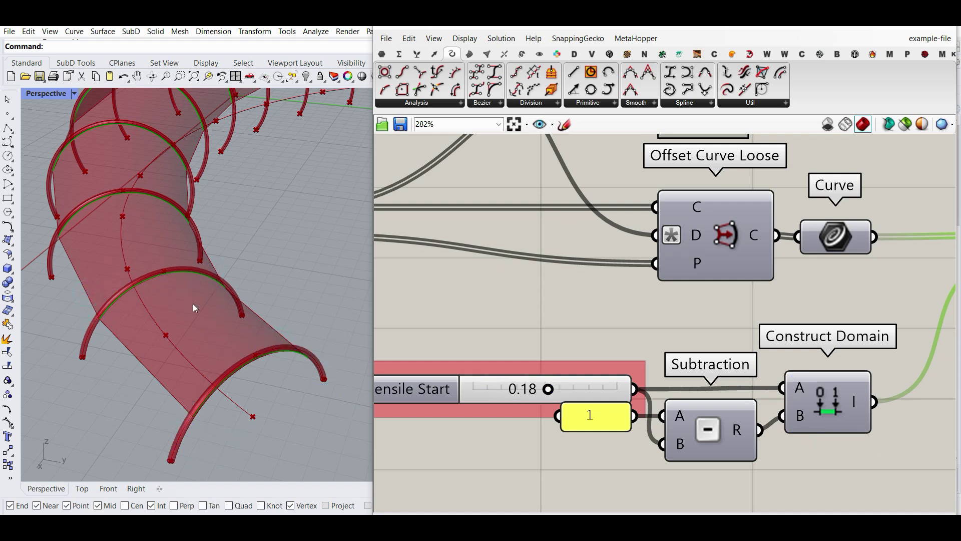
- Examine the Sub Curve output along the corridor and its connection into Relative Item
{"action": "scroll", "coordinate": [721, 332], "scroll_direction": "down", "scroll_amount": 4}
{"action": "right_click_drag", "start_coordinate": [940, 287], "coordinate": [656, 340]}
{"action": "scroll", "coordinate": [655, 339], "scroll_direction": "up", "scroll_amount": 3}
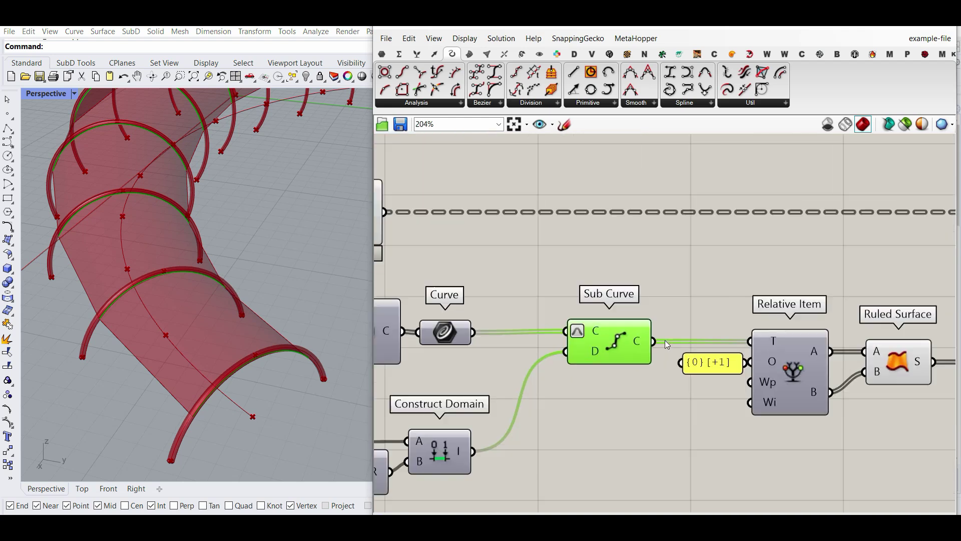
{"action": "mouse_move", "coordinate": [628, 330]}
{"action": "right_click_drag", "start_coordinate": [226, 412], "coordinate": [236, 393]}
{"action": "scroll", "coordinate": [236, 393], "scroll_direction": "down", "scroll_amount": 5}
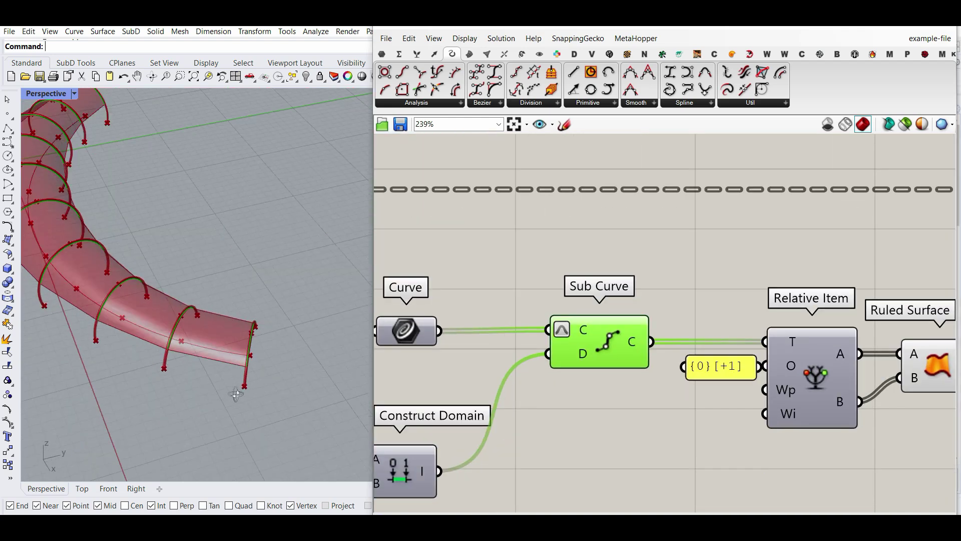
- Find the Relative Item component among the data tree components
{"action": "right_click_drag", "start_coordinate": [816, 326], "coordinate": [690, 333]}
{"action": "scroll", "coordinate": [682, 327], "scroll_direction": "down", "scroll_amount": 2}
{"action": "scroll", "coordinate": [661, 334], "scroll_direction": "up", "scroll_amount": 3}
{"action": "scroll", "coordinate": [589, 373], "scroll_direction": "down", "scroll_amount": 2}
{"action": "scroll", "coordinate": [483, 286], "scroll_direction": "down", "scroll_amount": 2}
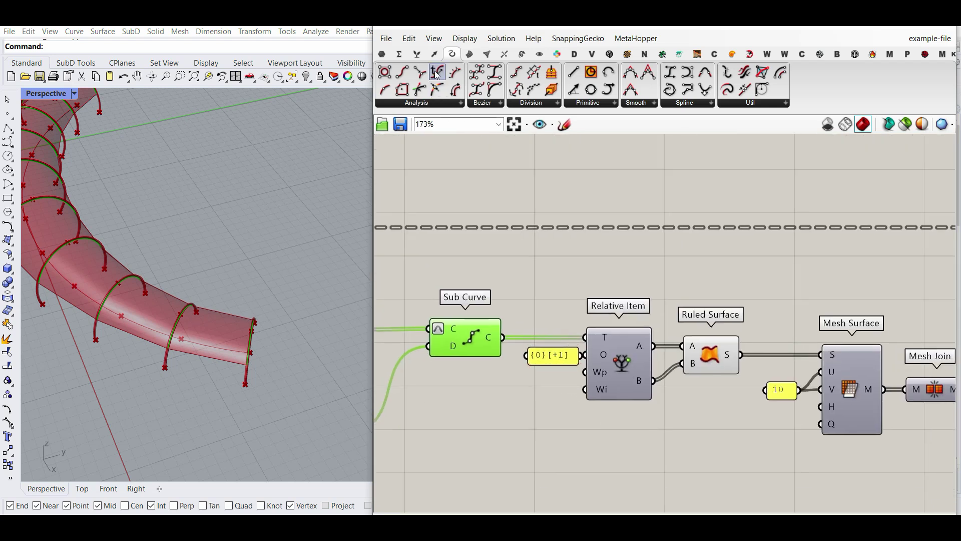
{"action": "left_click", "coordinate": [418, 54]}
{"action": "left_click", "coordinate": [621, 102]}
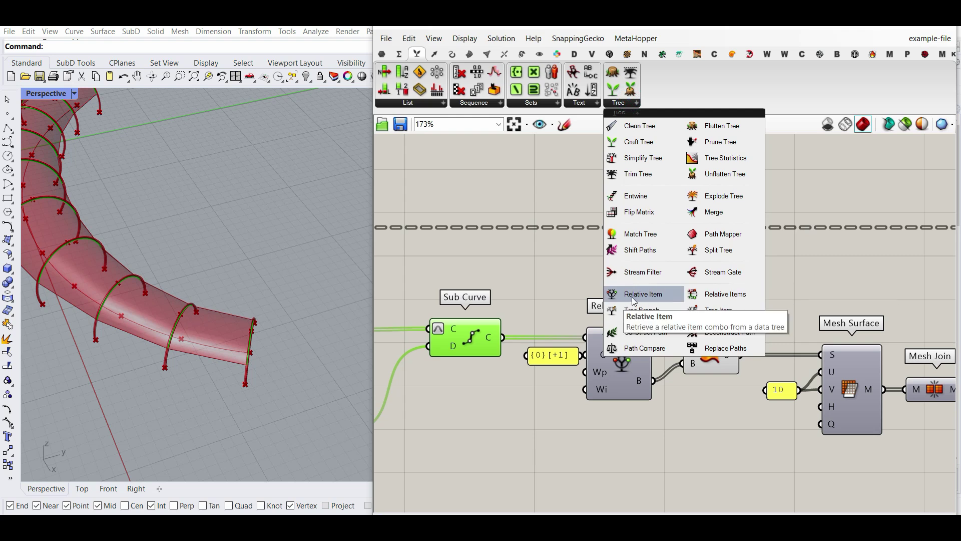
- Examine the Sub Curve output feeding Relative Item's tree input alongside the full corridor in the viewport
{"action": "right_click_drag", "start_coordinate": [473, 301], "coordinate": [564, 251]}
{"action": "scroll", "coordinate": [550, 295], "scroll_direction": "up", "scroll_amount": 3}
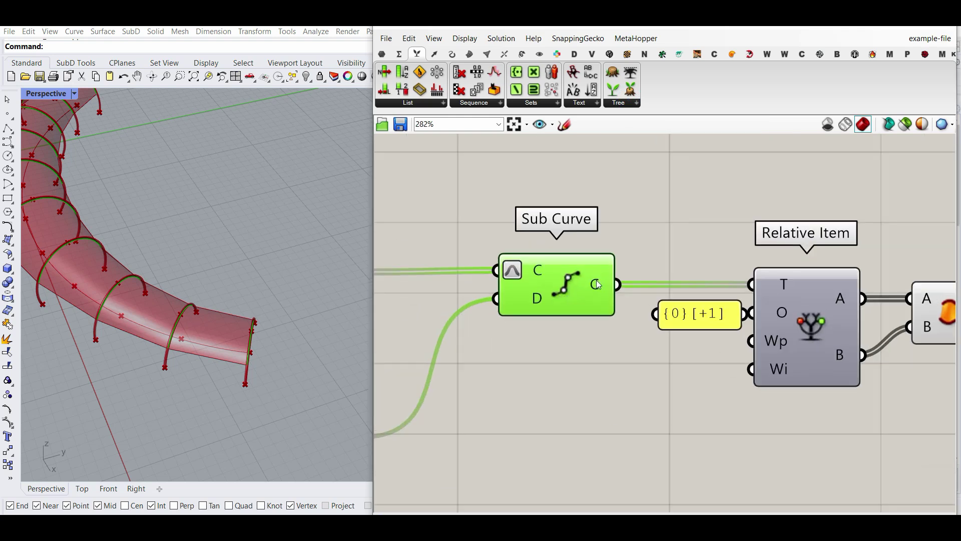
{"action": "scroll", "coordinate": [199, 337], "scroll_direction": "down", "scroll_amount": 4}
{"action": "mouse_move", "coordinate": [690, 326]}
{"action": "right_mouse_down"}
{"action": "mouse_move", "coordinate": [579, 321]}
{"action": "mouse_move", "coordinate": [674, 330]}
{"action": "right_mouse_up"}
{"action": "scroll", "coordinate": [704, 301], "scroll_direction": "up", "scroll_amount": 2}
{"action": "scroll", "coordinate": [622, 345], "scroll_direction": "down", "scroll_amount": 3}
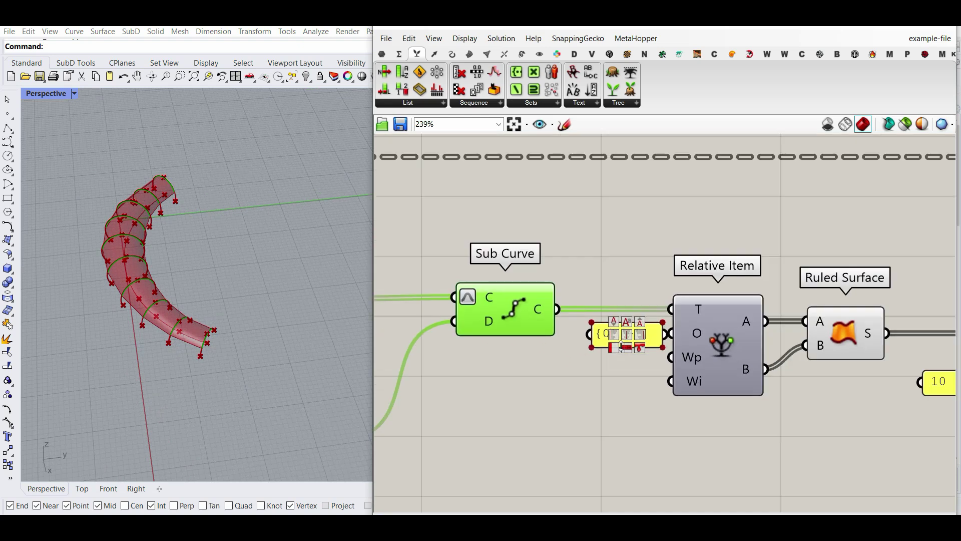
- Select the {0}[+1] panel and read the descriptions of Relative Item's wrap and offset inputs
{"action": "left_click_drag", "start_coordinate": [641, 339], "coordinate": [628, 338]}
{"action": "left_click", "coordinate": [631, 372]}
{"action": "scroll", "coordinate": [666, 370], "scroll_direction": "up", "scroll_amount": 3}
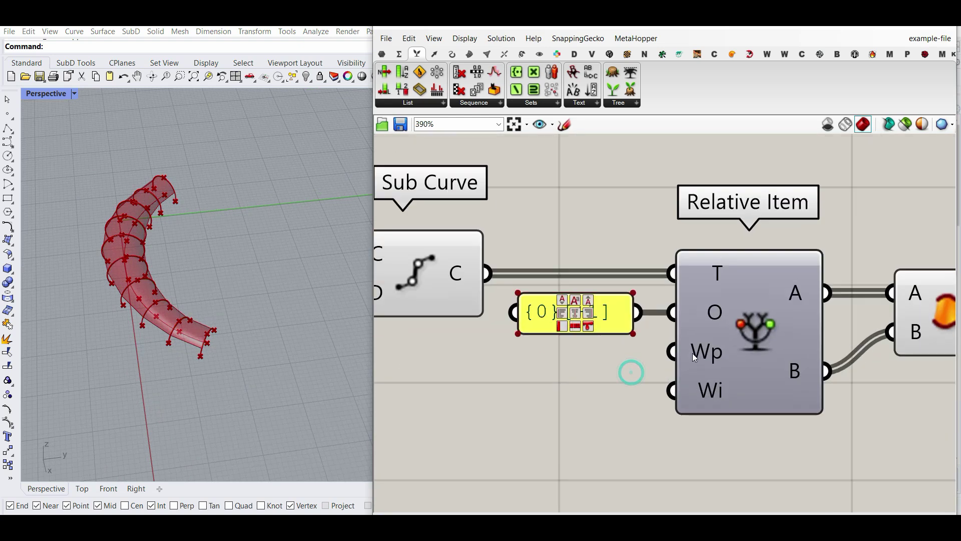
{"action": "mouse_move", "coordinate": [694, 353]}
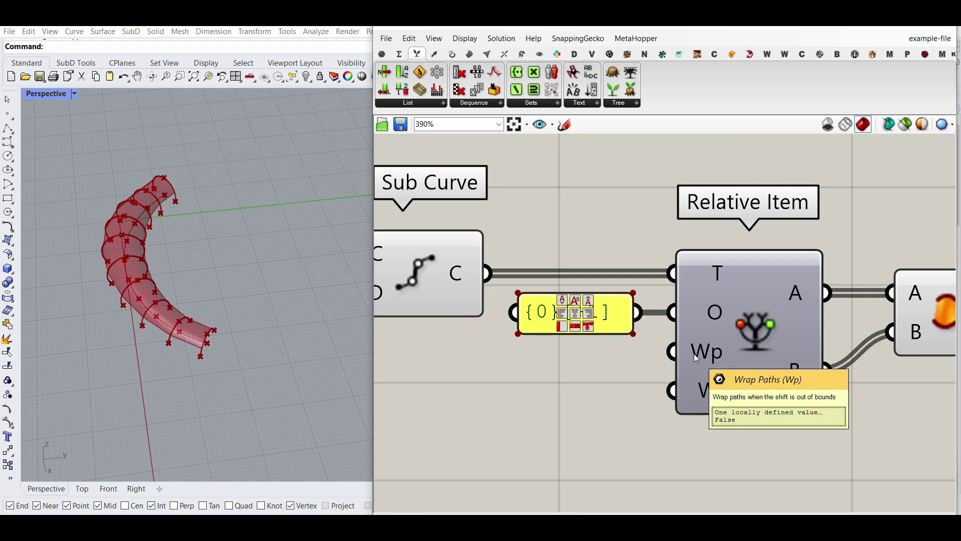
{"action": "mouse_move", "coordinate": [696, 397]}
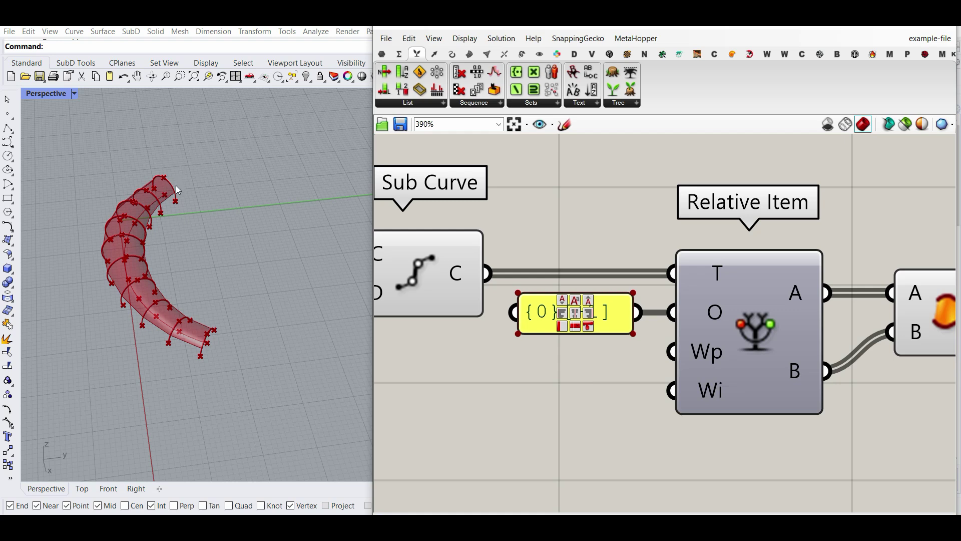
{"action": "scroll", "coordinate": [506, 277], "scroll_direction": "down", "scroll_amount": 2}
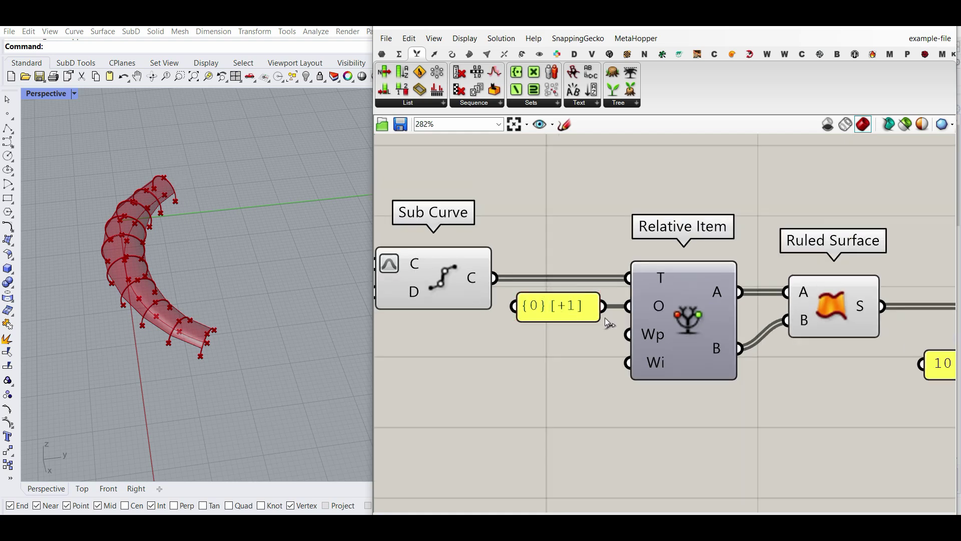
{"action": "mouse_move", "coordinate": [660, 299]}
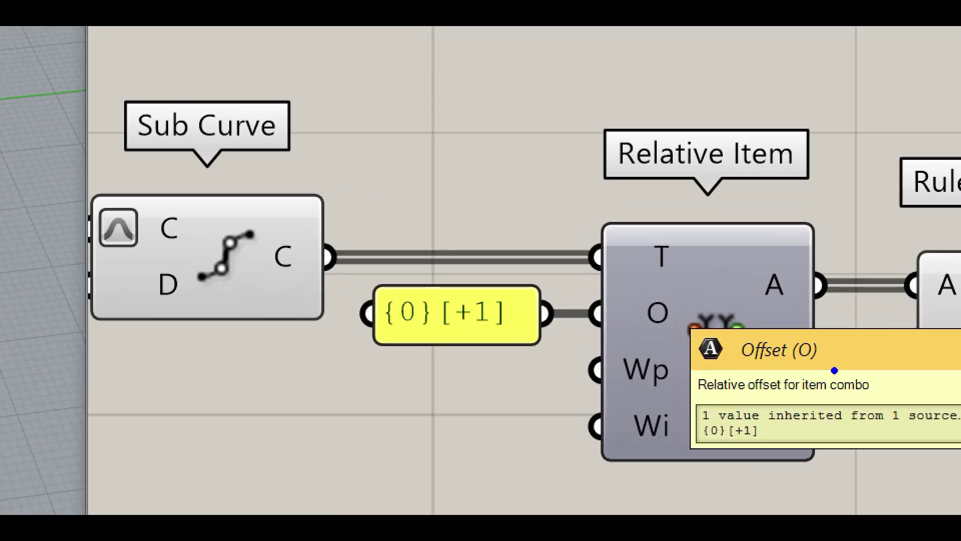
- Browse the list and data tree component sets for the components related to Relative Item
{"action": "mouse_move", "coordinate": [756, 323]}
{"action": "left_mouse_down"}
{"action": "mouse_move", "coordinate": [679, 312]}
{"action": "mouse_move", "coordinate": [821, 362]}
{"action": "mouse_move", "coordinate": [831, 343]}
{"action": "left_mouse_up"}
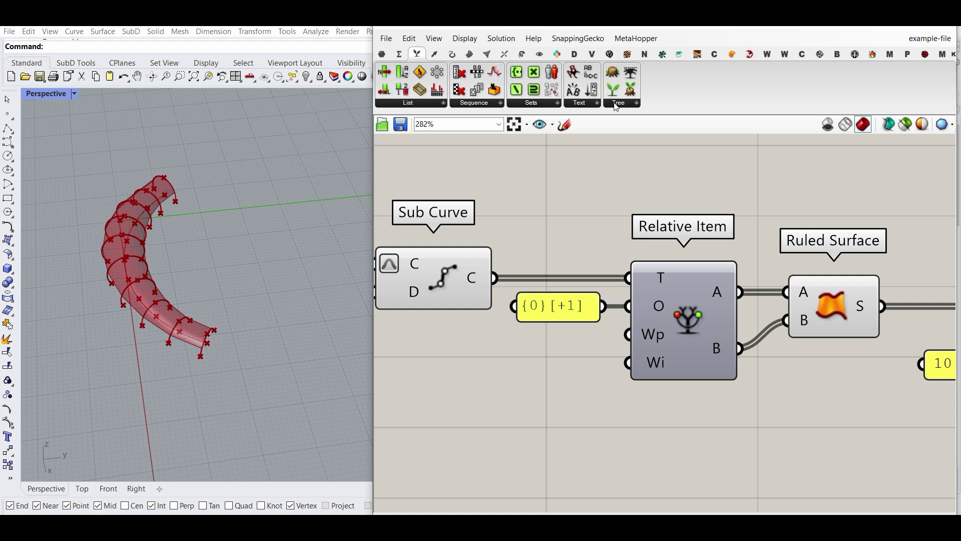
{"action": "left_click", "coordinate": [411, 103]}
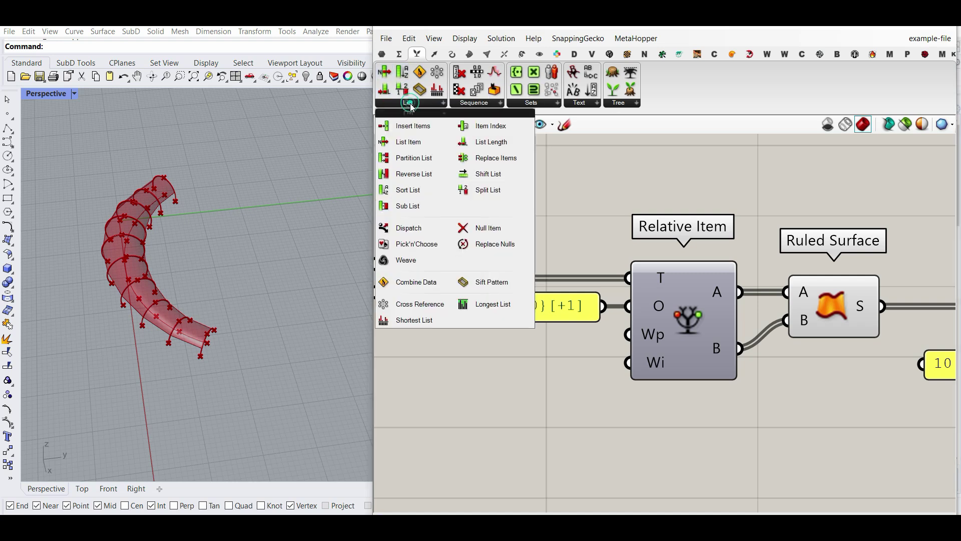
{"action": "left_click", "coordinate": [624, 104]}
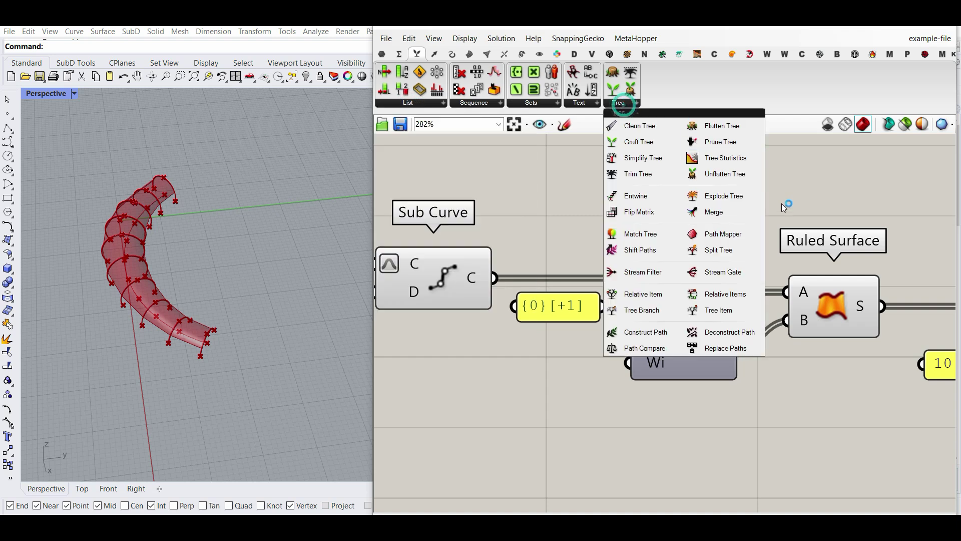
{"action": "left_click", "coordinate": [753, 255]}
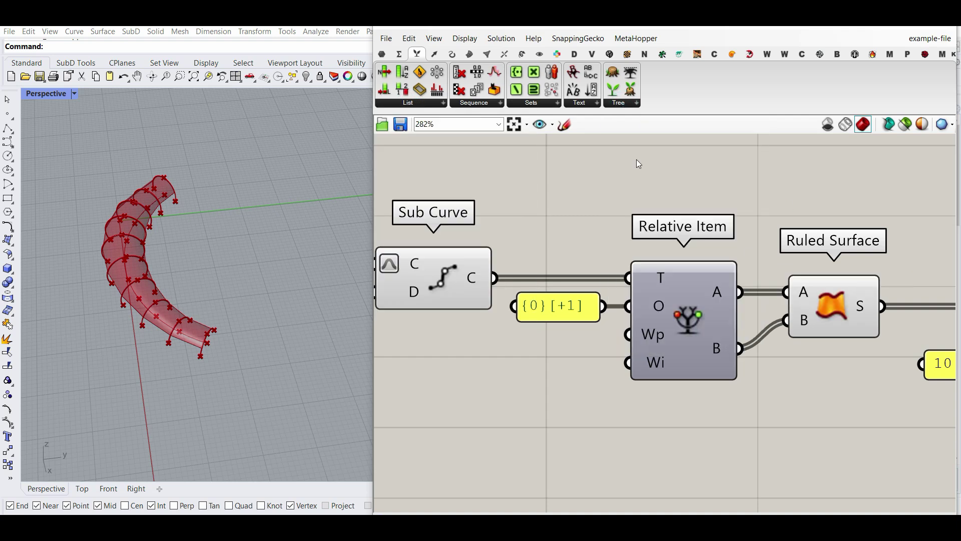
{"action": "left_click", "coordinate": [623, 105]}
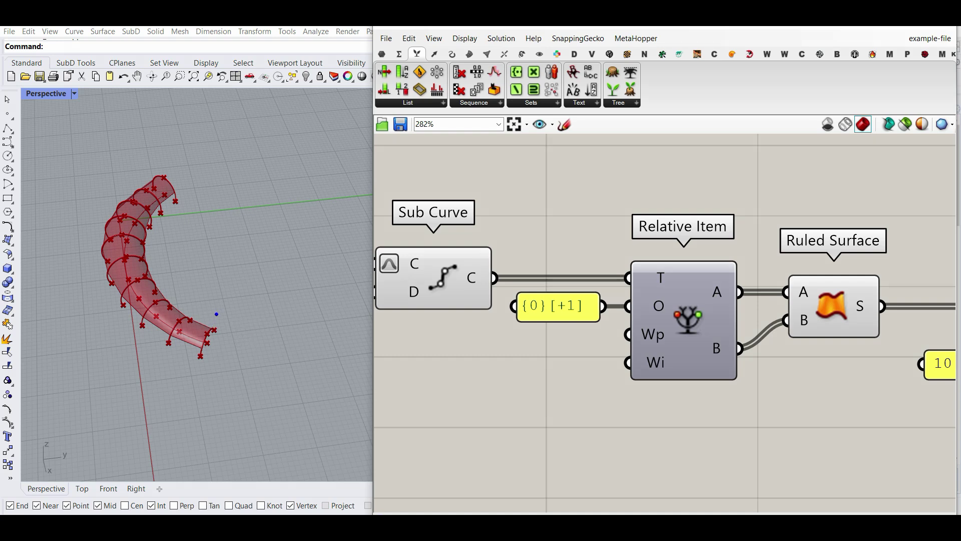
- Examine how the {0}[+1] offset pairs neighbouring sub curves as Relative Item's A and B outputs along the corridor
{"action": "mouse_move", "coordinate": [214, 325]}
{"action": "left_mouse_down"}
{"action": "mouse_move", "coordinate": [220, 296]}
{"action": "mouse_move", "coordinate": [241, 275]}
{"action": "mouse_move", "coordinate": [244, 292]}
{"action": "left_mouse_up"}
{"action": "left_click_drag", "start_coordinate": [553, 317], "coordinate": [584, 317]}
{"action": "mouse_move", "coordinate": [186, 312]}
{"action": "left_mouse_down"}
{"action": "mouse_move", "coordinate": [201, 284]}
{"action": "mouse_move", "coordinate": [206, 296]}
{"action": "left_mouse_up"}
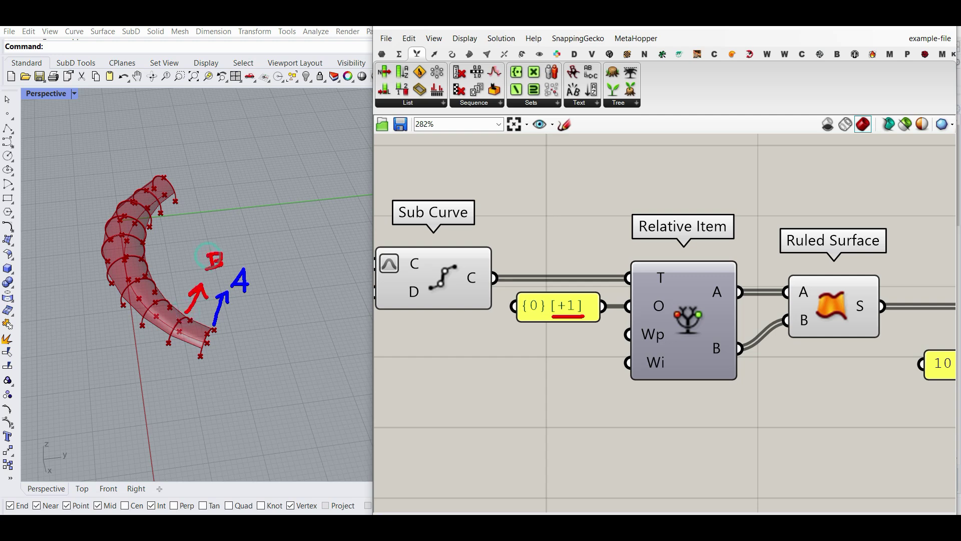
{"action": "mouse_move", "coordinate": [555, 240]}
{"action": "left_mouse_down"}
{"action": "mouse_move", "coordinate": [472, 230]}
{"action": "mouse_move", "coordinate": [664, 332]}
{"action": "mouse_move", "coordinate": [471, 237]}
{"action": "left_mouse_up"}
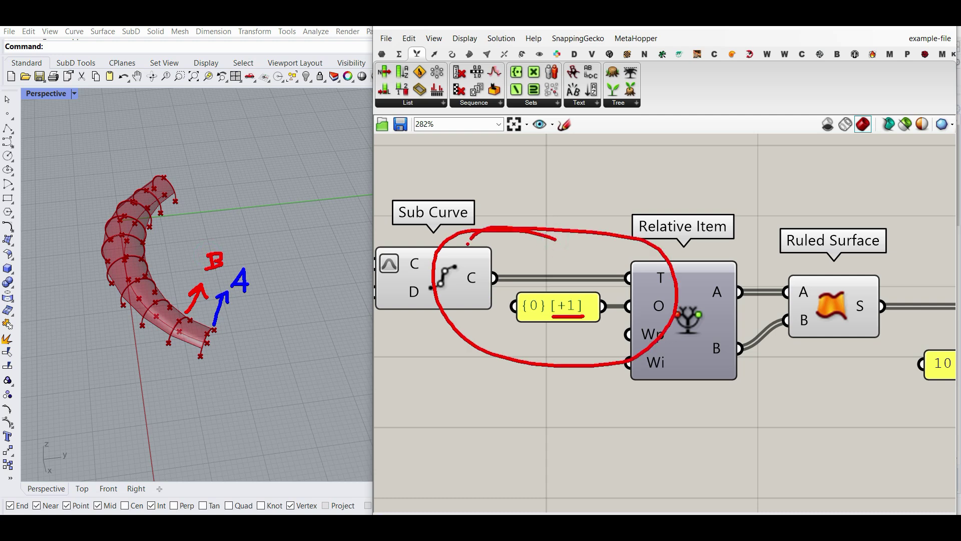
{"action": "key", "text": "Escape"}
{"action": "mouse_move", "coordinate": [470, 278]}
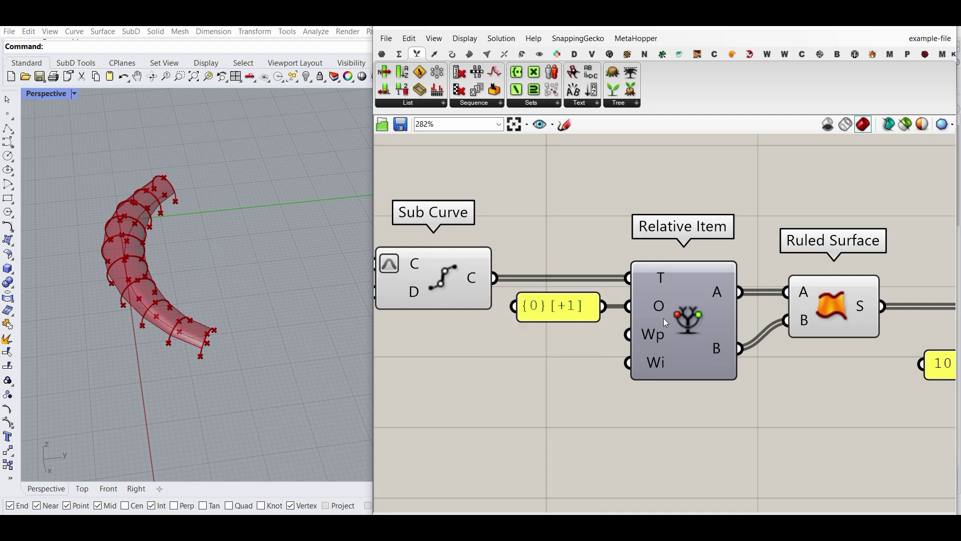
- Add a Loft component above Ruled Surface and feed Relative Item's output curves into its curve input
{"action": "right_click_drag", "start_coordinate": [709, 297], "coordinate": [600, 292]}
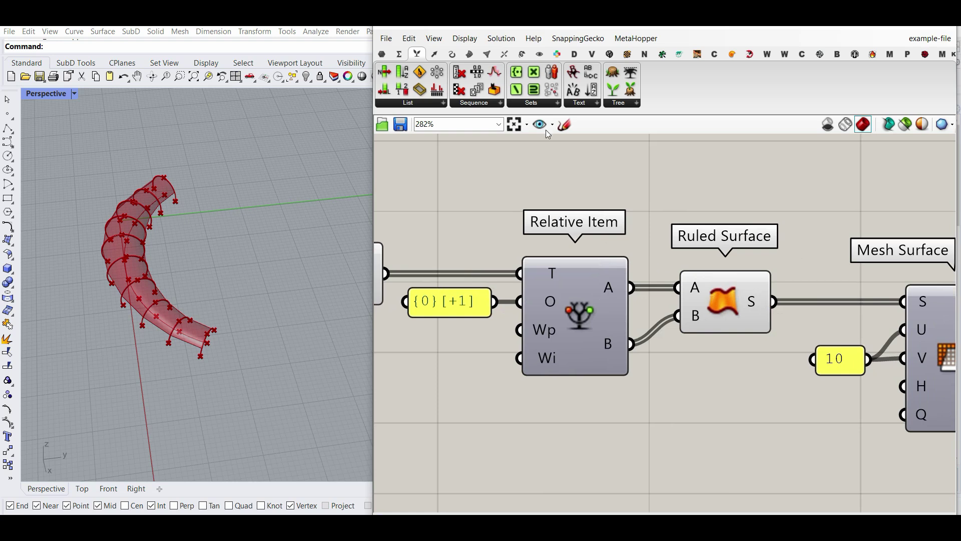
{"action": "left_click", "coordinate": [469, 53]}
{"action": "left_click_drag", "start_coordinate": [494, 90], "coordinate": [737, 197]}
{"action": "left_click_drag", "start_coordinate": [631, 287], "coordinate": [689, 184]}
{"action": "left_click_drag", "start_coordinate": [639, 301], "coordinate": [660, 299], "text": "shift"}
{"action": "left_click", "coordinate": [600, 307]}
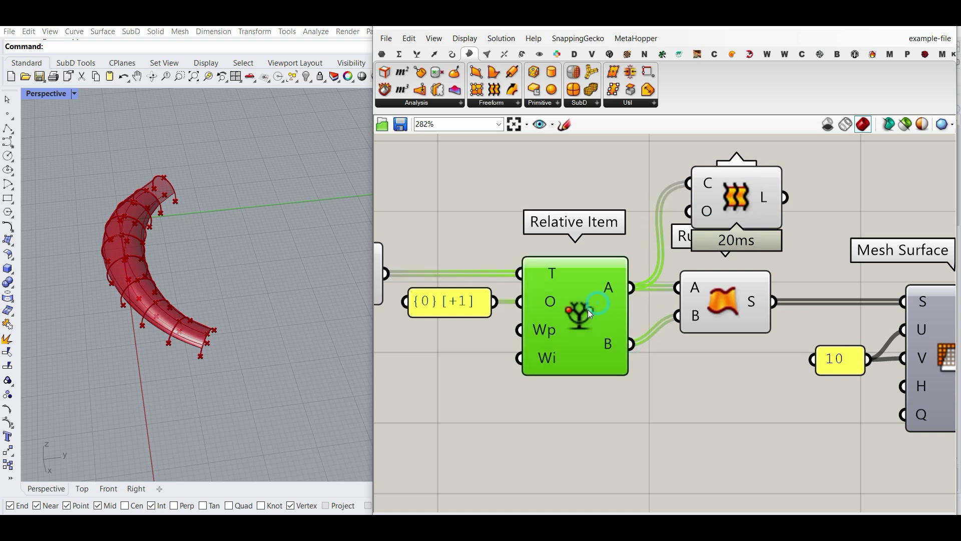
- Duplicate Relative Item above the original and graft the copy's A and B outputs
{"action": "left_click_drag", "start_coordinate": [584, 309], "coordinate": [575, 192], "text": "alt"}
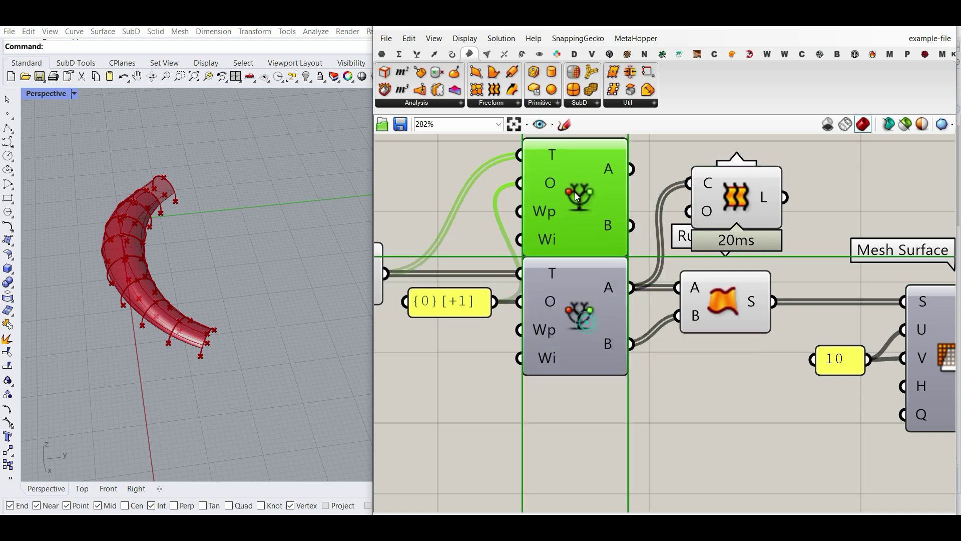
{"action": "right_click", "coordinate": [614, 172]}
{"action": "left_click", "coordinate": [636, 232]}
{"action": "right_click", "coordinate": [615, 226]}
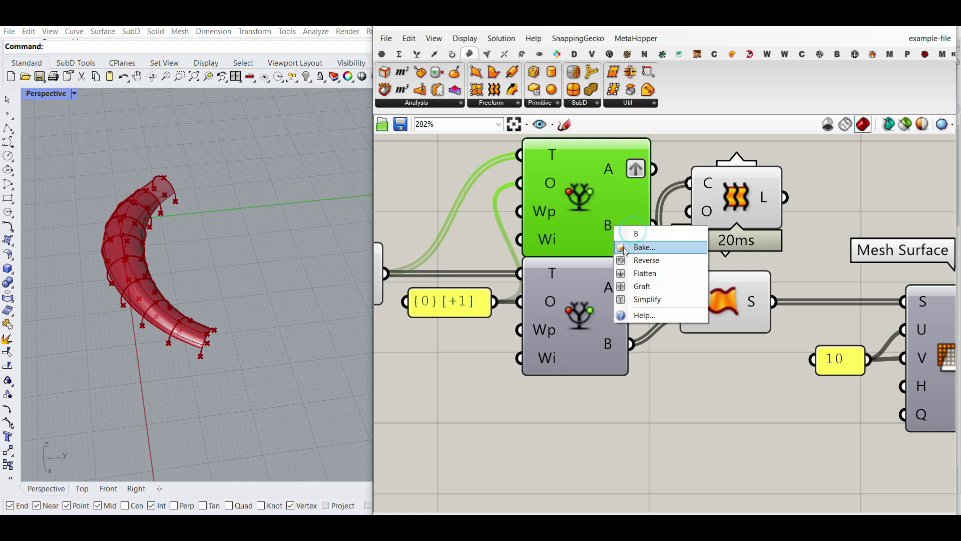
{"action": "left_click", "coordinate": [646, 285]}
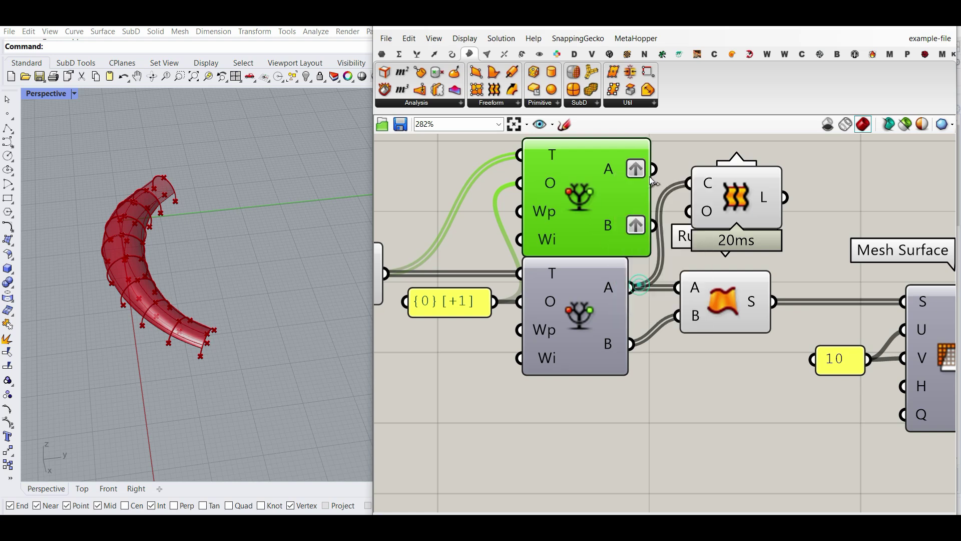
- Connect the grafted A and B outputs to the Loft's curve input and bake the lofted surfaces
{"action": "left_click", "coordinate": [706, 185]}
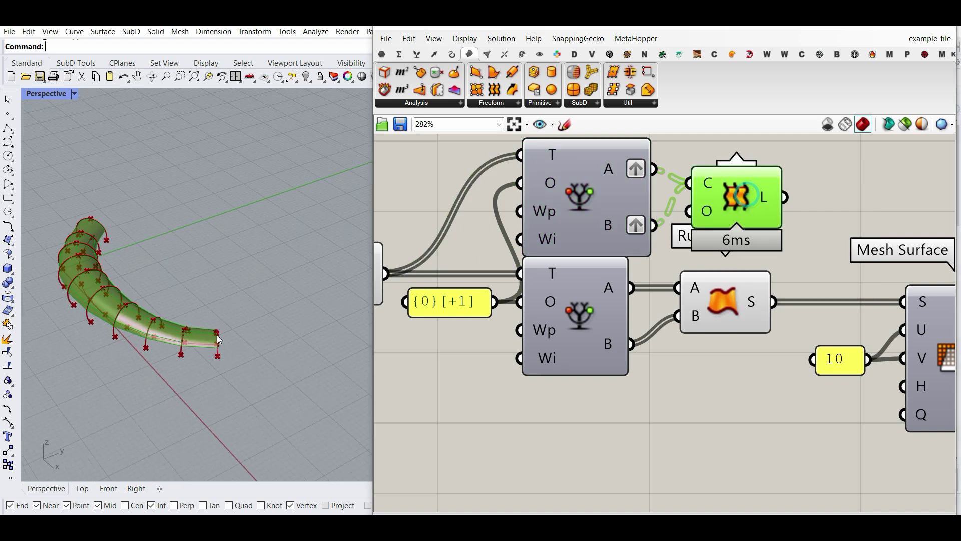
{"action": "right_click", "coordinate": [785, 207]}
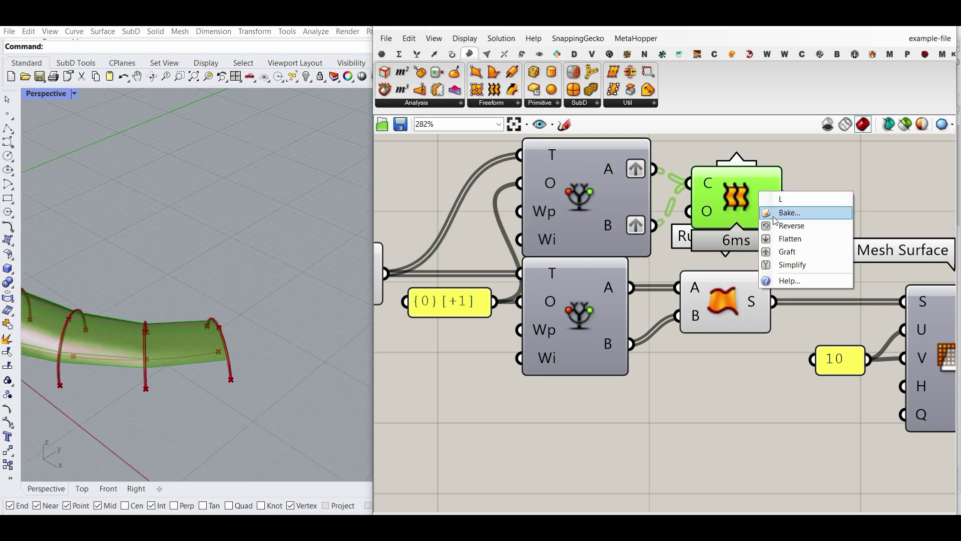
{"action": "left_click", "coordinate": [801, 212]}
{"action": "left_click", "coordinate": [783, 326]}
{"action": "scroll", "coordinate": [272, 361], "scroll_direction": "down", "scroll_amount": 3}
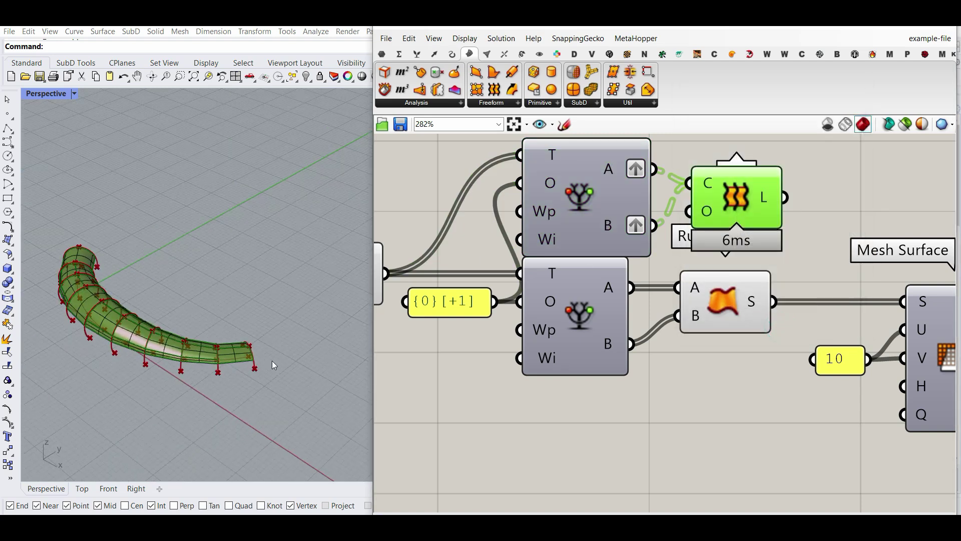
- Set the Perspective viewport to the Shaded display mode
{"action": "scroll", "coordinate": [225, 356], "scroll_direction": "up", "scroll_amount": 5}
{"action": "left_click", "coordinate": [53, 98]}
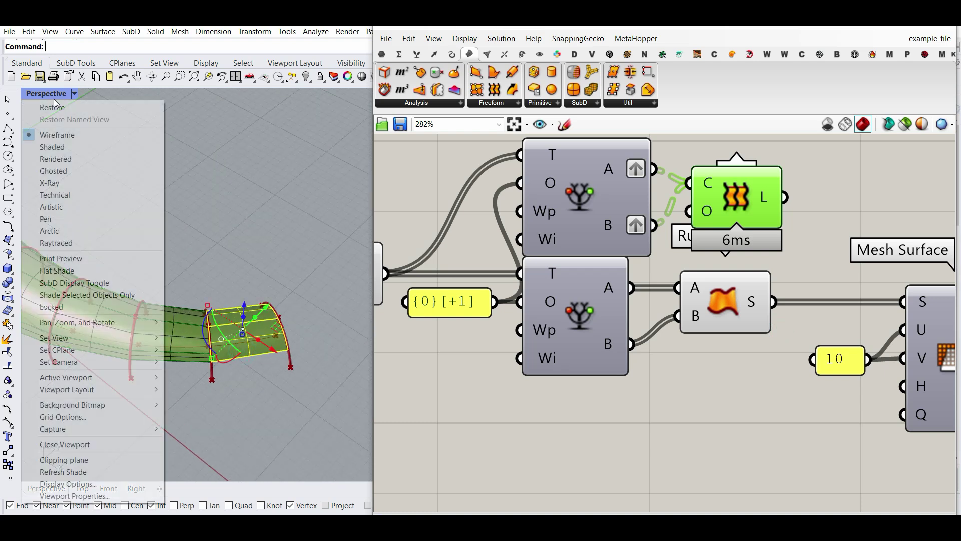
{"action": "left_click", "coordinate": [69, 149]}
- Move the two baked loft panels at the corridor's near end away from the tunnel
{"action": "left_click_drag", "start_coordinate": [223, 300], "coordinate": [290, 264]}
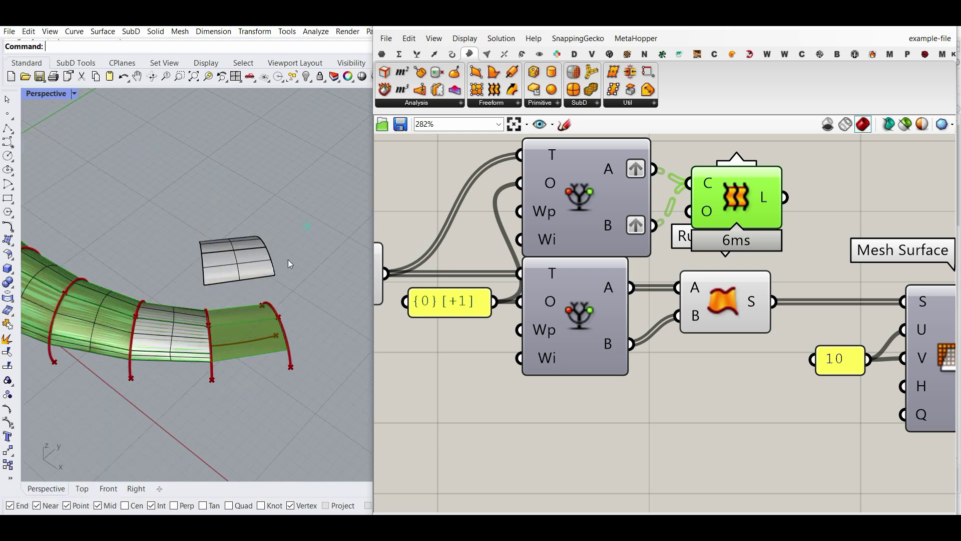
{"action": "left_click_drag", "start_coordinate": [188, 334], "coordinate": [186, 256]}
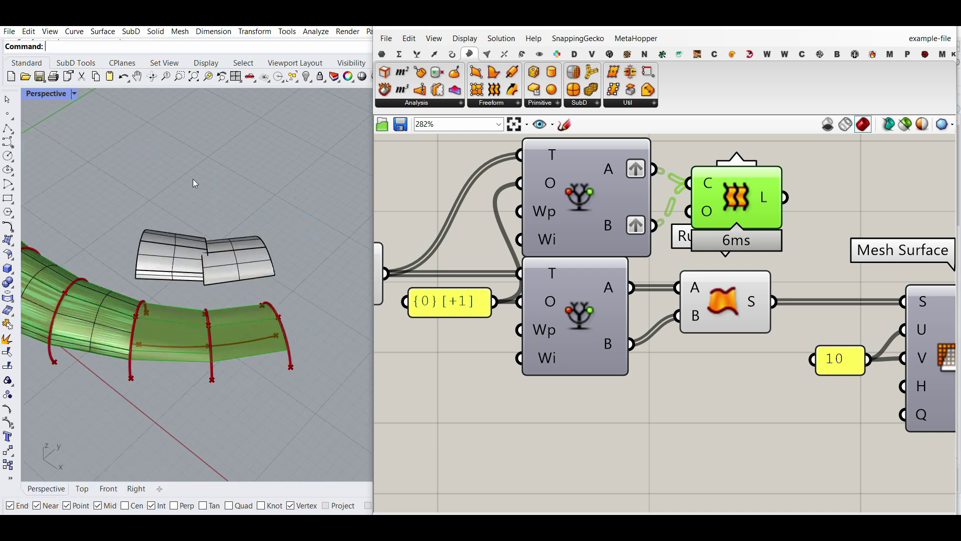
- Bake the Ruled Surface output and move its two end panels to the other side of the corridor for comparison
{"action": "right_click", "coordinate": [760, 302]}
{"action": "left_click", "coordinate": [785, 318]}
{"action": "left_click", "coordinate": [789, 433]}
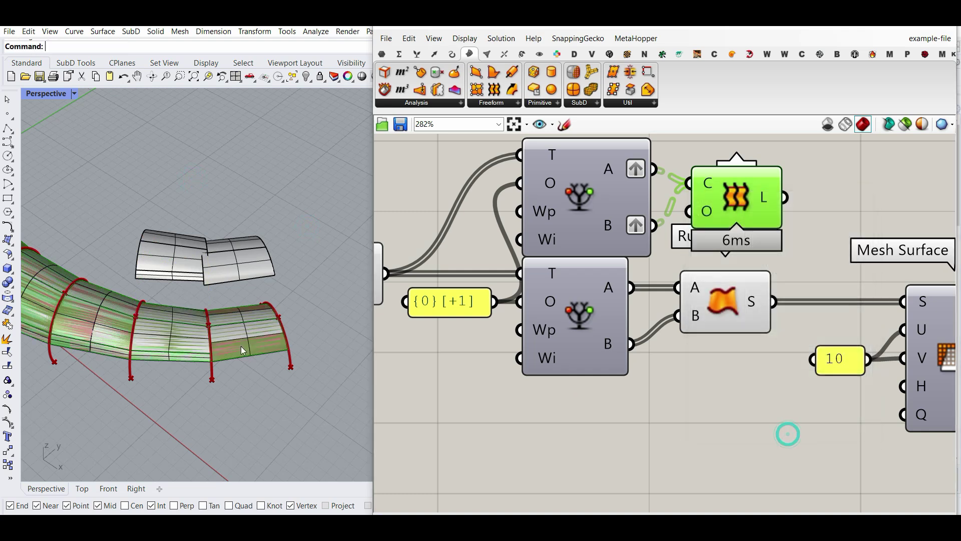
{"action": "left_click_drag", "start_coordinate": [167, 355], "coordinate": [186, 442]}
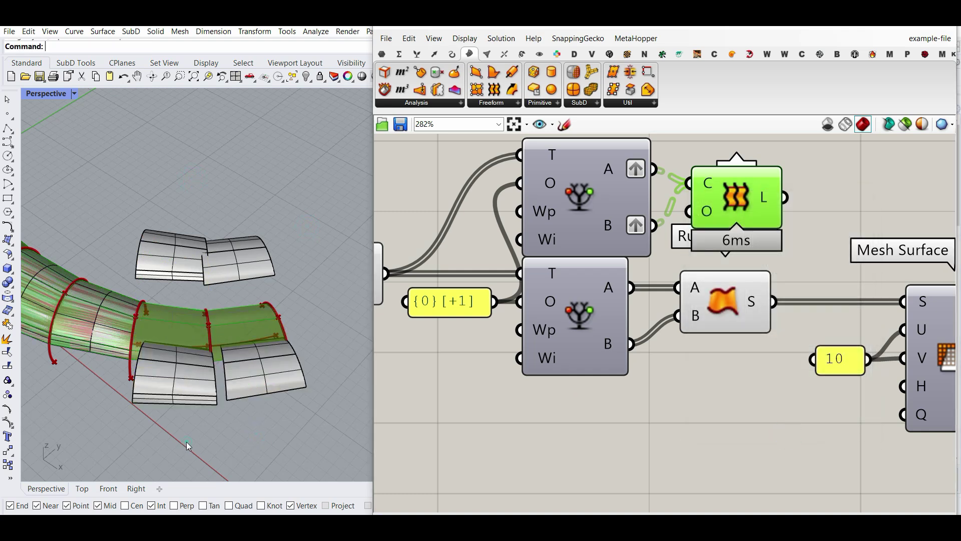
- Undo the panel moves and the baking of the loft and ruled surfaces
{"action": "key", "text": "ctrl+z"}
{"action": "key", "text": "ctrl+z"}
{"action": "key", "text": "ctrl+z"}
{"action": "key", "text": "ctrl+z"}
{"action": "key", "text": "ctrl+z"}
{"action": "key", "text": "ctrl+z"}
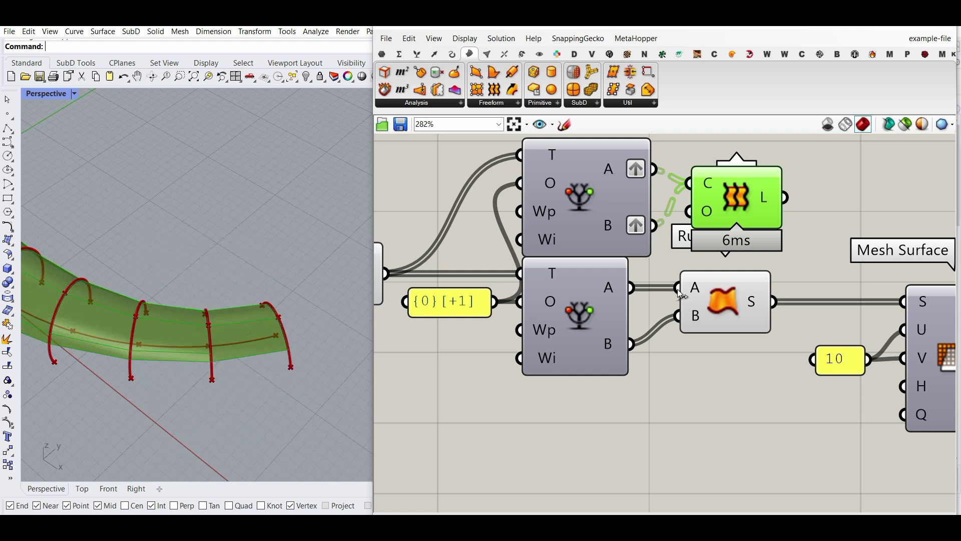
- Delete the Loft component and the duplicated Relative Item
{"action": "left_click", "coordinate": [737, 214]}
{"action": "key", "text": "Delete"}
{"action": "left_click", "coordinate": [586, 216]}
{"action": "key", "text": "Delete"}
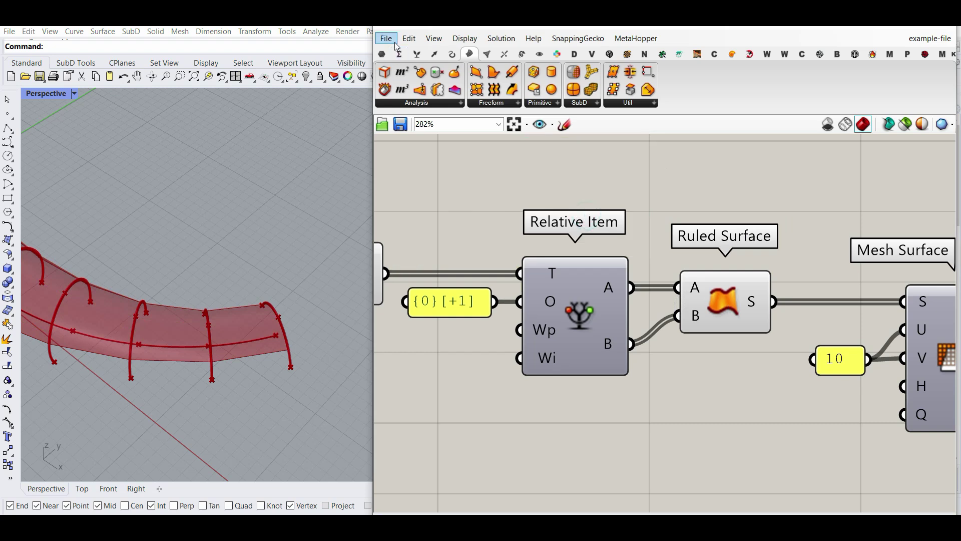
- Find Ruled Surface among the freeform surface components and examine the ruled surfaces between the corridor's arches
{"action": "left_click", "coordinate": [498, 102]}
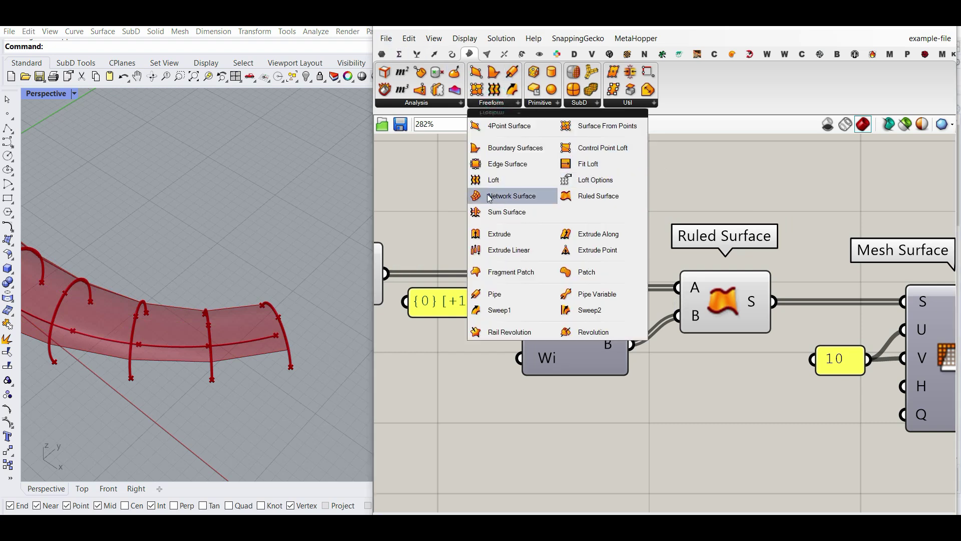
{"action": "left_click", "coordinate": [745, 198]}
{"action": "scroll", "coordinate": [271, 321], "scroll_direction": "down", "scroll_amount": 6}
{"action": "mouse_move", "coordinate": [273, 318]}
{"action": "right_mouse_down"}
{"action": "mouse_move", "coordinate": [228, 330]}
{"action": "mouse_move", "coordinate": [272, 313]}
{"action": "right_mouse_up"}
{"action": "scroll", "coordinate": [223, 317], "scroll_direction": "up", "scroll_amount": 5}
{"action": "scroll", "coordinate": [277, 367], "scroll_direction": "down", "scroll_amount": 7}
{"action": "scroll", "coordinate": [203, 340], "scroll_direction": "up", "scroll_amount": 6}
{"action": "right_click_drag", "start_coordinate": [131, 340], "coordinate": [272, 341]}
{"action": "scroll", "coordinate": [251, 350], "scroll_direction": "down", "scroll_amount": 7}
{"action": "scroll", "coordinate": [169, 353], "scroll_direction": "up", "scroll_amount": 7}
{"action": "scroll", "coordinate": [807, 341], "scroll_direction": "down", "scroll_amount": 8}
{"action": "scroll", "coordinate": [742, 352], "scroll_direction": "down", "scroll_amount": 3}
- Turn off the preview of the whole component block from the axis plan curve to Sub Curve
{"action": "left_click_drag", "start_coordinate": [740, 403], "coordinate": [434, 296]}
{"action": "right_click", "coordinate": [510, 229]}
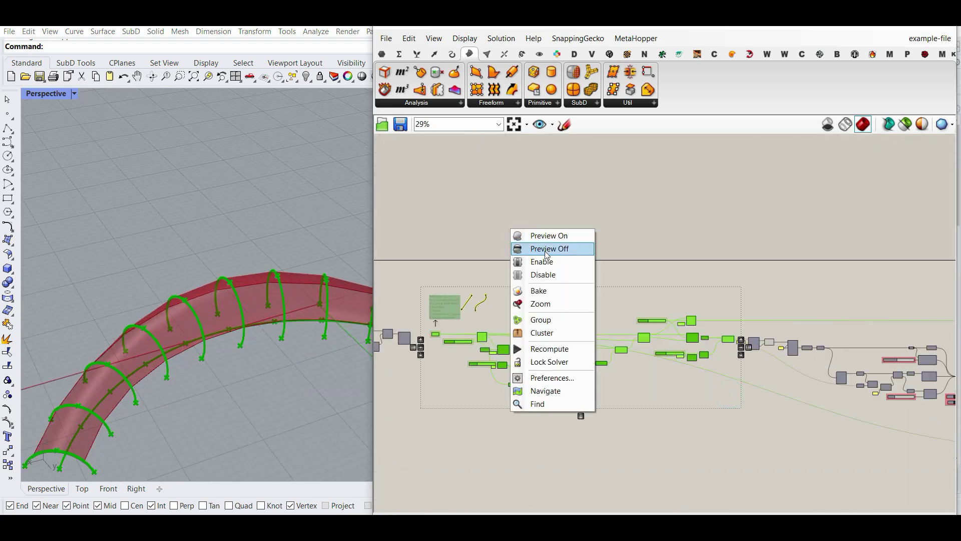
{"action": "left_click", "coordinate": [546, 250]}
- Turn the preview of the Pipe component for the arches back on
{"action": "scroll", "coordinate": [594, 281], "scroll_direction": "up", "scroll_amount": 3}
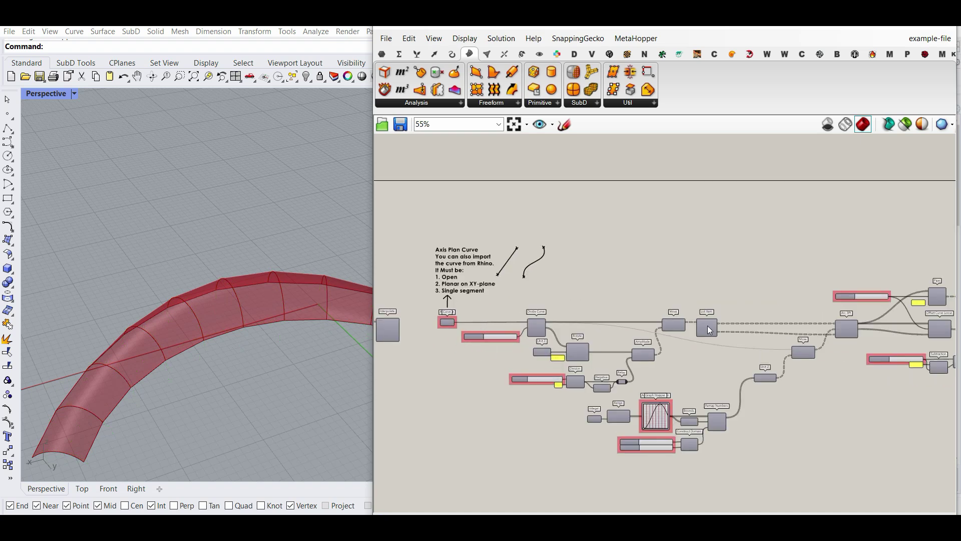
{"action": "scroll", "coordinate": [707, 330], "scroll_direction": "up", "scroll_amount": 3}
{"action": "right_click_drag", "start_coordinate": [860, 261], "coordinate": [708, 265]}
{"action": "right_click", "coordinate": [685, 266]}
{"action": "left_click", "coordinate": [714, 281]}
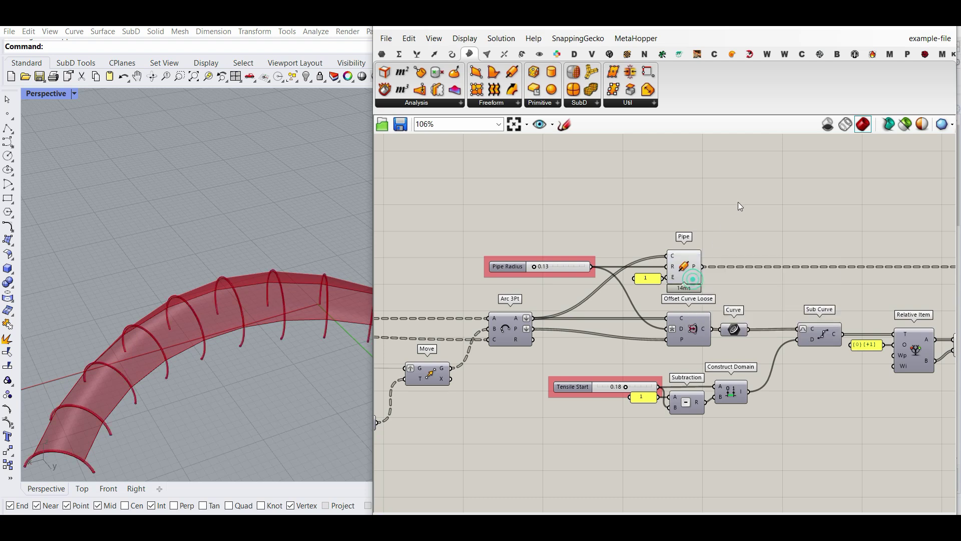
- Turn on the preview of the Custom Preview component connected to Arc Pipes
{"action": "scroll", "coordinate": [753, 228], "scroll_direction": "down", "scroll_amount": 3}
{"action": "right_click_drag", "start_coordinate": [954, 254], "coordinate": [608, 259]}
{"action": "right_click_drag", "start_coordinate": [837, 253], "coordinate": [730, 255]}
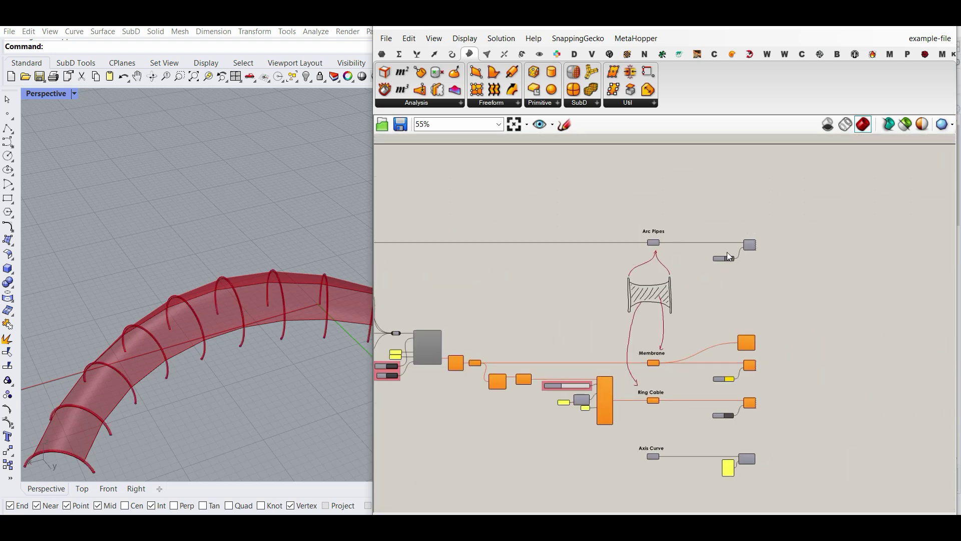
{"action": "scroll", "coordinate": [735, 253], "scroll_direction": "up", "scroll_amount": 4}
{"action": "right_click", "coordinate": [774, 228]}
{"action": "left_click", "coordinate": [801, 250]}
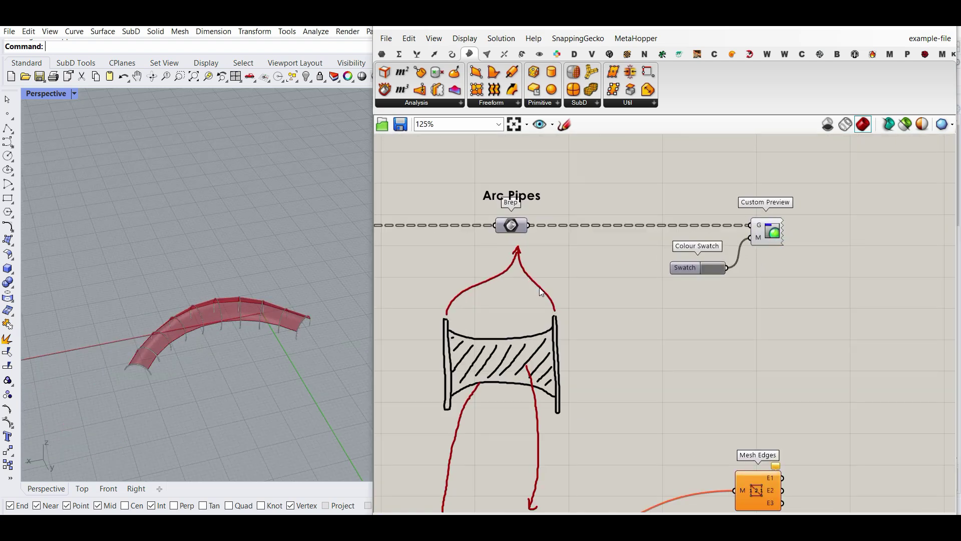
- Turn on the preview of the Mesh Surface component that follows Ruled Surface
{"action": "scroll", "coordinate": [561, 292], "scroll_direction": "down", "scroll_amount": 5}
{"action": "right_click_drag", "start_coordinate": [427, 297], "coordinate": [578, 302]}
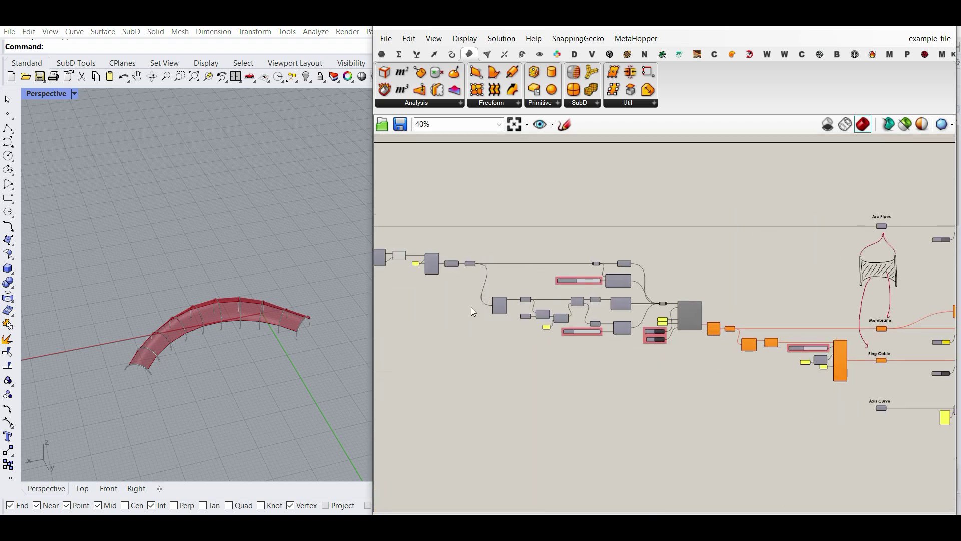
{"action": "right_click_drag", "start_coordinate": [471, 311], "coordinate": [531, 305]}
{"action": "scroll", "coordinate": [200, 335], "scroll_direction": "up", "scroll_amount": 5}
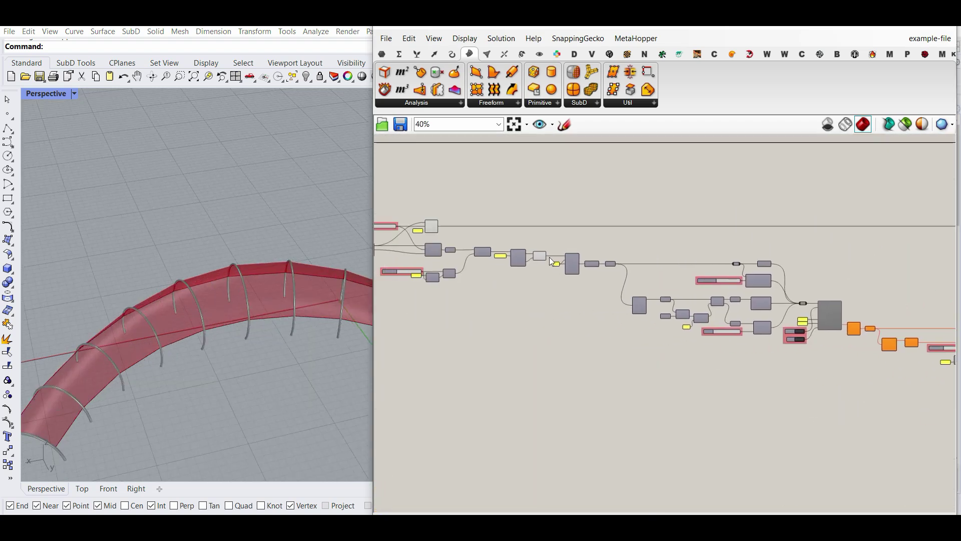
{"action": "scroll", "coordinate": [545, 254], "scroll_direction": "up", "scroll_amount": 5}
{"action": "scroll", "coordinate": [235, 365], "scroll_direction": "down", "scroll_amount": 5}
{"action": "scroll", "coordinate": [167, 374], "scroll_direction": "up", "scroll_amount": 10}
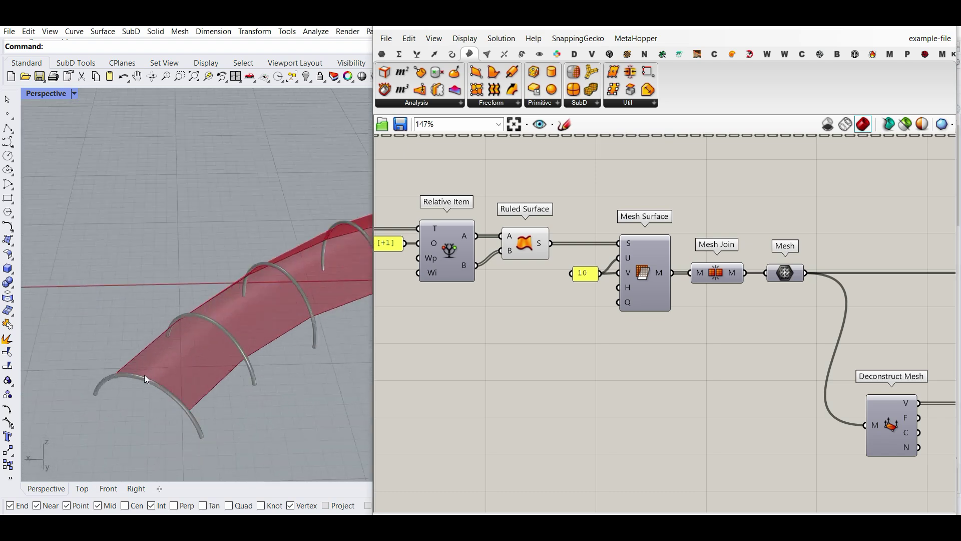
{"action": "right_click", "coordinate": [643, 286]}
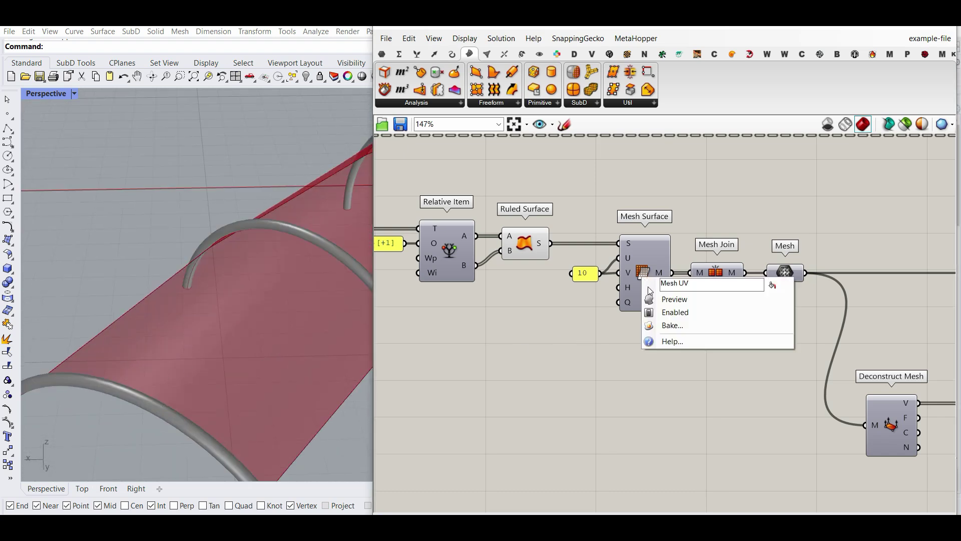
{"action": "left_click", "coordinate": [649, 294]}
- Look up Mesh Surface among the mesh utility components
{"action": "left_click", "coordinate": [487, 55]}
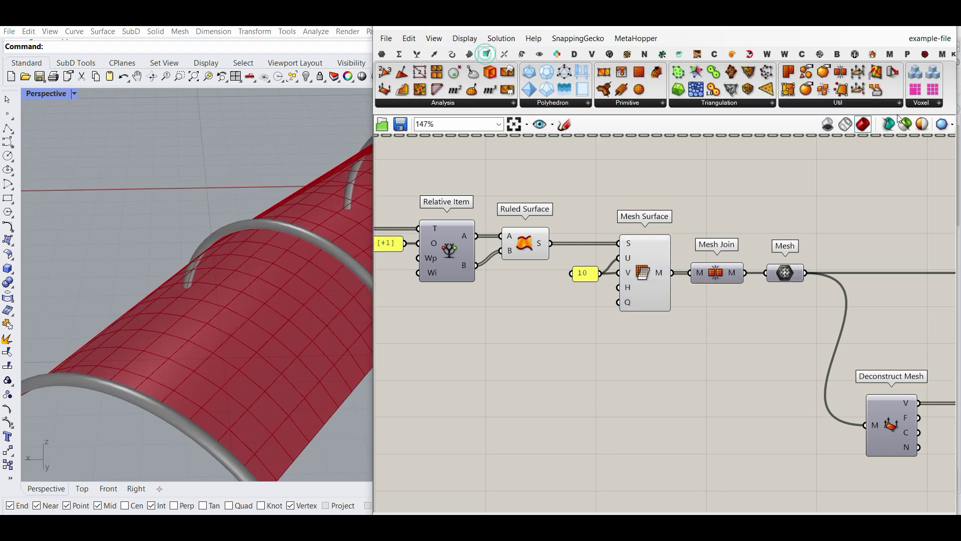
{"action": "left_click", "coordinate": [842, 102]}
- Select the Ruled Surface component to compare its surface with the mesh preview in the viewport
{"action": "right_click", "coordinate": [527, 230]}
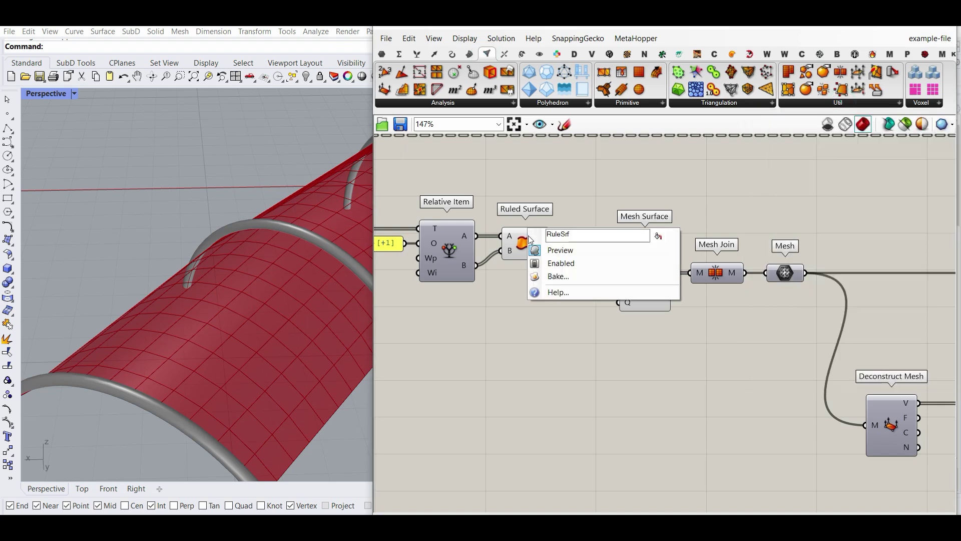
{"action": "left_click", "coordinate": [525, 247]}
{"action": "right_click_drag", "start_coordinate": [557, 341], "coordinate": [609, 325]}
{"action": "right_click_drag", "start_coordinate": [183, 369], "coordinate": [207, 290]}
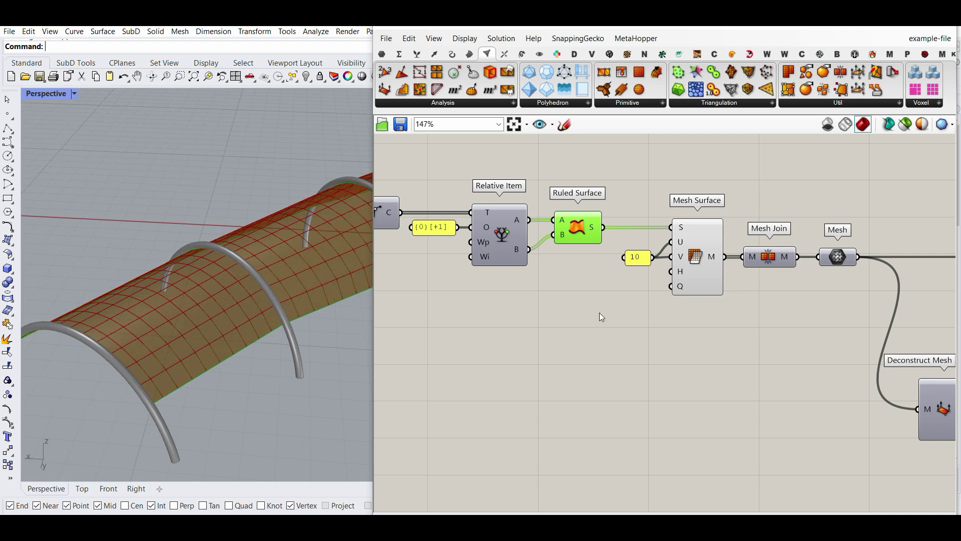
- Look up Mesh Join among the mesh utility components and bake the joined mesh from Mesh Join into Rhino
{"action": "right_click_drag", "start_coordinate": [788, 284], "coordinate": [617, 330]}
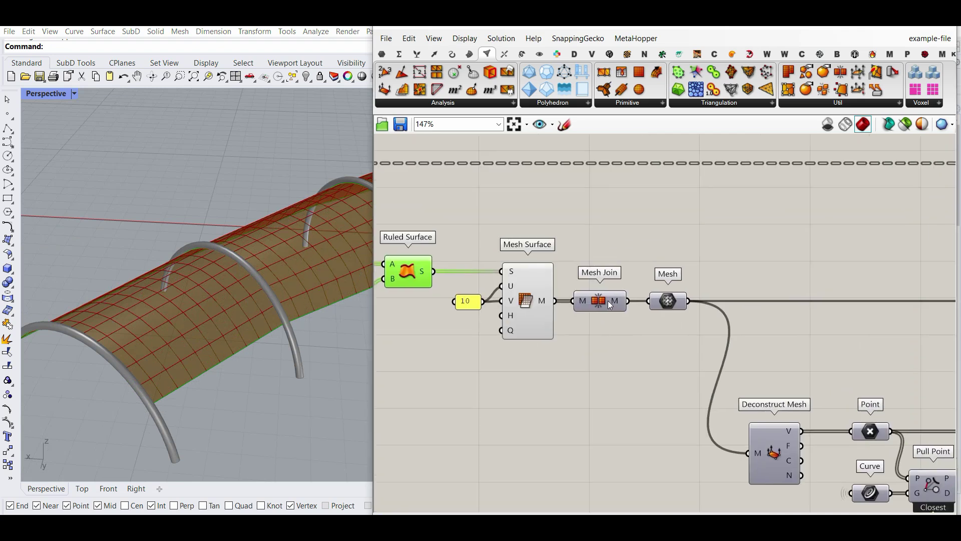
{"action": "left_click", "coordinate": [814, 104]}
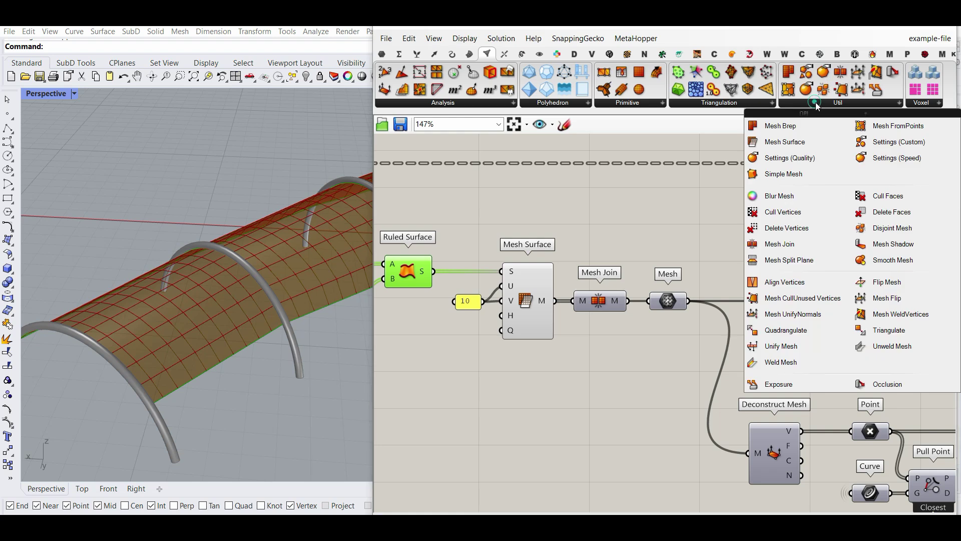
{"action": "right_click", "coordinate": [615, 300]}
{"action": "left_click", "coordinate": [646, 323]}
{"action": "left_click", "coordinate": [638, 442]}
{"action": "scroll", "coordinate": [125, 333], "scroll_direction": "down", "scroll_amount": 3}
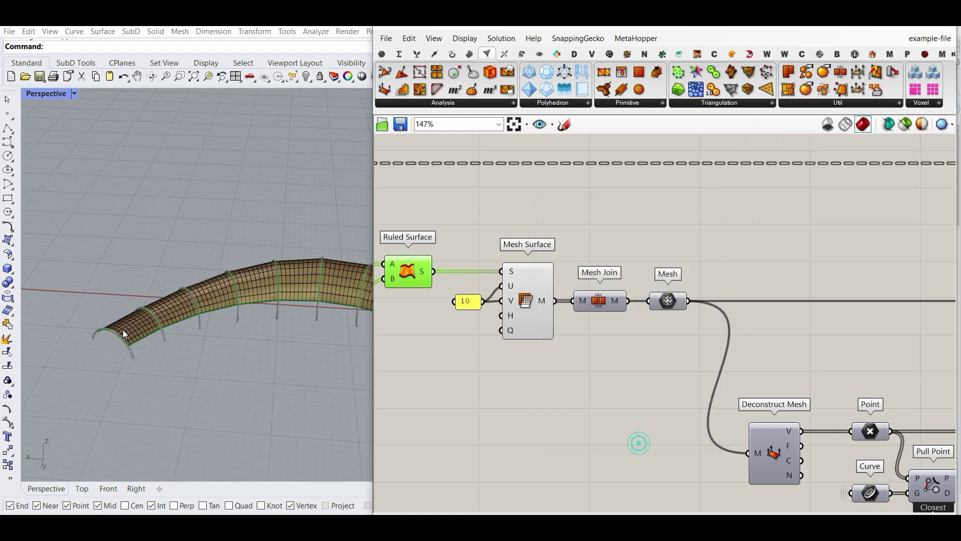
- Move the baked mesh clear of the corridor preview and inspect it as a separate object
{"action": "scroll", "coordinate": [125, 330], "scroll_direction": "down", "scroll_amount": 6}
{"action": "left_click_drag", "start_coordinate": [143, 332], "coordinate": [160, 392]}
{"action": "left_click", "coordinate": [204, 444]}
{"action": "scroll", "coordinate": [196, 381], "scroll_direction": "up", "scroll_amount": 6}
{"action": "scroll", "coordinate": [200, 355], "scroll_direction": "up", "scroll_amount": 4}
{"action": "scroll", "coordinate": [201, 353], "scroll_direction": "down", "scroll_amount": 6}
{"action": "right_click_drag", "start_coordinate": [201, 352], "coordinate": [213, 374]}
{"action": "scroll", "coordinate": [155, 383], "scroll_direction": "up", "scroll_amount": 6}
- Delete the baked mesh from the Rhino viewport
{"action": "left_click", "coordinate": [241, 333]}
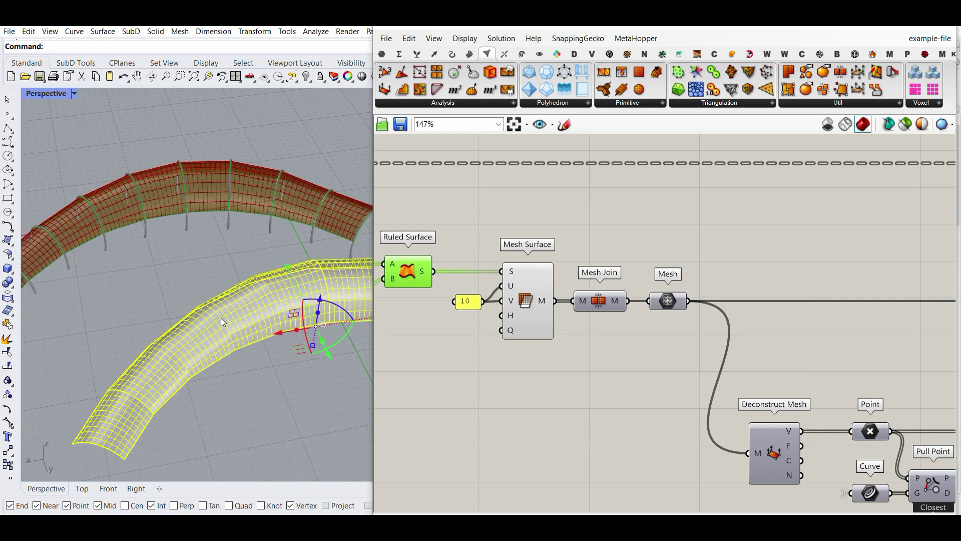
{"action": "key", "text": "Delete"}
{"action": "scroll", "coordinate": [148, 274], "scroll_direction": "up", "scroll_amount": 2}
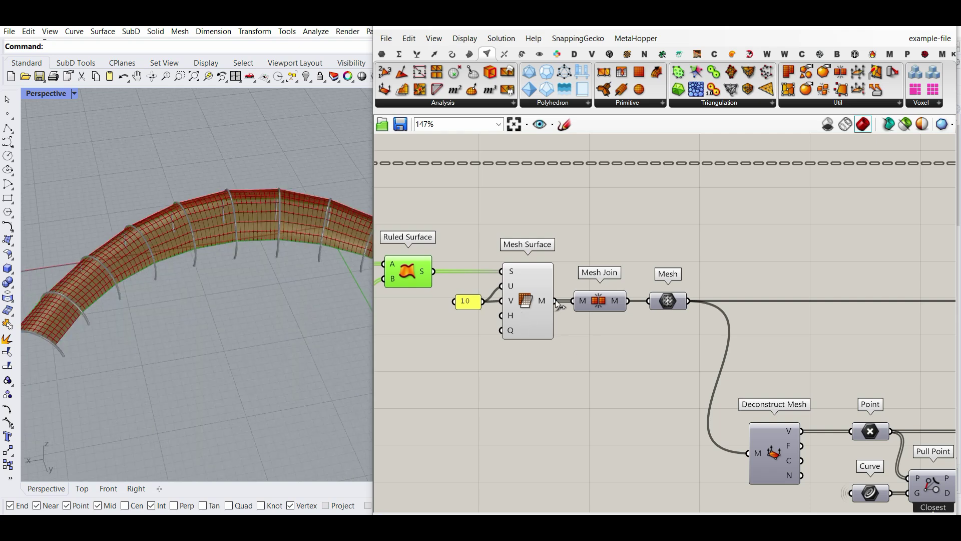
- Turn off the preview of the Mesh Surface component
{"action": "right_click", "coordinate": [520, 296]}
{"action": "left_click", "coordinate": [541, 313]}
{"action": "scroll", "coordinate": [508, 298], "scroll_direction": "down", "scroll_amount": 3}
- Look up BouncySolver among the main Kangaroo solver components
{"action": "right_click_drag", "start_coordinate": [813, 307], "coordinate": [576, 282]}
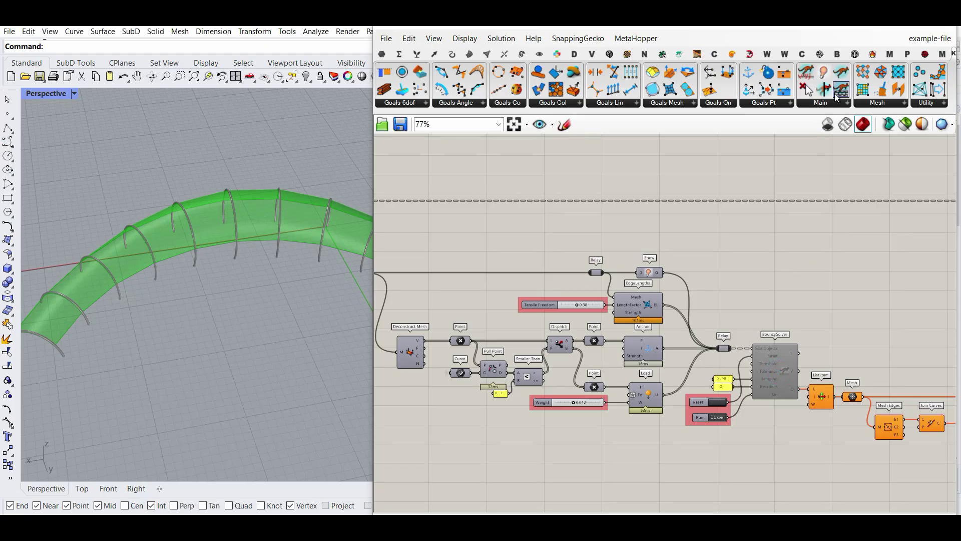
{"action": "left_click", "coordinate": [828, 102]}
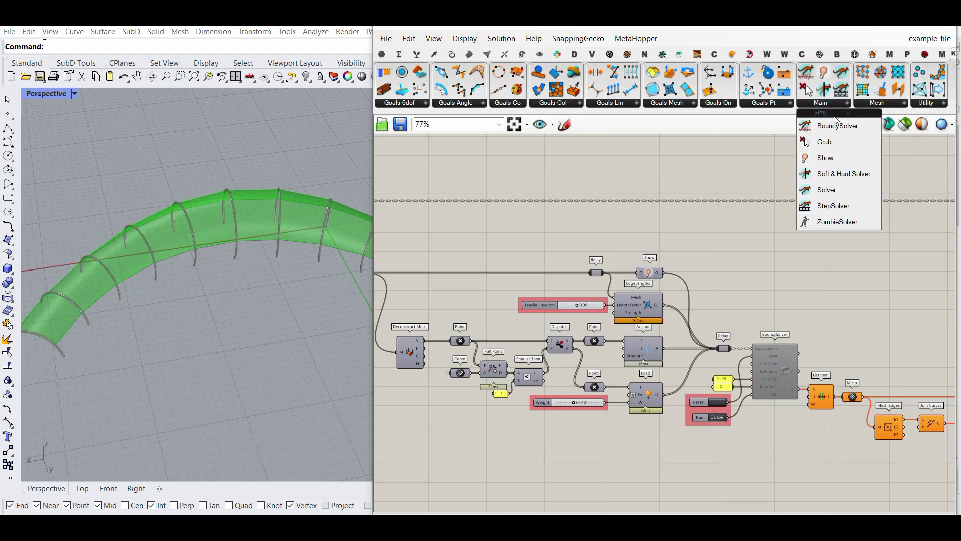
{"action": "right_click_drag", "start_coordinate": [824, 396], "coordinate": [728, 336]}
- Enable the BouncySolver component and turn on the preview of the List Item component after it
{"action": "scroll", "coordinate": [803, 353], "scroll_direction": "up", "scroll_amount": 2}
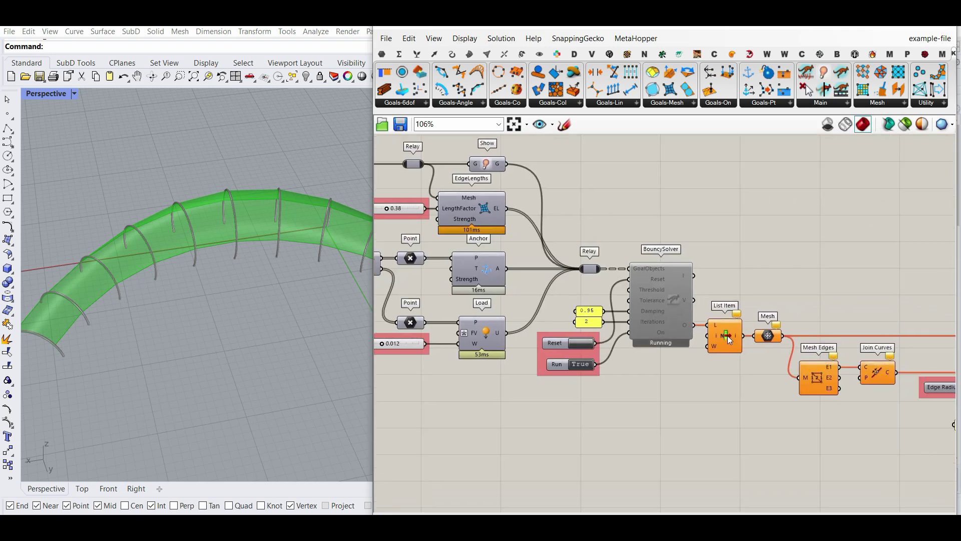
{"action": "right_click", "coordinate": [675, 308]}
{"action": "right_click", "coordinate": [771, 339]}
{"action": "right_click", "coordinate": [726, 331]}
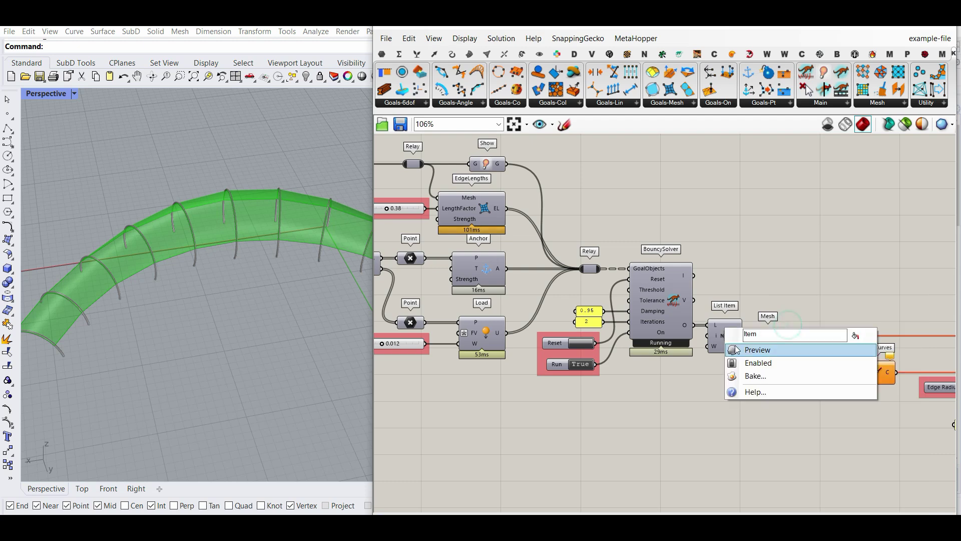
{"action": "left_click", "coordinate": [736, 350]}
- Inspect the relaxed mesh against the ruled surface and turn off the preview of the Ruled Surface component
{"action": "right_click_drag", "start_coordinate": [501, 410], "coordinate": [699, 410]}
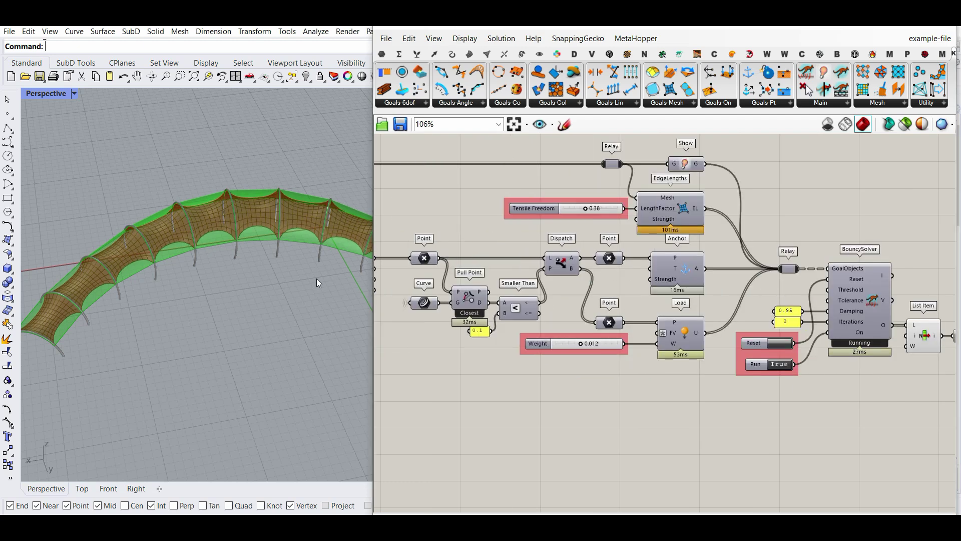
{"action": "scroll", "coordinate": [131, 311], "scroll_direction": "up", "scroll_amount": 10}
{"action": "scroll", "coordinate": [610, 313], "scroll_direction": "down", "scroll_amount": 3}
{"action": "right_click_drag", "start_coordinate": [609, 313], "coordinate": [852, 370]}
{"action": "scroll", "coordinate": [526, 287], "scroll_direction": "up", "scroll_amount": 3}
{"action": "right_click", "coordinate": [543, 271]}
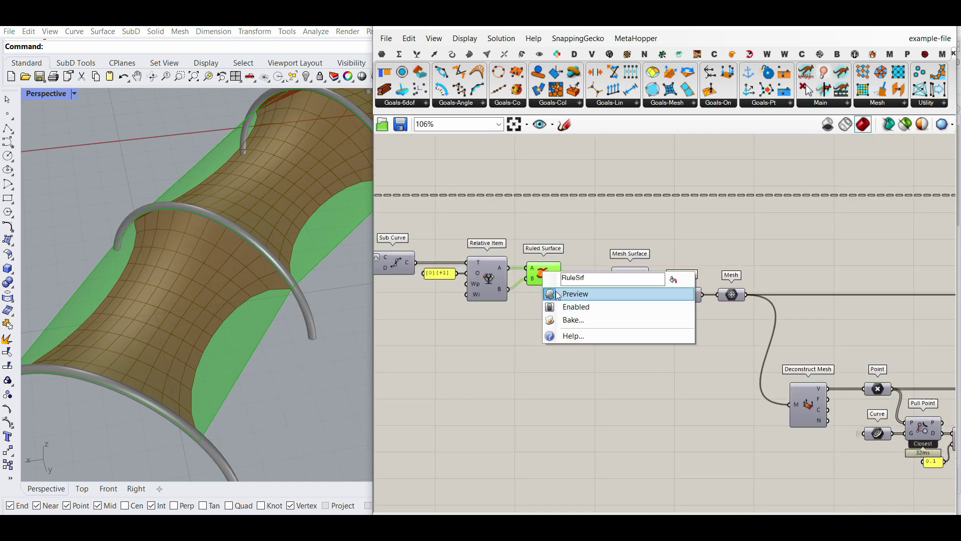
{"action": "left_click", "coordinate": [557, 295]}
- Examine the Show and EdgeLengths goals feeding BouncySolver and look up EdgeLengths among the Kangaroo mesh goals
{"action": "right_click_drag", "start_coordinate": [725, 319], "coordinate": [515, 325]}
{"action": "scroll", "coordinate": [520, 324], "scroll_direction": "down", "scroll_amount": 1}
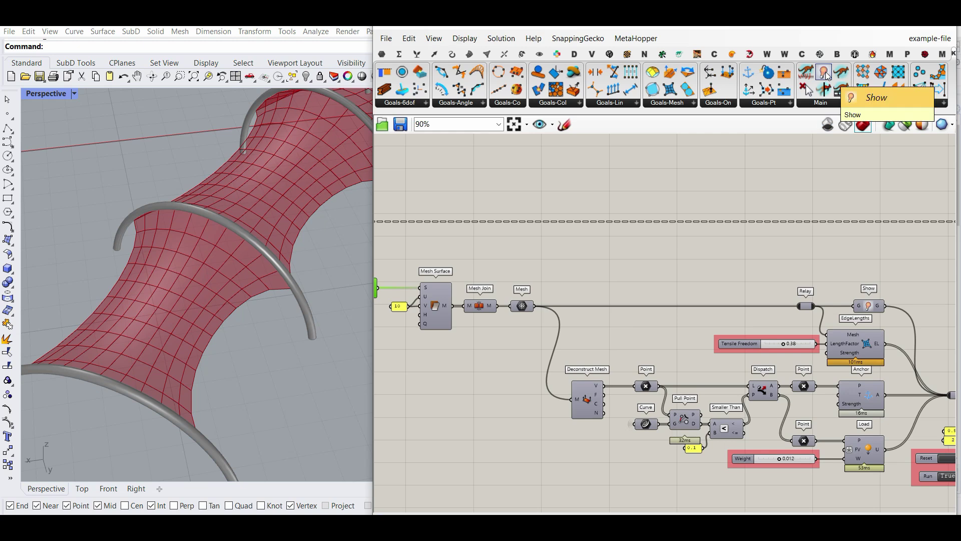
{"action": "scroll", "coordinate": [599, 316], "scroll_direction": "up", "scroll_amount": 4}
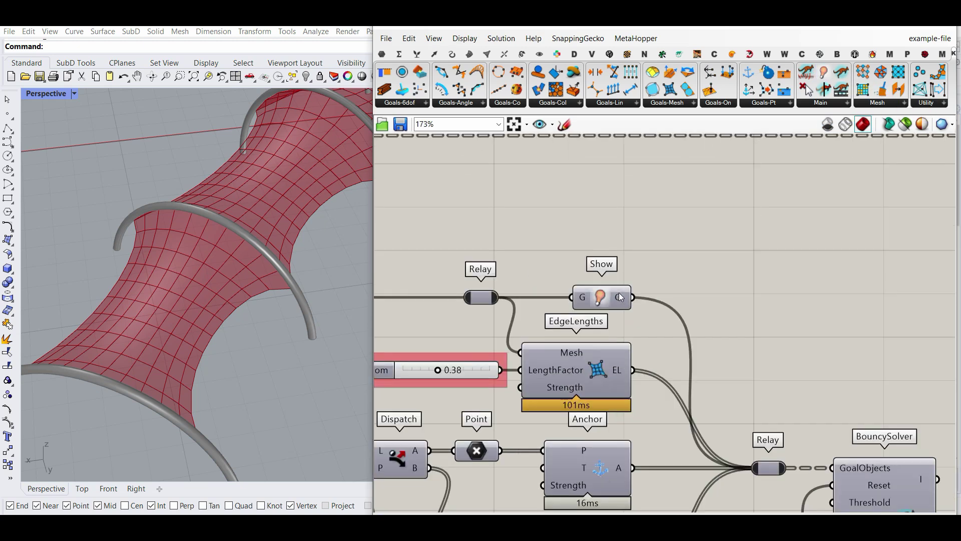
{"action": "right_click_drag", "start_coordinate": [819, 480], "coordinate": [742, 378]}
{"action": "right_click_drag", "start_coordinate": [497, 288], "coordinate": [819, 356]}
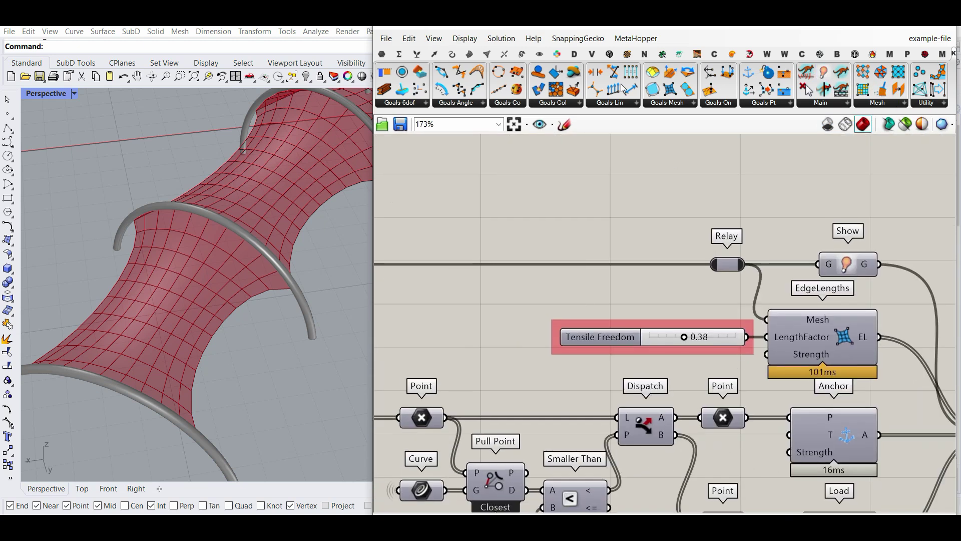
{"action": "left_click", "coordinate": [667, 108]}
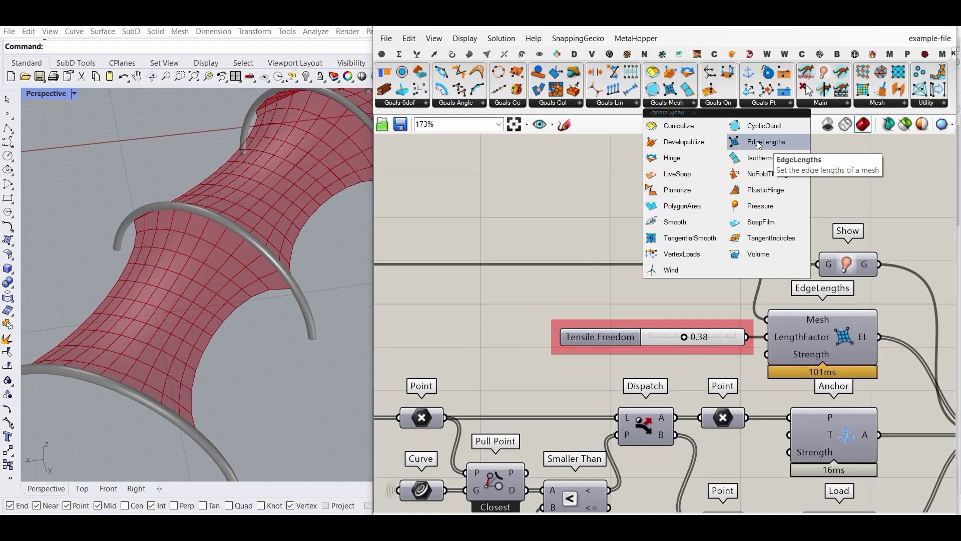
- Set the Tensile Freedom slider to 0.00 and inspect the membrane edges between the arches
{"action": "right_click_drag", "start_coordinate": [103, 339], "coordinate": [300, 317]}
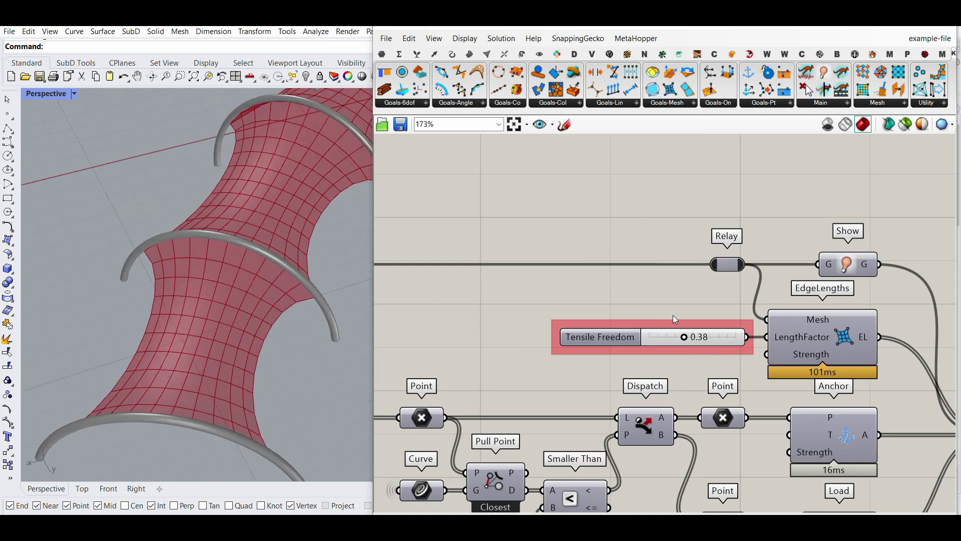
{"action": "right_click_drag", "start_coordinate": [739, 336], "coordinate": [678, 338]}
{"action": "scroll", "coordinate": [709, 348], "scroll_direction": "up", "scroll_amount": 2}
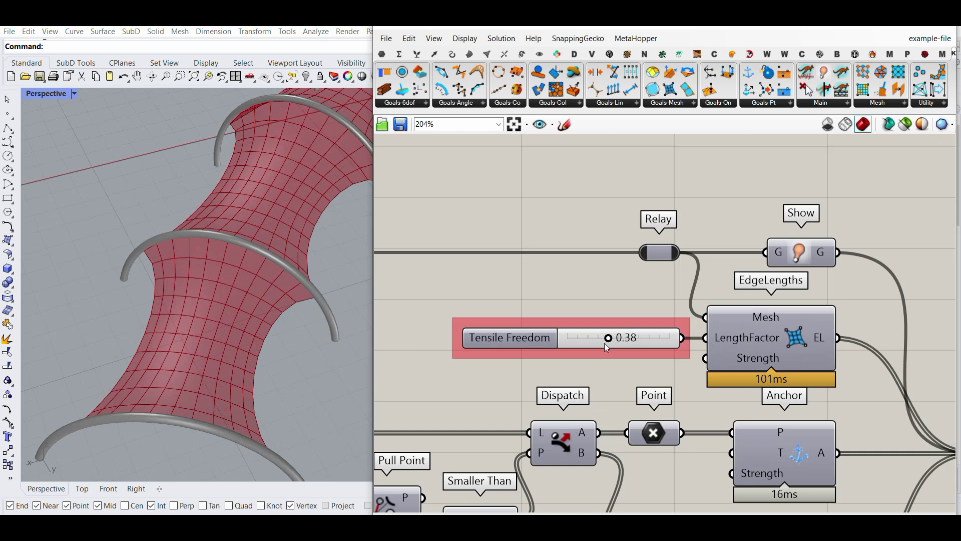
{"action": "left_click_drag", "start_coordinate": [610, 339], "coordinate": [560, 343]}
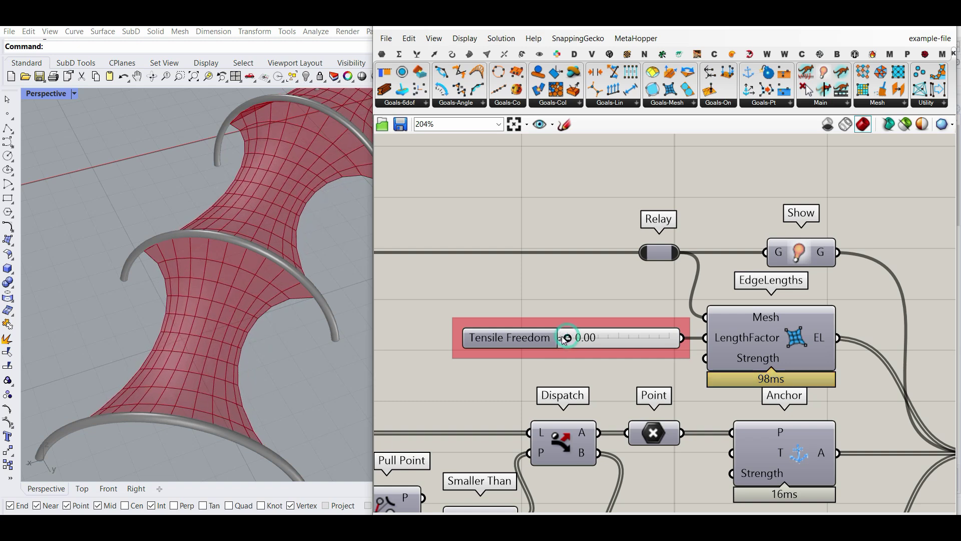
{"action": "scroll", "coordinate": [239, 338], "scroll_direction": "up", "scroll_amount": 5}
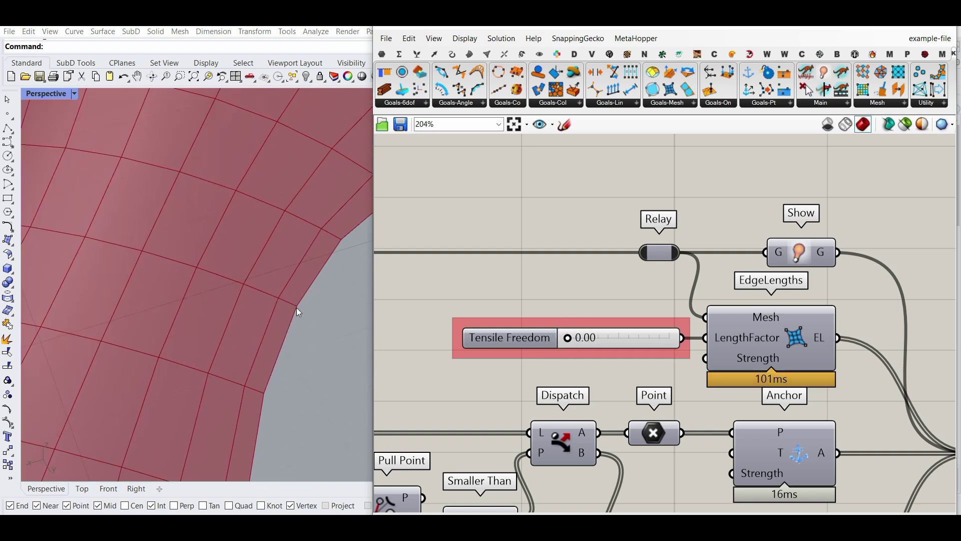
{"action": "scroll", "coordinate": [280, 333], "scroll_direction": "down", "scroll_amount": 5}
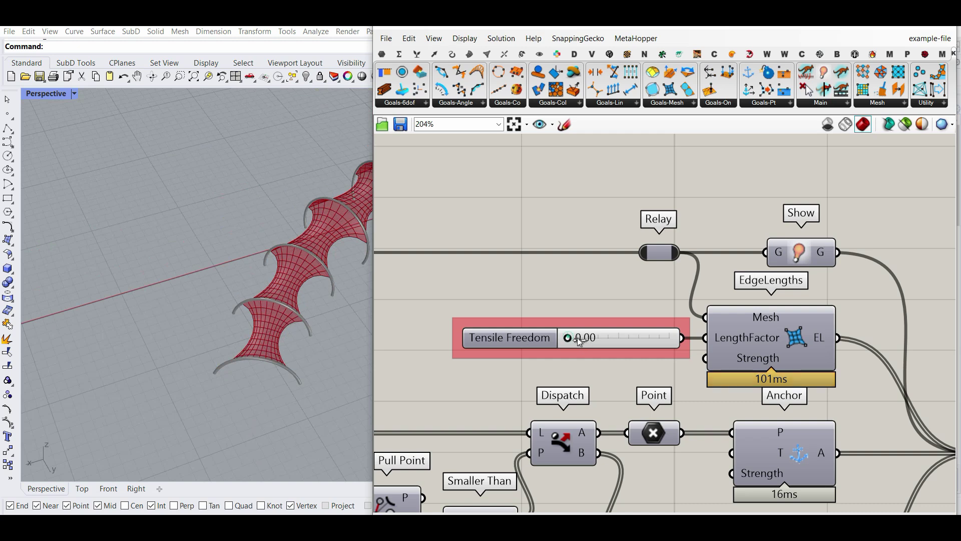
- Set the Tensile Freedom slider to 0.46 and view the resulting membrane
{"action": "mouse_move", "coordinate": [633, 342]}
{"action": "left_mouse_down"}
{"action": "mouse_move", "coordinate": [645, 341]}
{"action": "mouse_move", "coordinate": [618, 341]}
{"action": "left_mouse_up"}
{"action": "right_click_drag", "start_coordinate": [180, 330], "coordinate": [161, 343]}
{"action": "scroll", "coordinate": [160, 343], "scroll_direction": "up", "scroll_amount": 3}
- Reset the BouncySolver simulation
{"action": "right_click_drag", "start_coordinate": [943, 384], "coordinate": [608, 317]}
{"action": "right_click_drag", "start_coordinate": [745, 488], "coordinate": [705, 343]}
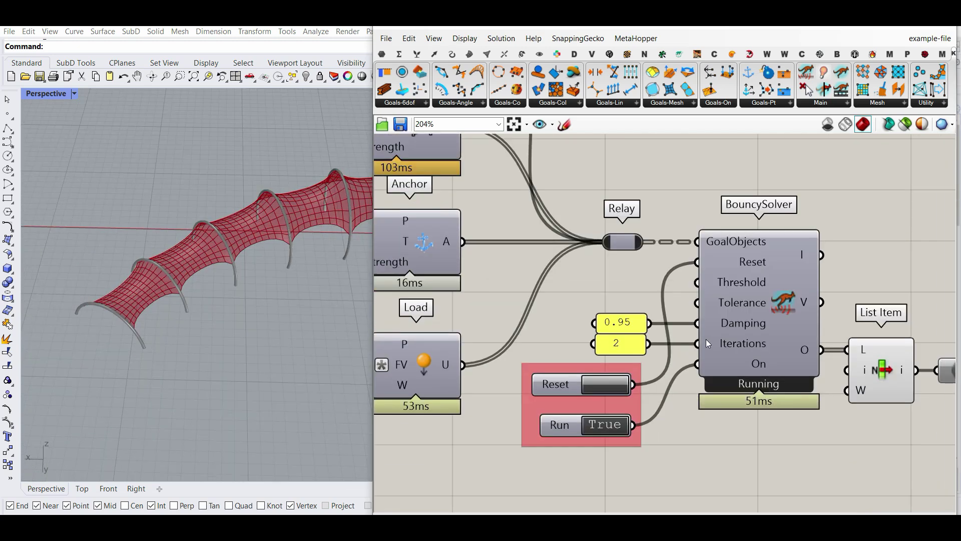
{"action": "left_click", "coordinate": [611, 384]}
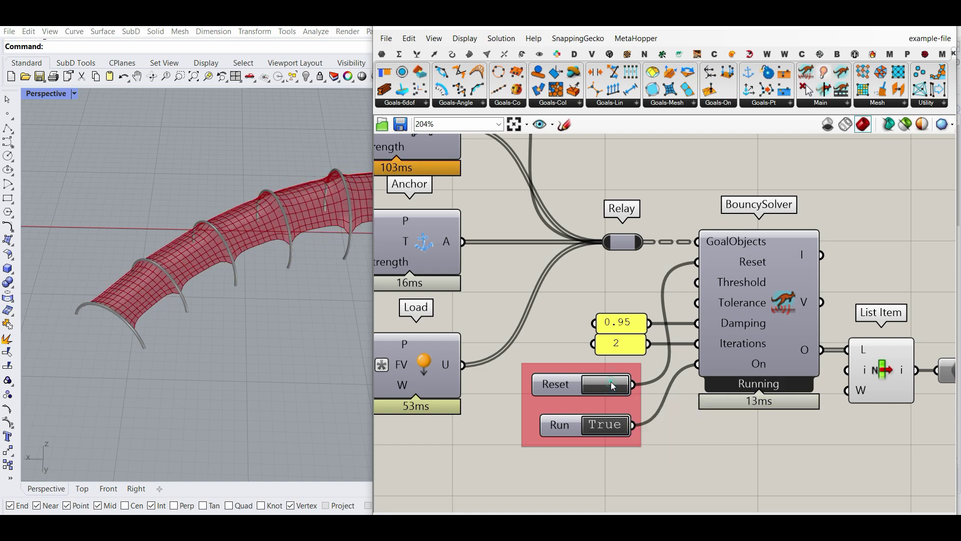
- Look up the Anchor goal among the Kangaroo point goals
{"action": "right_click_drag", "start_coordinate": [446, 295], "coordinate": [689, 301]}
{"action": "right_click_drag", "start_coordinate": [434, 252], "coordinate": [614, 366]}
{"action": "scroll", "coordinate": [670, 353], "scroll_direction": "down", "scroll_amount": 3}
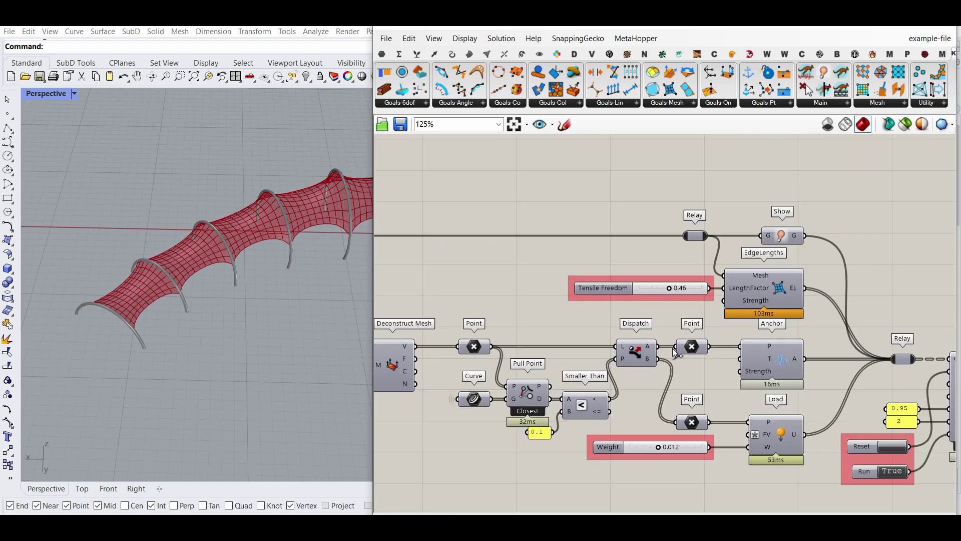
{"action": "left_click", "coordinate": [778, 107]}
- Preview the points feeding the Anchor goal and inspect them along the arches
{"action": "right_click_drag", "start_coordinate": [711, 350], "coordinate": [719, 327]}
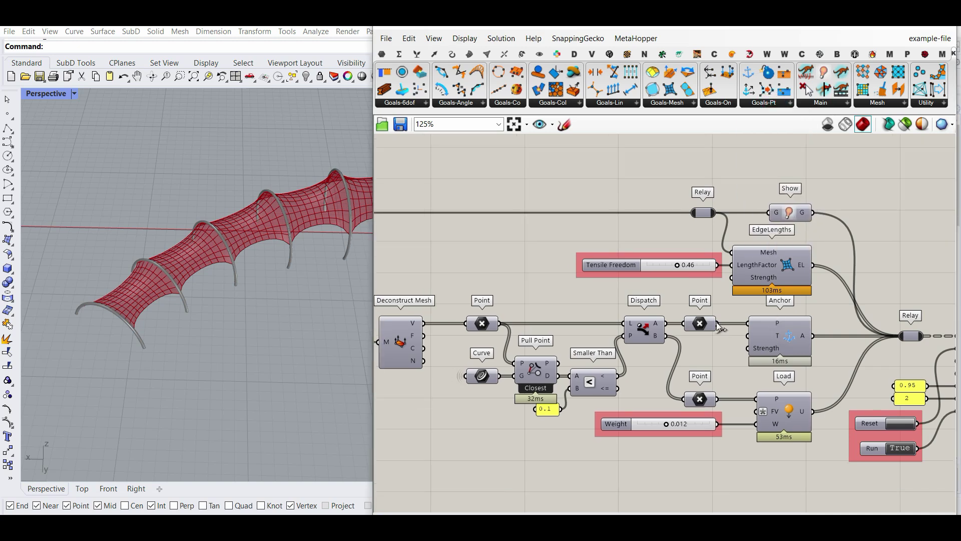
{"action": "right_click", "coordinate": [701, 323]}
{"action": "left_click", "coordinate": [736, 296]}
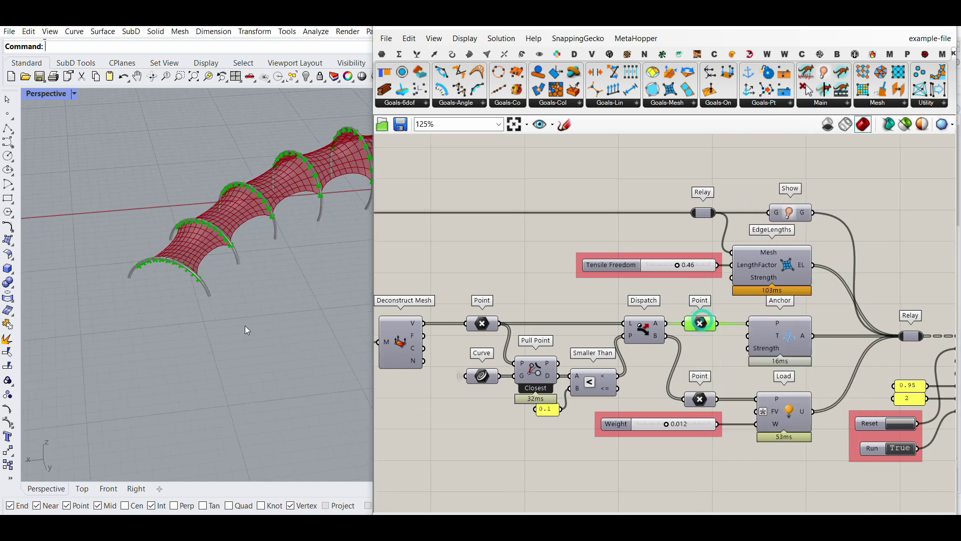
{"action": "scroll", "coordinate": [165, 259], "scroll_direction": "up", "scroll_amount": 5}
{"action": "scroll", "coordinate": [308, 253], "scroll_direction": "down", "scroll_amount": 3}
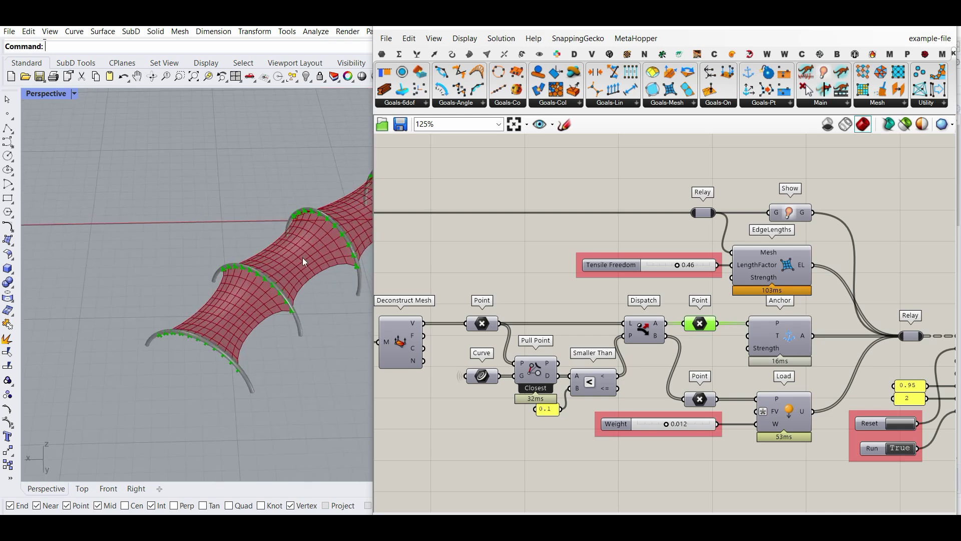
{"action": "scroll", "coordinate": [138, 280], "scroll_direction": "up", "scroll_amount": 6}
- Look up Deconstruct Mesh among the mesh analysis components
{"action": "right_click_drag", "start_coordinate": [438, 348], "coordinate": [608, 331]}
{"action": "scroll", "coordinate": [601, 319], "scroll_direction": "up", "scroll_amount": 2}
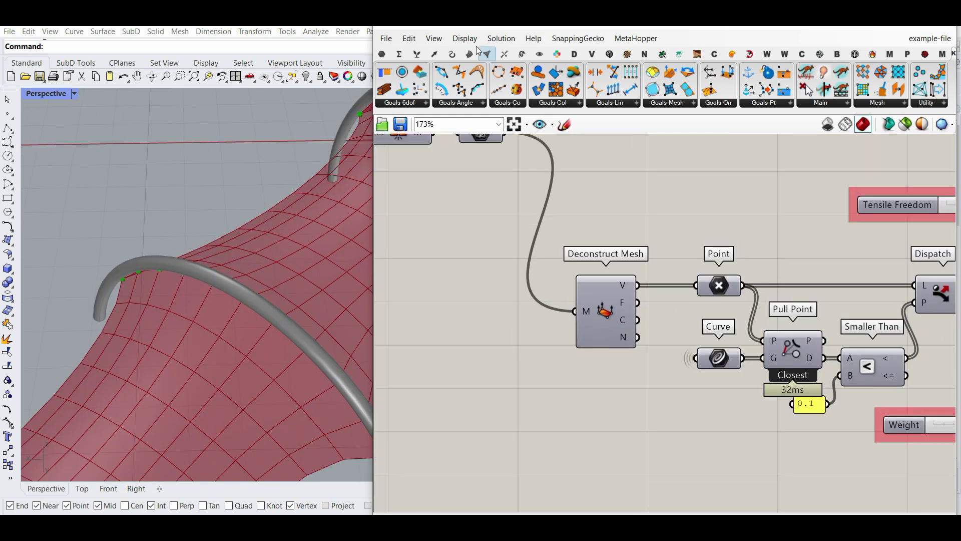
{"action": "left_click", "coordinate": [484, 54]}
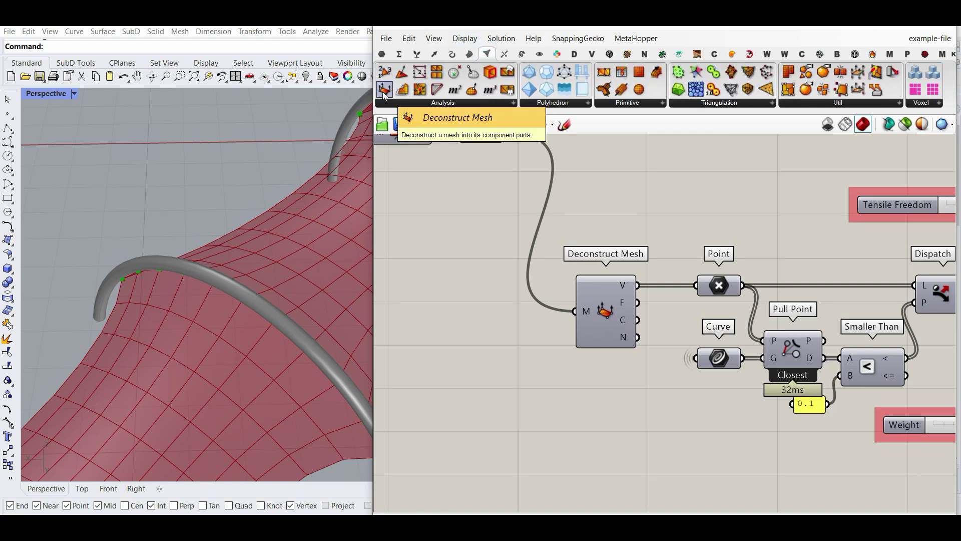
- Turn on the preview of the Point component holding the Deconstruct Mesh vertices and inspect the points around the membrane
{"action": "right_click", "coordinate": [727, 278]}
{"action": "left_click", "coordinate": [741, 295]}
{"action": "left_click", "coordinate": [740, 295]}
{"action": "right_click_drag", "start_coordinate": [333, 289], "coordinate": [149, 314]}
{"action": "right_click_drag", "start_coordinate": [772, 258], "coordinate": [570, 274]}
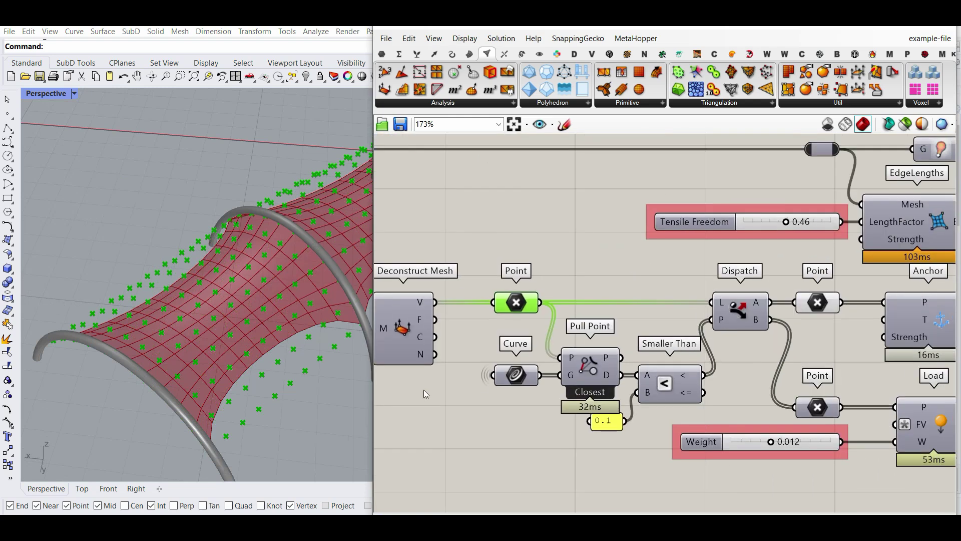
{"action": "scroll", "coordinate": [301, 333], "scroll_direction": "down", "scroll_amount": 5}
{"action": "right_click_drag", "start_coordinate": [251, 350], "coordinate": [237, 389]}
{"action": "scroll", "coordinate": [238, 416], "scroll_direction": "up", "scroll_amount": 3}
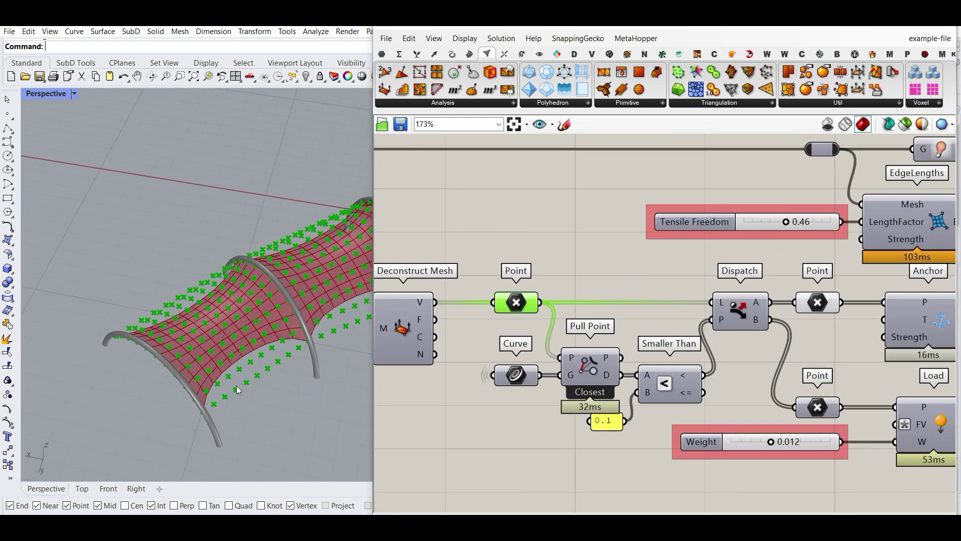
- Select the Curve component feeding Pull Point and trace its wire back to the Curve component after Offset Curve Loose
{"action": "right_click_drag", "start_coordinate": [550, 366], "coordinate": [643, 350]}
{"action": "scroll", "coordinate": [560, 365], "scroll_direction": "up", "scroll_amount": 2}
{"action": "right_click", "coordinate": [603, 356]}
{"action": "left_click", "coordinate": [637, 295]}
{"action": "left_click", "coordinate": [590, 359]}
{"action": "right_click_drag", "start_coordinate": [544, 382], "coordinate": [606, 361]}
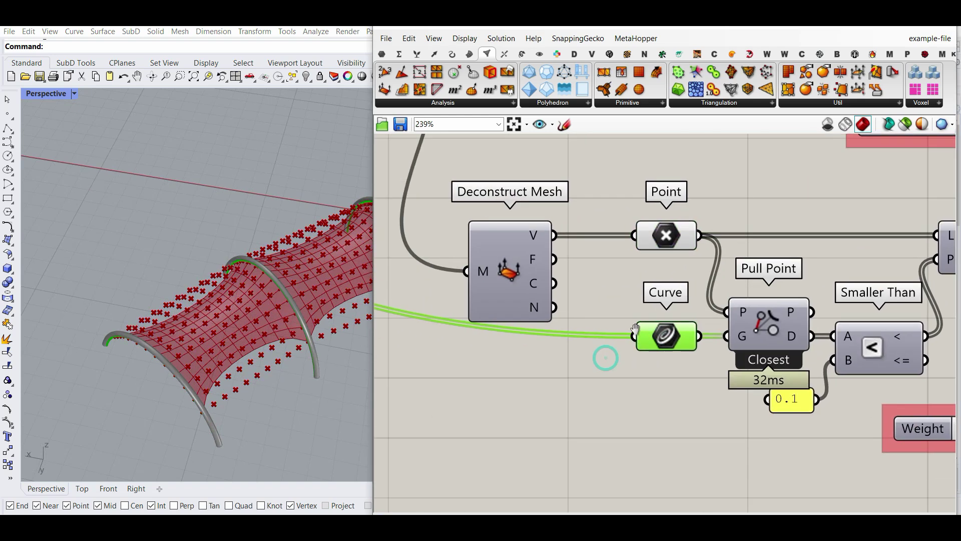
{"action": "scroll", "coordinate": [605, 361], "scroll_direction": "down", "scroll_amount": 5}
{"action": "right_click_drag", "start_coordinate": [501, 361], "coordinate": [743, 341]}
{"action": "scroll", "coordinate": [596, 265], "scroll_direction": "up", "scroll_amount": 3}
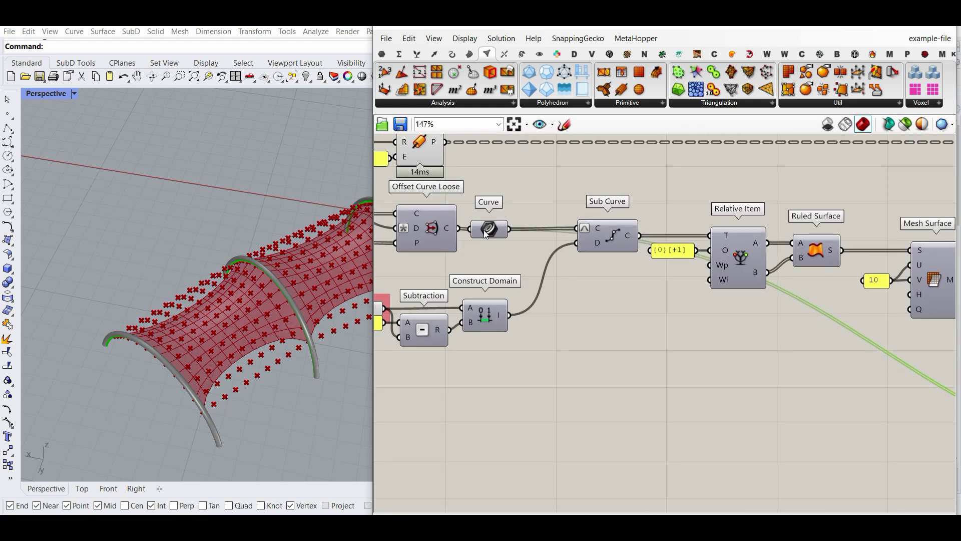
{"action": "scroll", "coordinate": [711, 313], "scroll_direction": "down", "scroll_amount": 3}
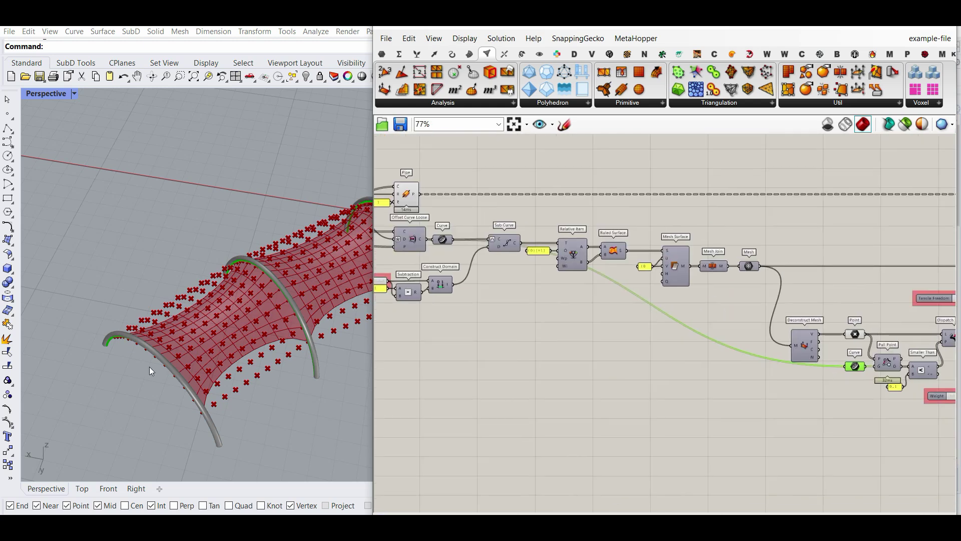
- Look up Pull Point among the vector point components and check its Closest Only option on the canvas
{"action": "scroll", "coordinate": [686, 359], "scroll_direction": "up", "scroll_amount": 7}
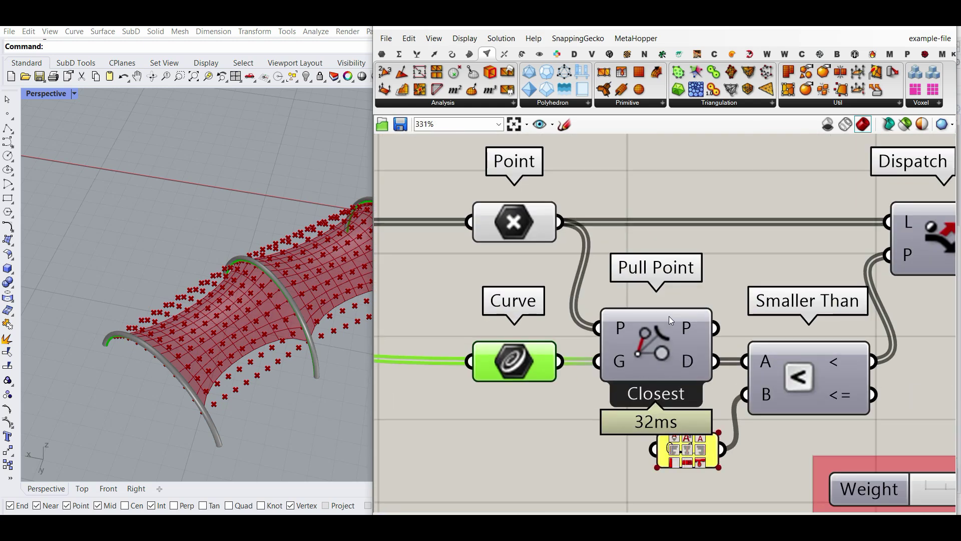
{"action": "left_click", "coordinate": [434, 54]}
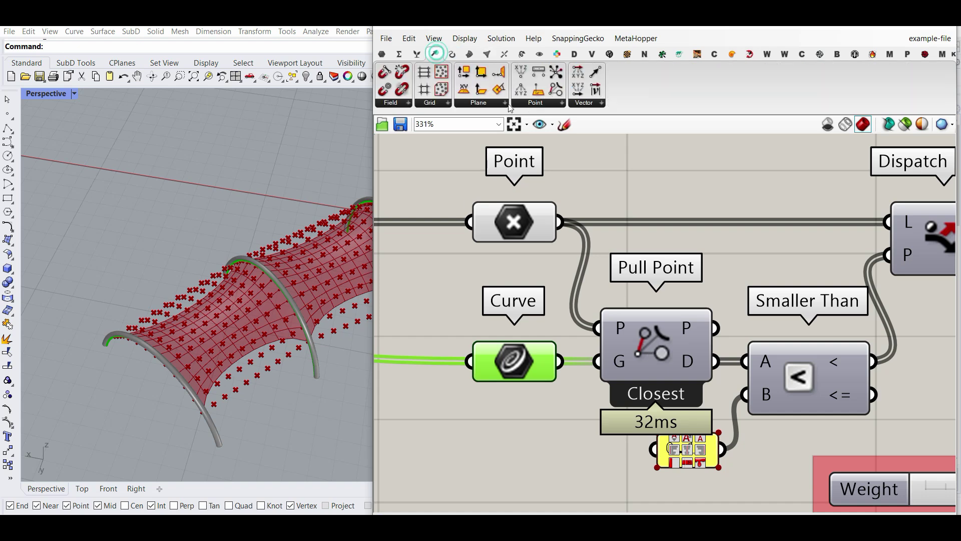
{"action": "left_click", "coordinate": [531, 103]}
{"action": "right_click_drag", "start_coordinate": [750, 329], "coordinate": [740, 295]}
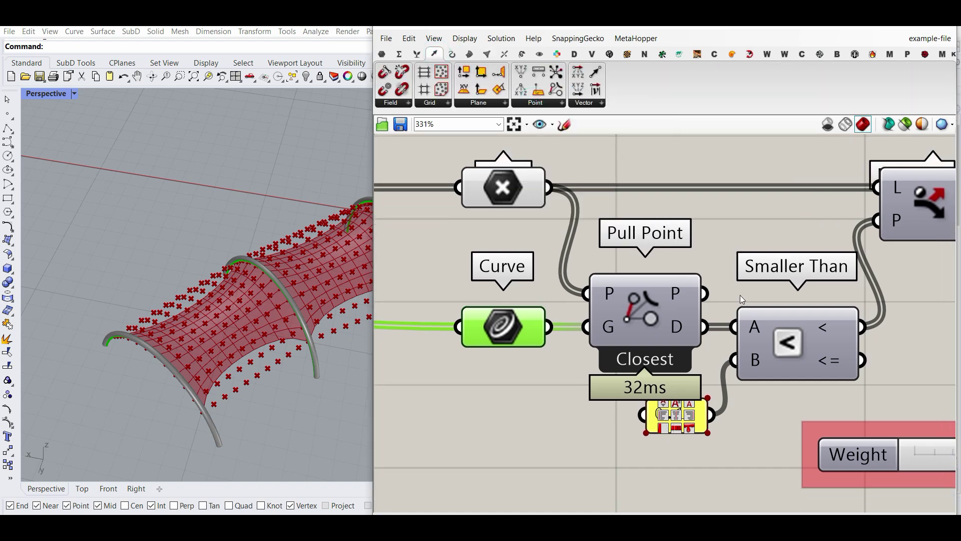
{"action": "right_click", "coordinate": [650, 300]}
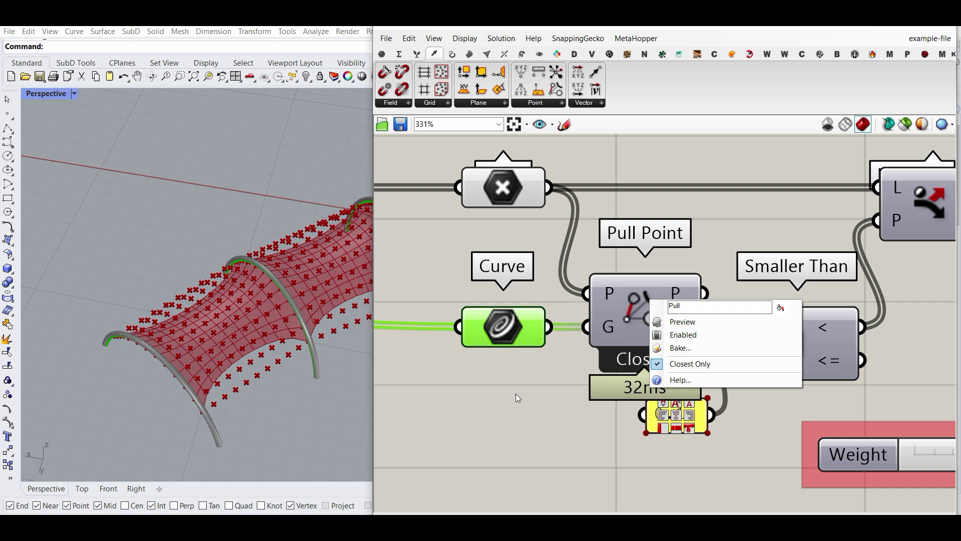
- Select the Point component on Dispatch's A output and inspect its points along the arches
{"action": "right_click_drag", "start_coordinate": [96, 413], "coordinate": [234, 288]}
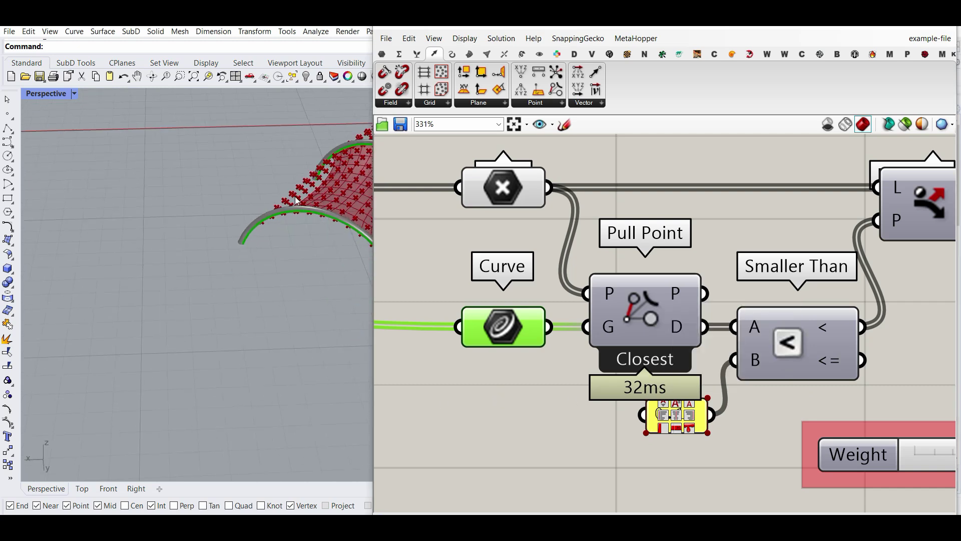
{"action": "right_click_drag", "start_coordinate": [675, 340], "coordinate": [615, 338]}
{"action": "scroll", "coordinate": [290, 215], "scroll_direction": "down", "scroll_amount": 5}
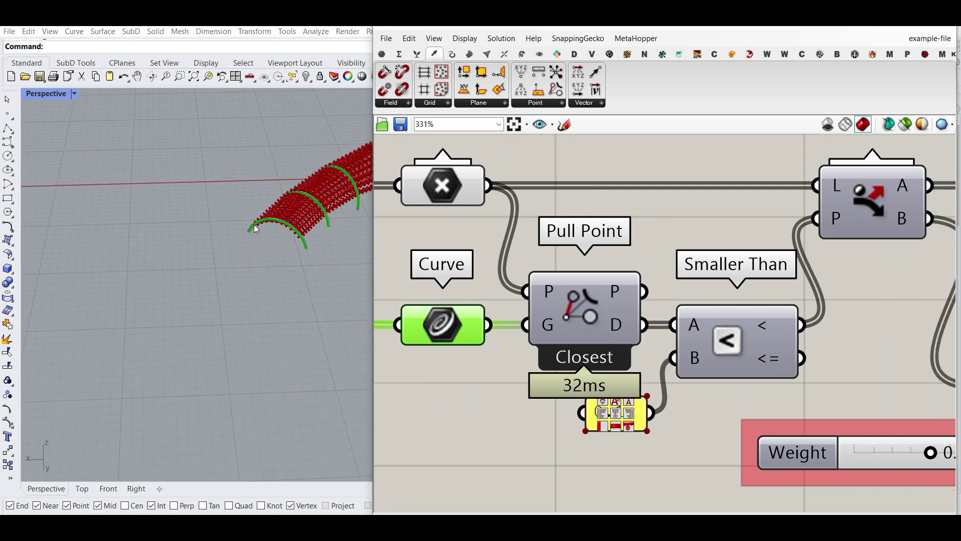
{"action": "scroll", "coordinate": [295, 223], "scroll_direction": "up", "scroll_amount": 10}
{"action": "scroll", "coordinate": [656, 354], "scroll_direction": "down", "scroll_amount": 3}
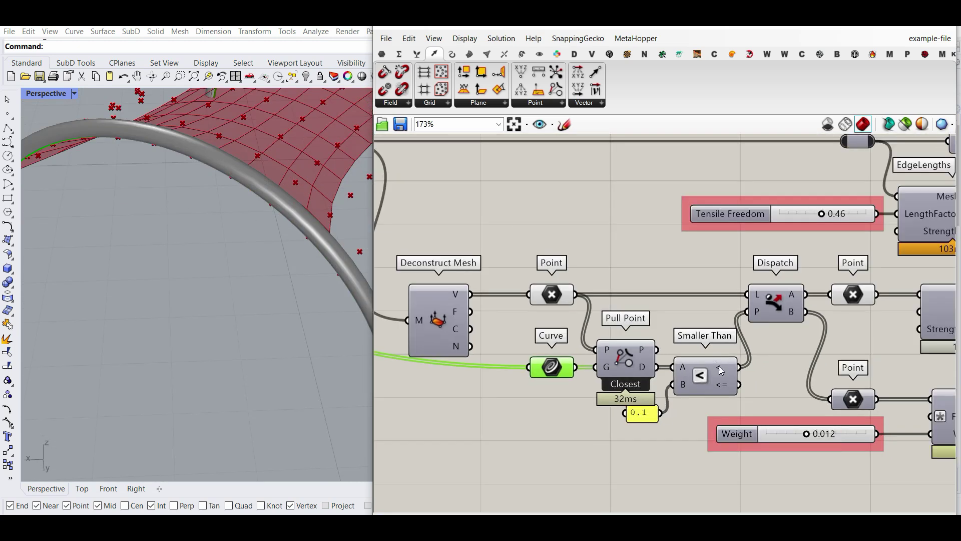
{"action": "left_click", "coordinate": [853, 294]}
{"action": "scroll", "coordinate": [203, 314], "scroll_direction": "down", "scroll_amount": 5}
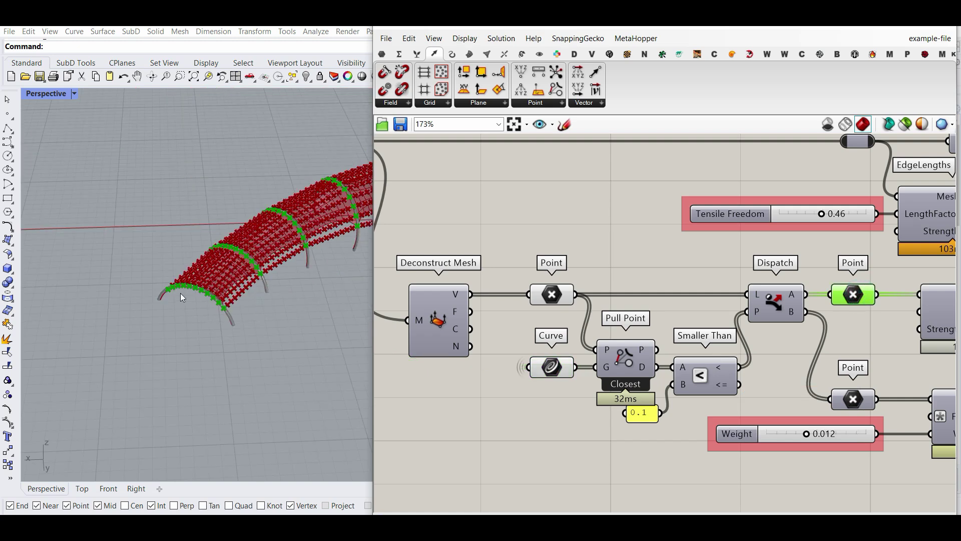
{"action": "scroll", "coordinate": [180, 297], "scroll_direction": "up", "scroll_amount": 3}
- Turn off the preview of the Point component holding the Deconstruct Mesh vertices
{"action": "right_click_drag", "start_coordinate": [551, 264], "coordinate": [574, 276]}
{"action": "right_click", "coordinate": [574, 276]}
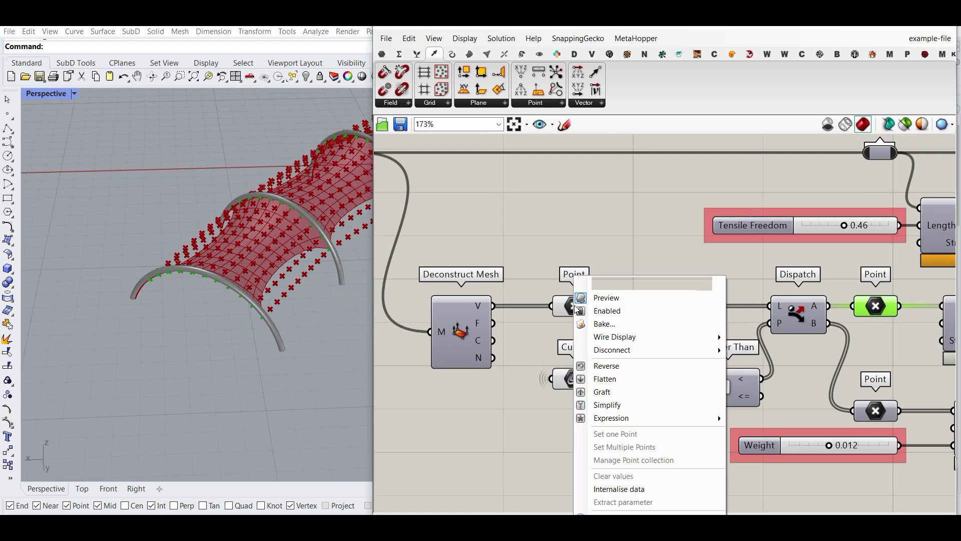
{"action": "left_click", "coordinate": [617, 302]}
- Preview the points from Dispatch's B output on the membrane and hide them again
{"action": "right_click_drag", "start_coordinate": [617, 303], "coordinate": [488, 266]}
{"action": "right_click", "coordinate": [748, 276]}
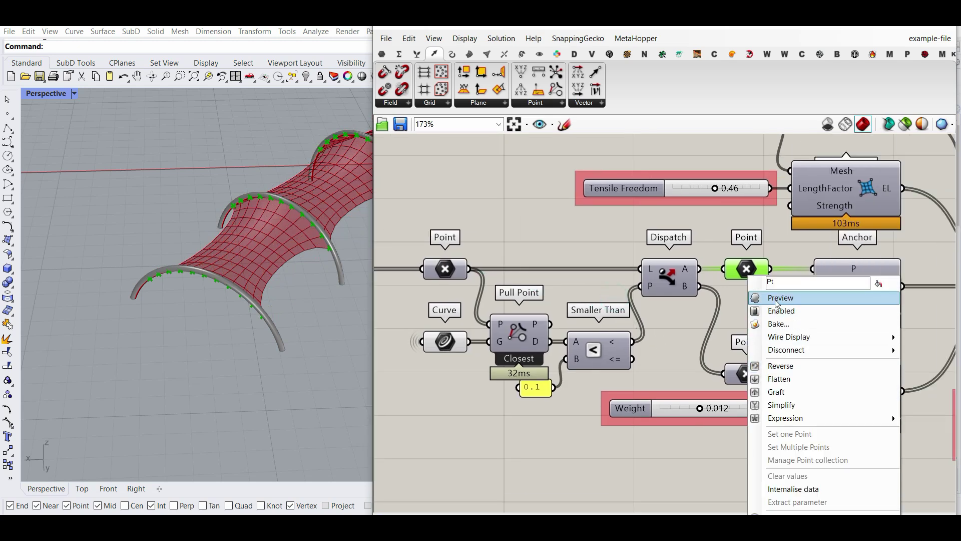
{"action": "left_click", "coordinate": [776, 298]}
{"action": "right_click", "coordinate": [751, 384]}
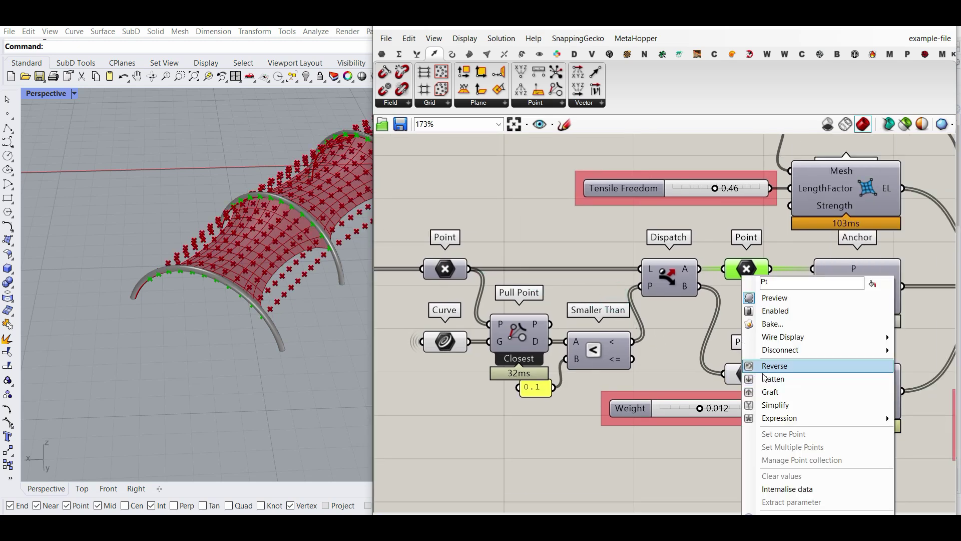
{"action": "left_click", "coordinate": [771, 297]}
- Inspect the anchor points along the arches and follow the goals from Anchor down to Load
{"action": "right_click_drag", "start_coordinate": [910, 396], "coordinate": [669, 465]}
{"action": "left_click_drag", "start_coordinate": [748, 355], "coordinate": [780, 356]}
{"action": "right_click_drag", "start_coordinate": [242, 306], "coordinate": [114, 250]}
{"action": "right_click_drag", "start_coordinate": [567, 336], "coordinate": [731, 333]}
{"action": "scroll", "coordinate": [785, 338], "scroll_direction": "up", "scroll_amount": 2}
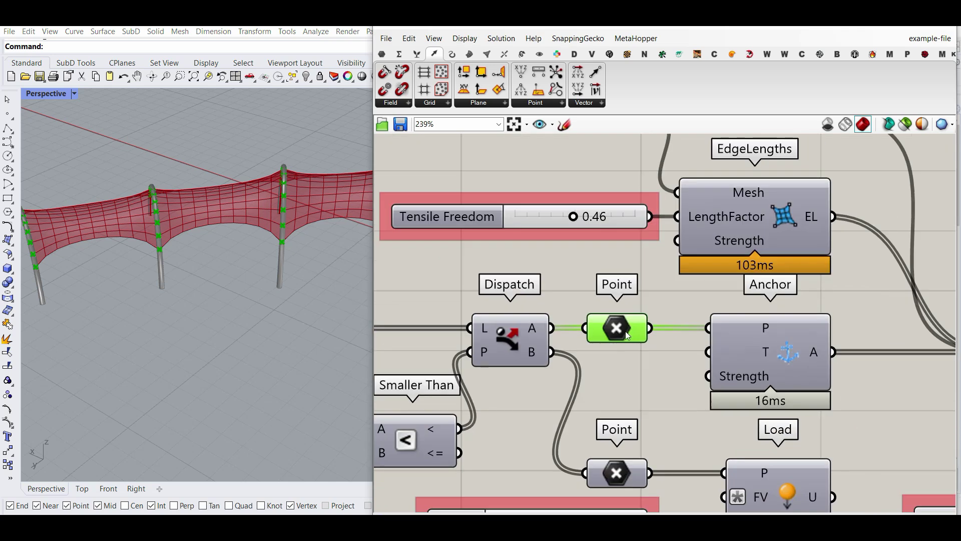
{"action": "right_click_drag", "start_coordinate": [135, 291], "coordinate": [219, 313]}
{"action": "right_click_drag", "start_coordinate": [769, 325], "coordinate": [544, 307]}
{"action": "right_click_drag", "start_coordinate": [772, 343], "coordinate": [668, 320]}
{"action": "right_click_drag", "start_coordinate": [428, 367], "coordinate": [608, 303]}
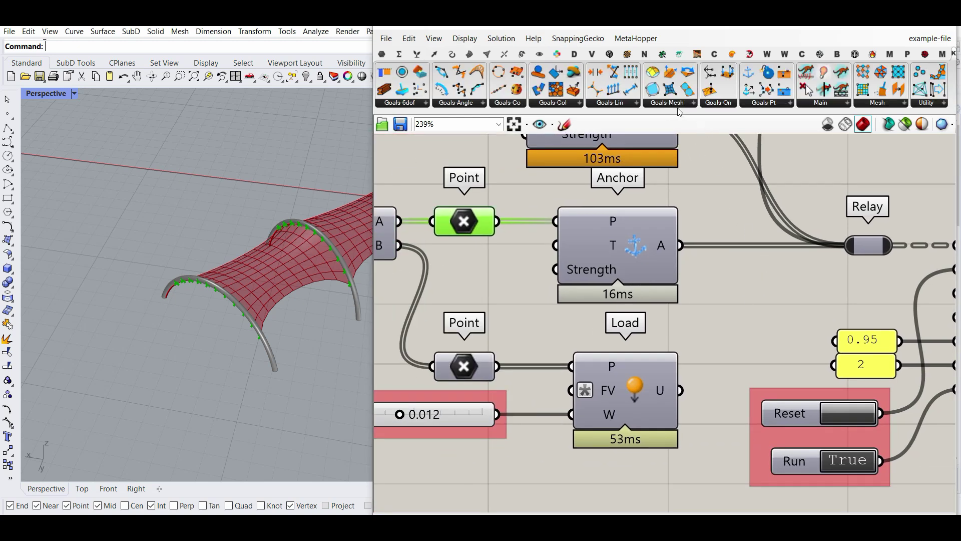
- Look up the Load goal among the Kangaroo point goals and preview the points feeding it
{"action": "left_click", "coordinate": [771, 103]}
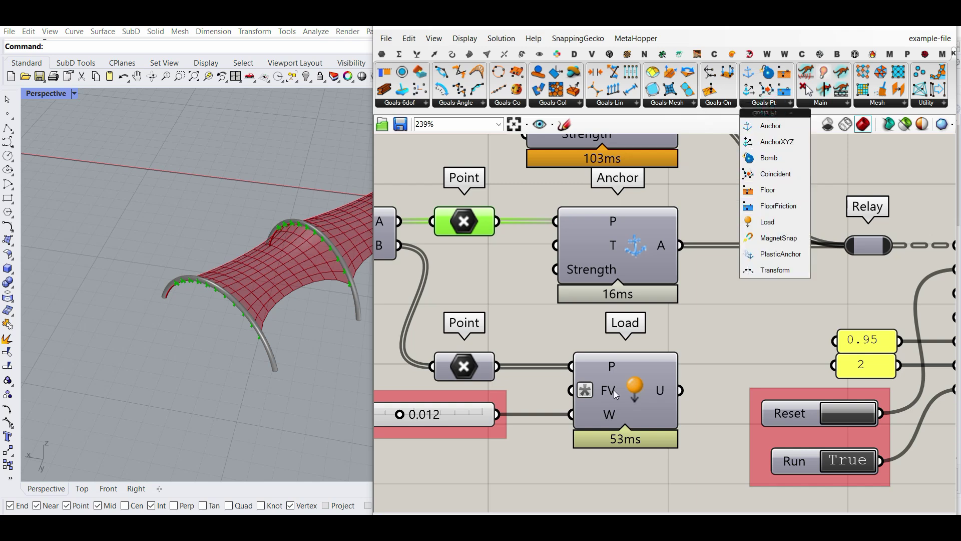
{"action": "right_click_drag", "start_coordinate": [469, 370], "coordinate": [547, 334]}
{"action": "right_click", "coordinate": [548, 335]}
{"action": "left_click", "coordinate": [582, 295]}
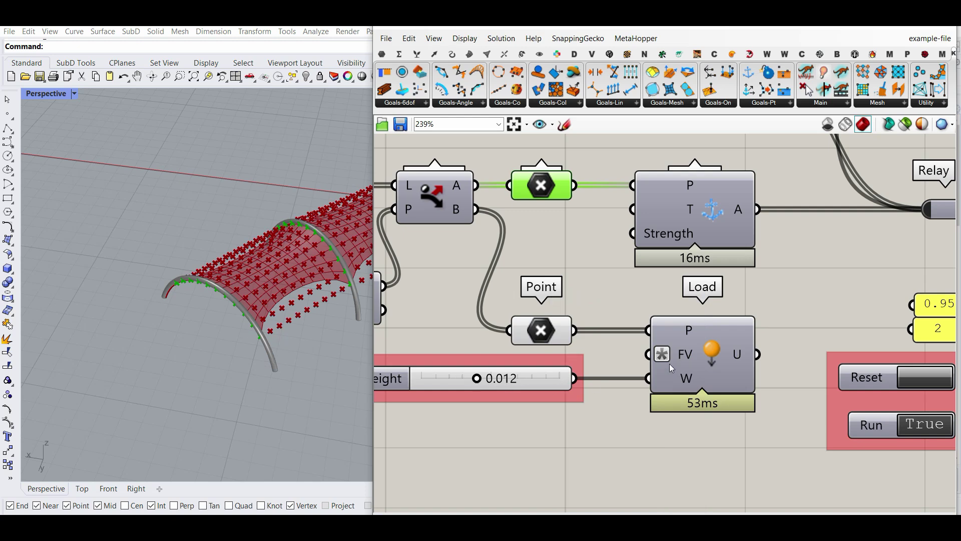
{"action": "mouse_move", "coordinate": [686, 352]}
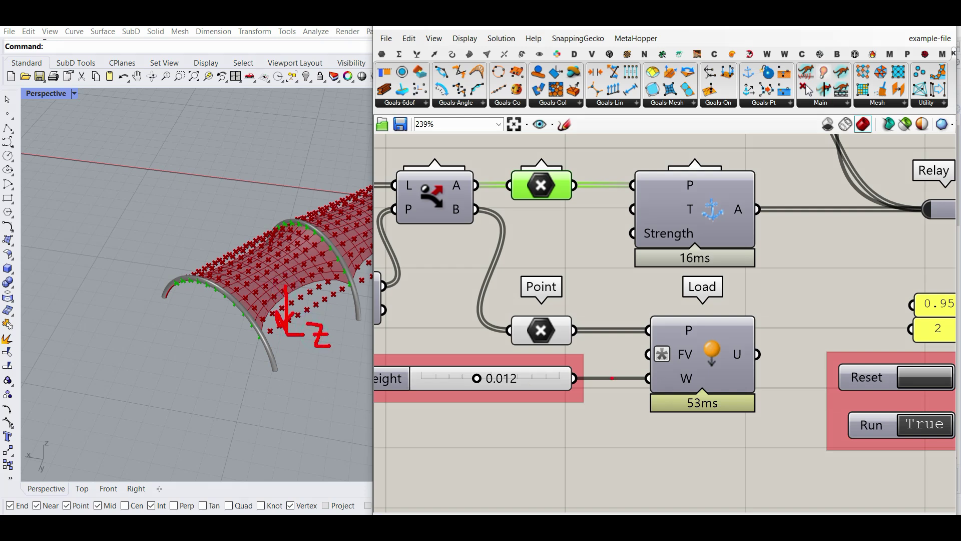
- Connect the Load goal's U output to the Relay before BouncySolver and disconnect it again
{"action": "right_click_drag", "start_coordinate": [790, 379], "coordinate": [608, 400]}
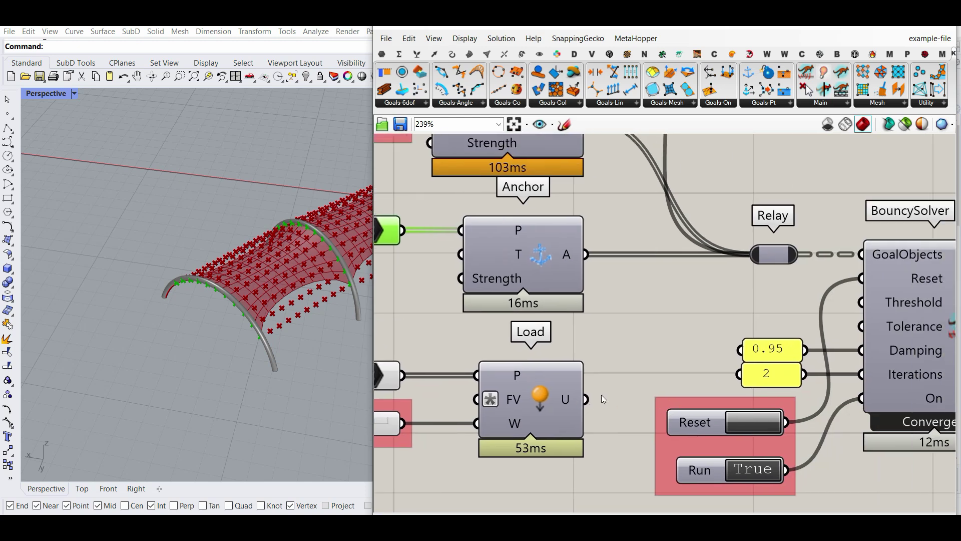
{"action": "left_click_drag", "start_coordinate": [732, 289], "coordinate": [750, 256]}
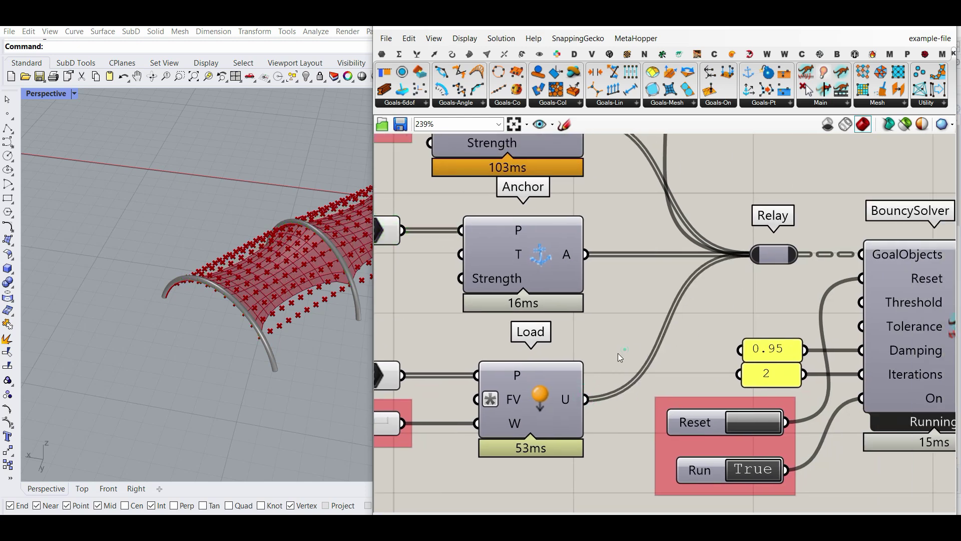
{"action": "right_click_drag", "start_coordinate": [525, 388], "coordinate": [650, 384]}
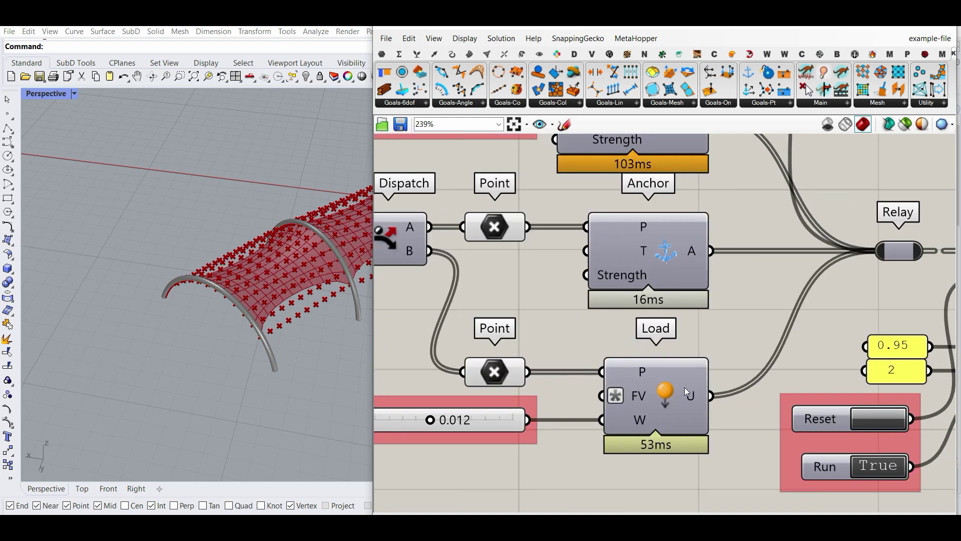
{"action": "left_click_drag", "start_coordinate": [780, 320], "coordinate": [875, 251], "text": "ctrl"}
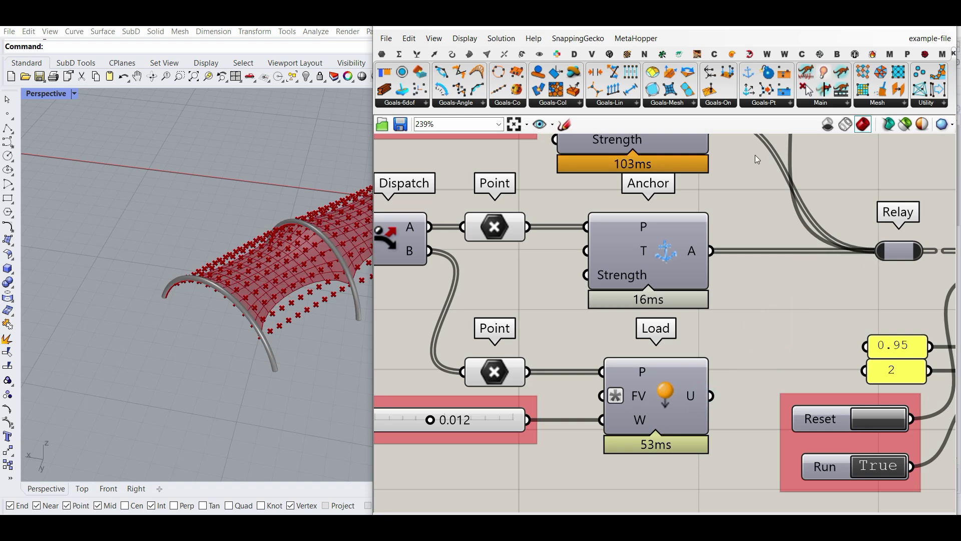
- Place a VertexLoads goal from the Kangaroo mesh goals below the Load component
{"action": "left_click", "coordinate": [684, 104]}
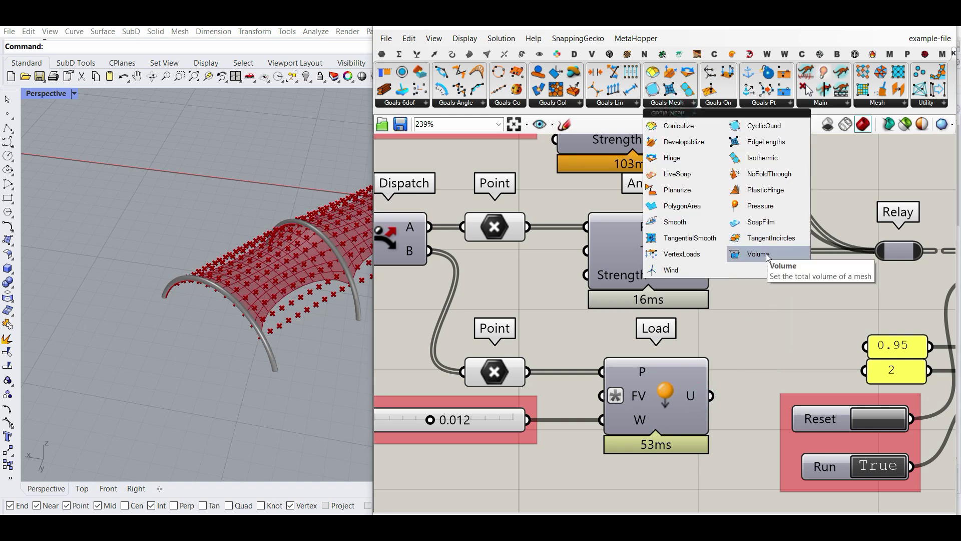
{"action": "left_click", "coordinate": [699, 255]}
{"action": "scroll", "coordinate": [575, 320], "scroll_direction": "down", "scroll_amount": 3}
{"action": "left_click", "coordinate": [666, 423]}
- Connect the Mesh component ahead of Deconstruct Mesh to the Mesh input of VertexLoads and check its Strength input
{"action": "right_click_drag", "start_coordinate": [543, 331], "coordinate": [571, 318]}
{"action": "right_click_drag", "start_coordinate": [411, 285], "coordinate": [519, 274]}
{"action": "mouse_move", "coordinate": [464, 253]}
{"action": "right_mouse_down"}
{"action": "mouse_move", "coordinate": [497, 245]}
{"action": "mouse_move", "coordinate": [560, 254]}
{"action": "right_mouse_up"}
{"action": "scroll", "coordinate": [470, 217], "scroll_direction": "down", "scroll_amount": 2}
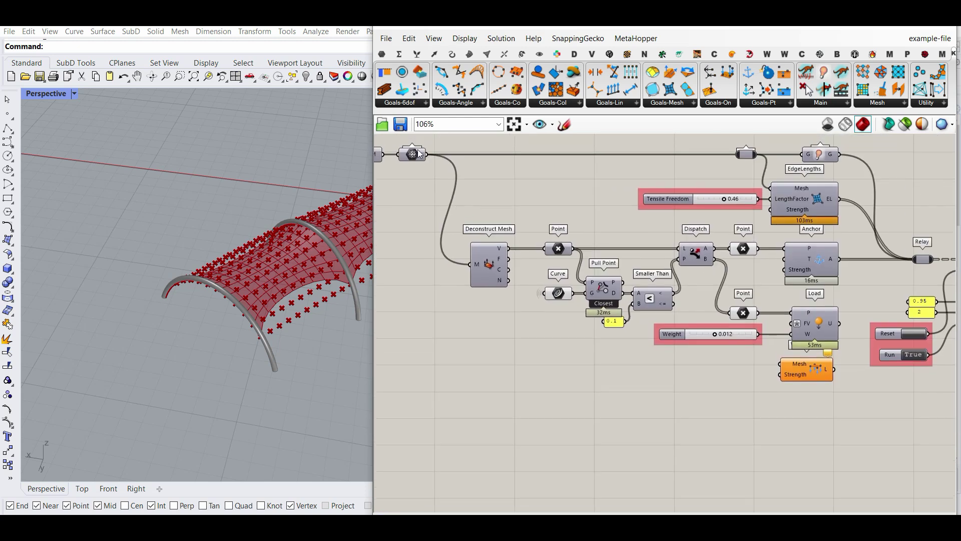
{"action": "left_click_drag", "start_coordinate": [428, 155], "coordinate": [781, 364]}
{"action": "scroll", "coordinate": [784, 367], "scroll_direction": "up", "scroll_amount": 4}
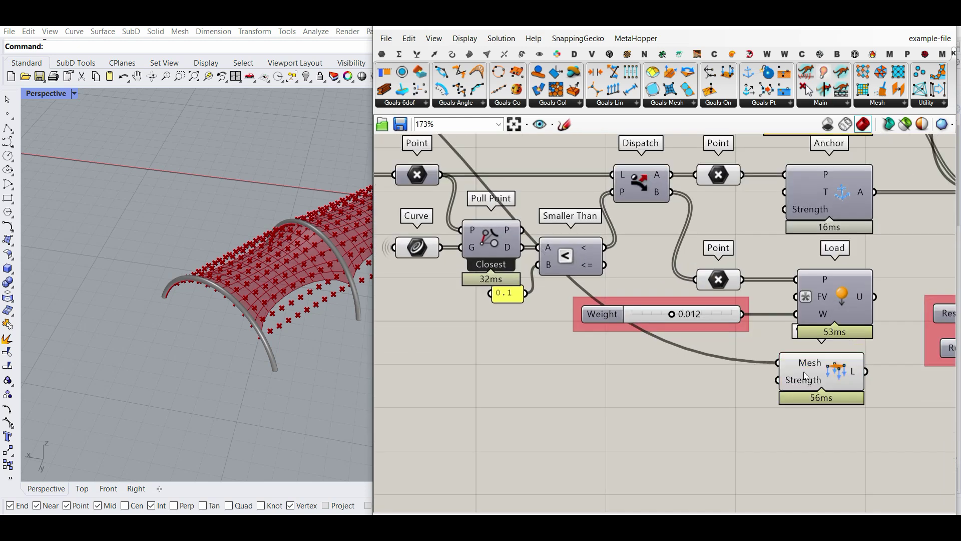
{"action": "scroll", "coordinate": [623, 323], "scroll_direction": "up", "scroll_amount": 2}
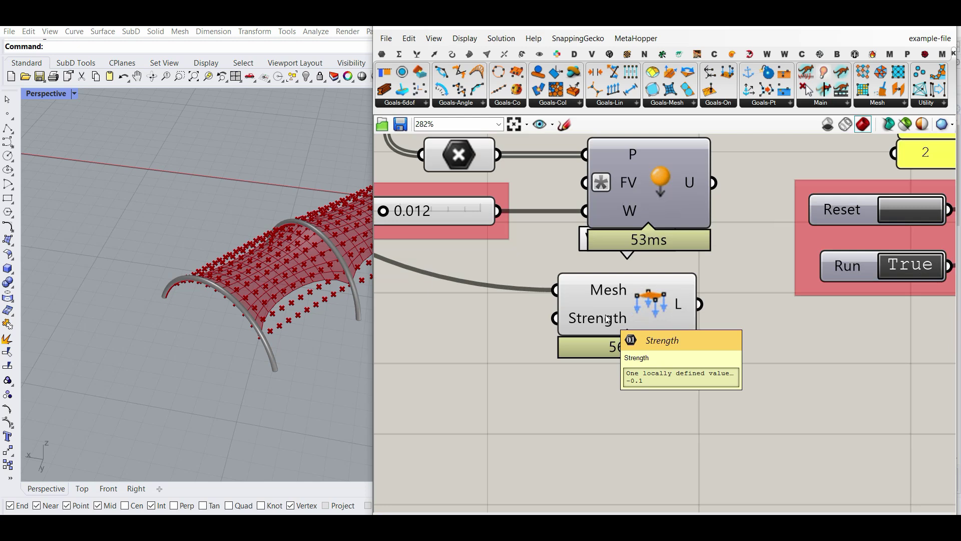
- Add the VertexLoads output to the Relay alongside the other goals and inspect the membrane between the arches
{"action": "scroll", "coordinate": [701, 380], "scroll_direction": "down", "scroll_amount": 2}
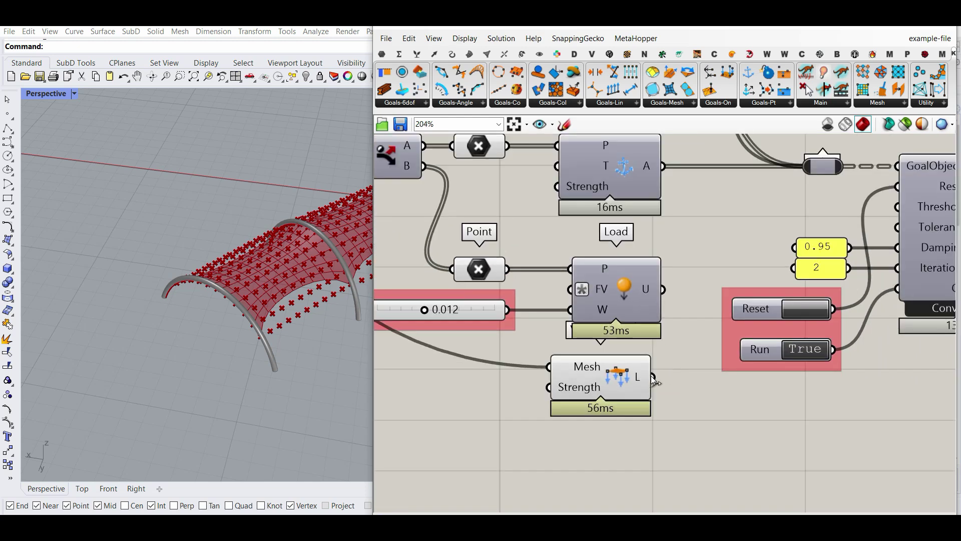
{"action": "left_click_drag", "start_coordinate": [784, 186], "coordinate": [798, 172], "text": "shift"}
{"action": "right_click_drag", "start_coordinate": [301, 321], "coordinate": [214, 266]}
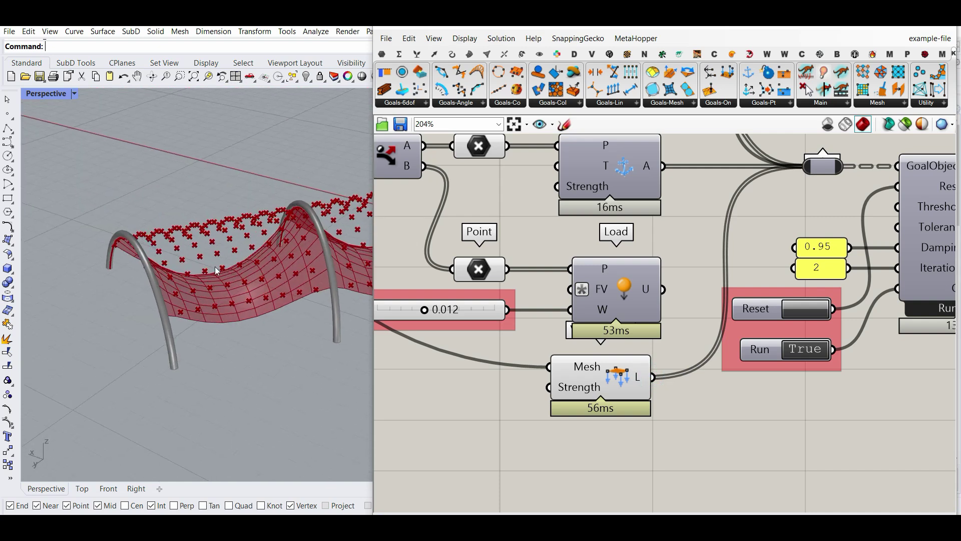
- Add a number slider from -1 to 1.000 for the VertexLoads Strength input and set it to 0.159
{"action": "double_click", "coordinate": [475, 399]}
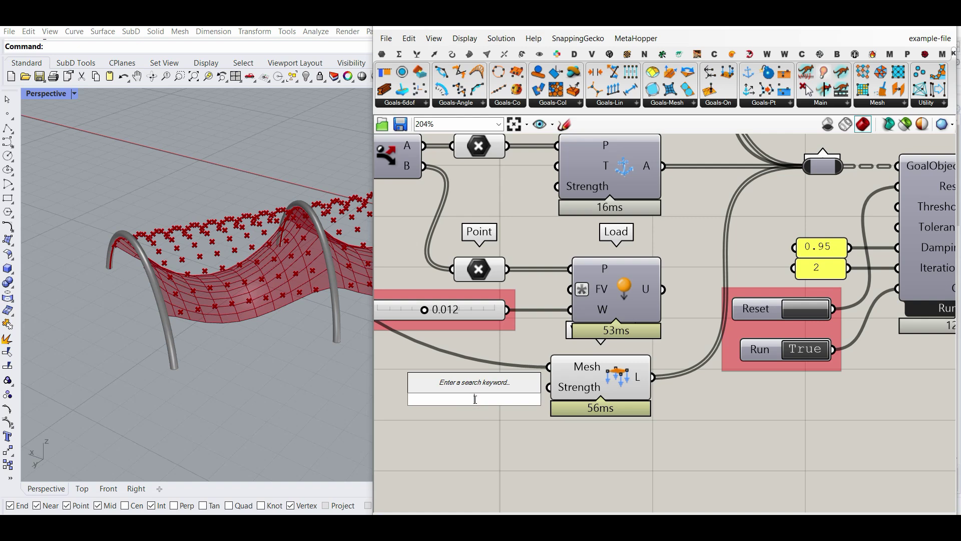
{"action": "type", "text": "-1..1.000"}
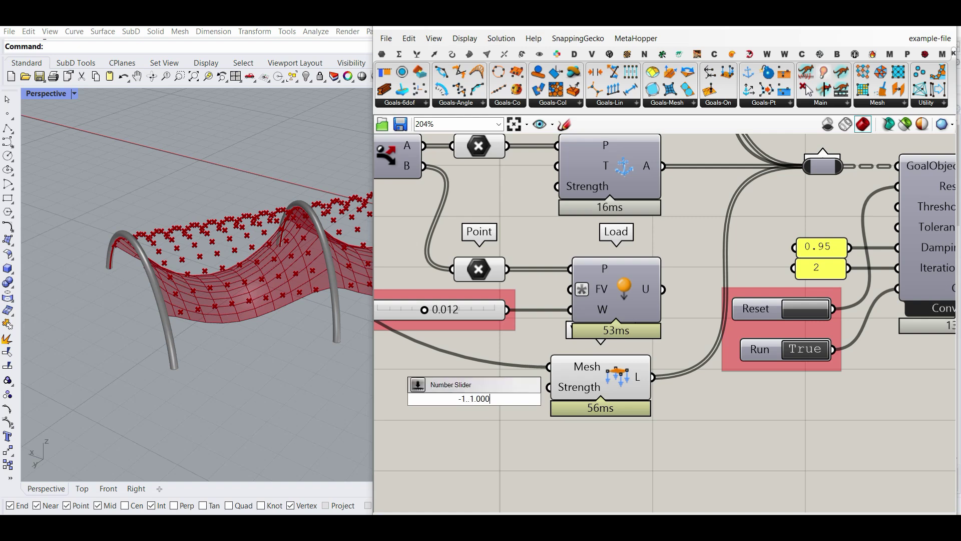
{"action": "key", "text": "Return"}
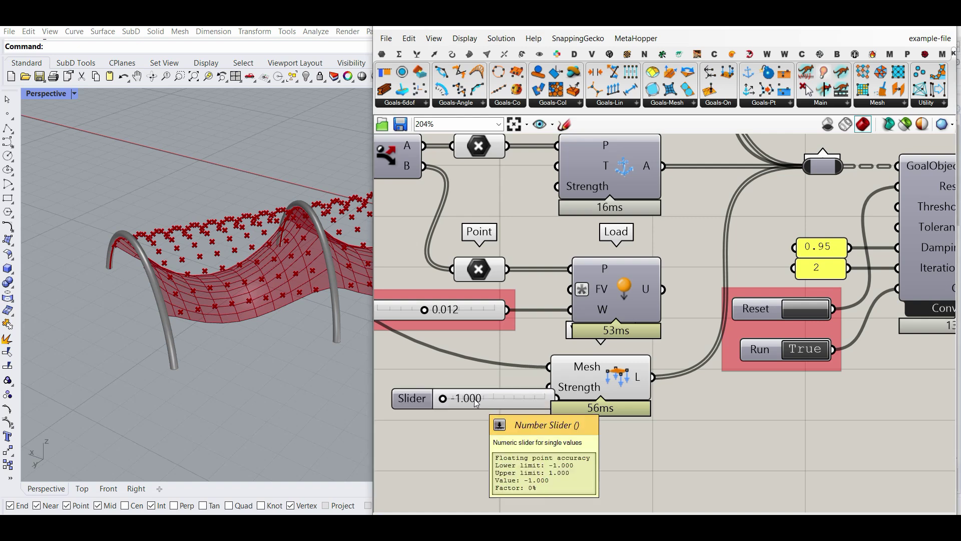
{"action": "left_click", "coordinate": [510, 398]}
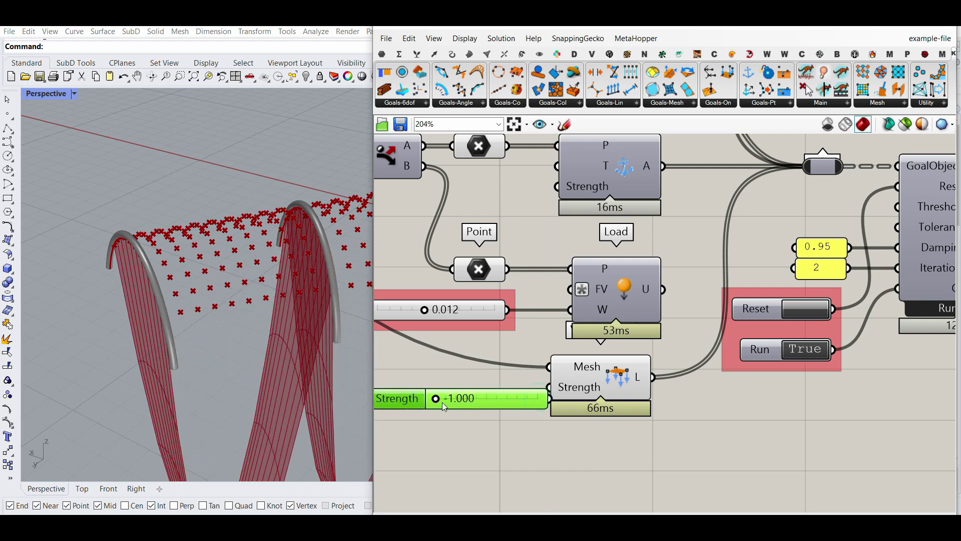
{"action": "left_click_drag", "start_coordinate": [421, 398], "coordinate": [482, 401]}
{"action": "right_click_drag", "start_coordinate": [166, 251], "coordinate": [220, 280]}
- Delete VertexLoads with its Strength slider, and turn off the preview of the Point component feeding Load
{"action": "left_click_drag", "start_coordinate": [598, 424], "coordinate": [476, 383]}
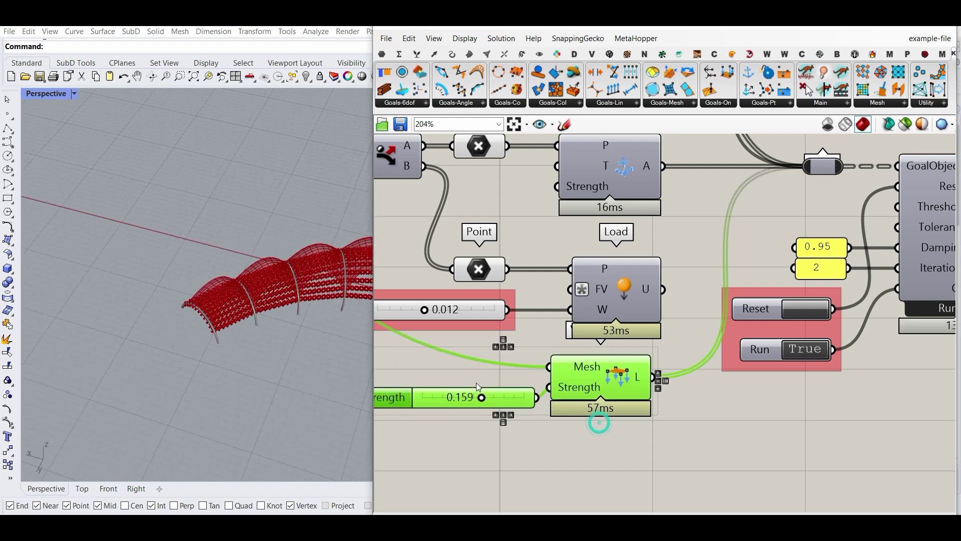
{"action": "key", "text": "Delete"}
{"action": "right_click", "coordinate": [474, 271]}
{"action": "left_click", "coordinate": [499, 289]}
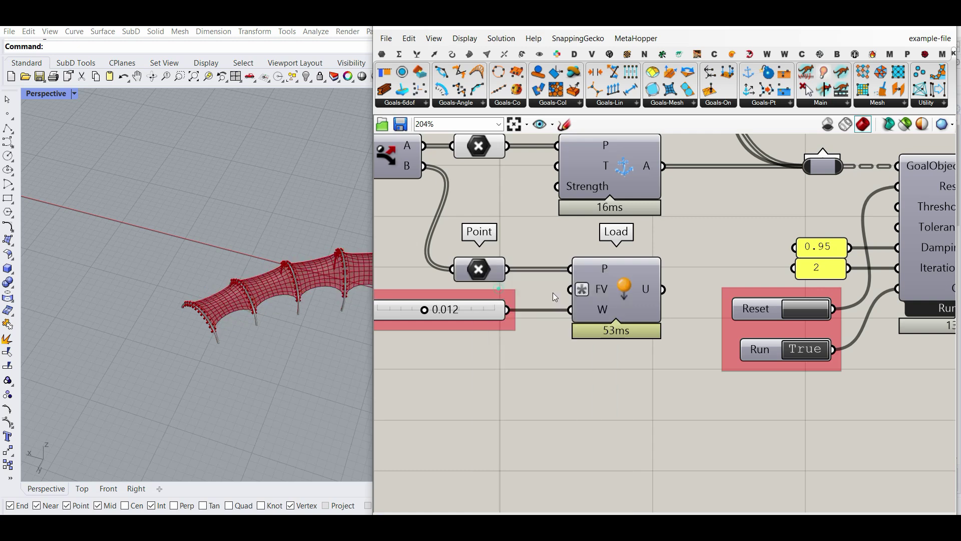
- Connect the Load goal's U output to the Relay, set the Weight slider to 0.030 and inspect the membrane
{"action": "right_click_drag", "start_coordinate": [663, 306], "coordinate": [627, 352]}
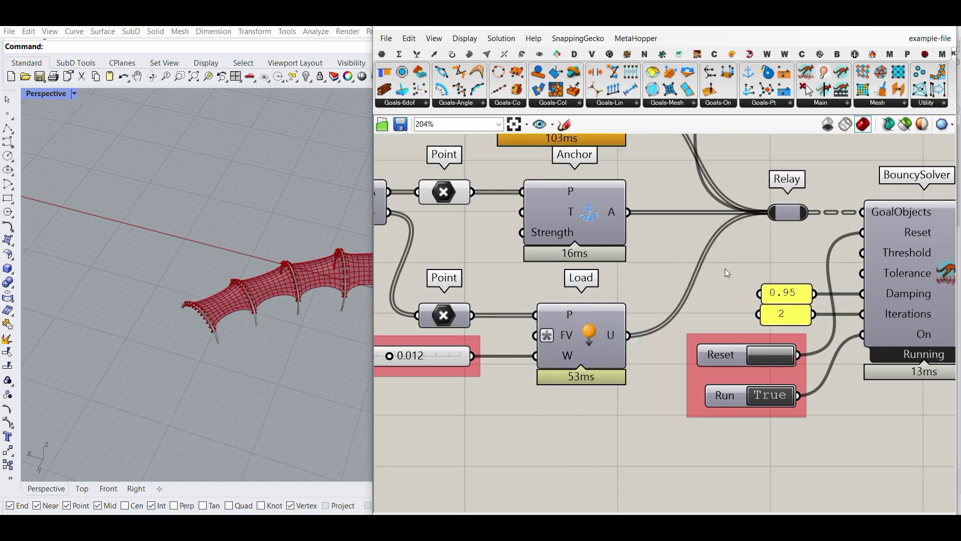
{"action": "right_click_drag", "start_coordinate": [288, 313], "coordinate": [251, 236]}
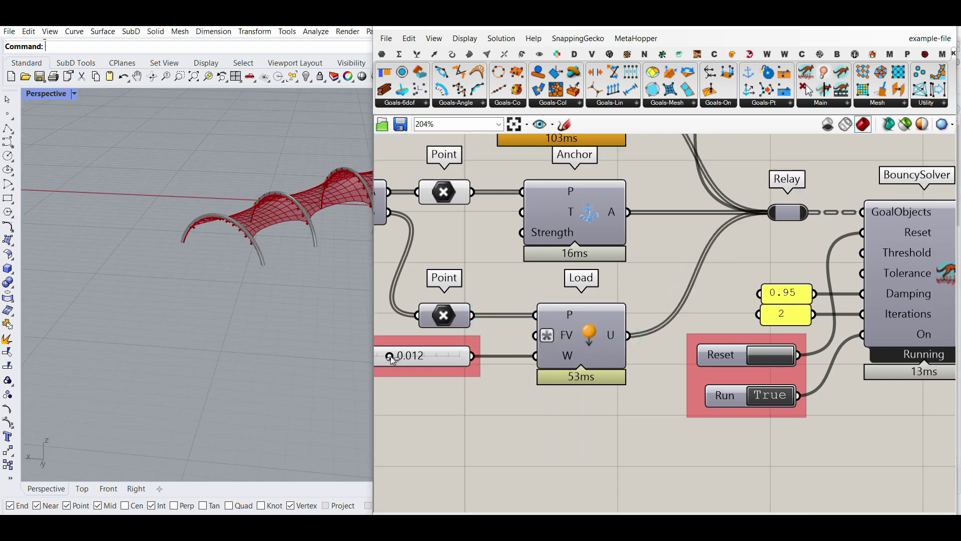
{"action": "left_click_drag", "start_coordinate": [413, 358], "coordinate": [459, 355]}
{"action": "right_click_drag", "start_coordinate": [253, 317], "coordinate": [232, 234]}
{"action": "scroll", "coordinate": [145, 313], "scroll_direction": "up", "scroll_amount": 7}
{"action": "right_click_drag", "start_coordinate": [144, 317], "coordinate": [169, 307]}
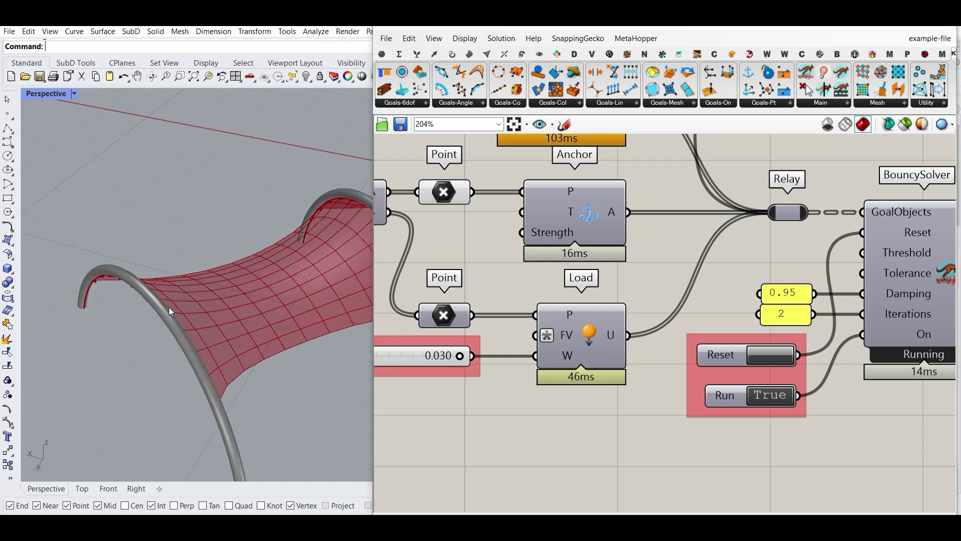
- Bake the relaxed mesh from the List Item after the BouncySolver into Rhino with the default attributes
{"action": "scroll", "coordinate": [173, 293], "scroll_direction": "down", "scroll_amount": 7}
{"action": "right_click_drag", "start_coordinate": [621, 298], "coordinate": [528, 307]}
{"action": "scroll", "coordinate": [528, 307], "scroll_direction": "down", "scroll_amount": 3}
{"action": "scroll", "coordinate": [638, 339], "scroll_direction": "up", "scroll_amount": 2}
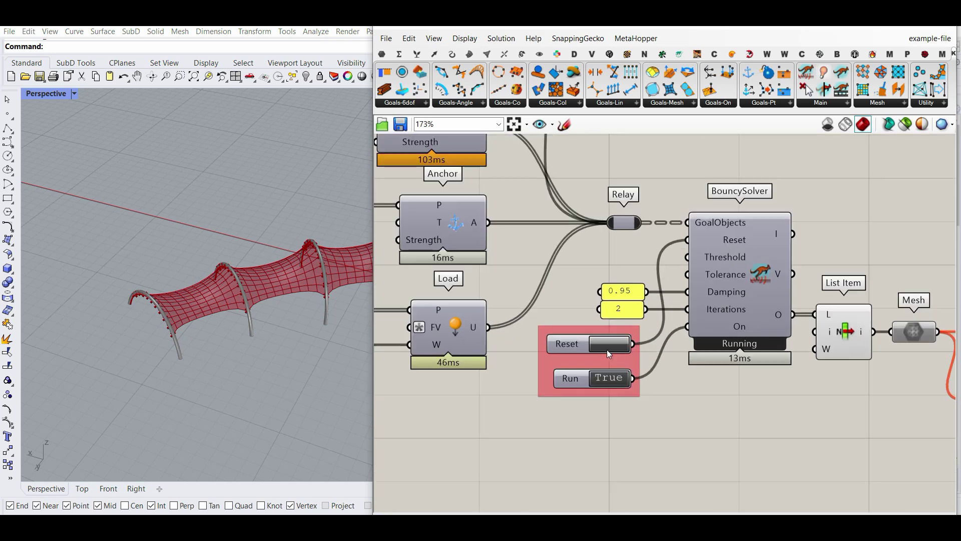
{"action": "right_click_drag", "start_coordinate": [836, 355], "coordinate": [640, 334]}
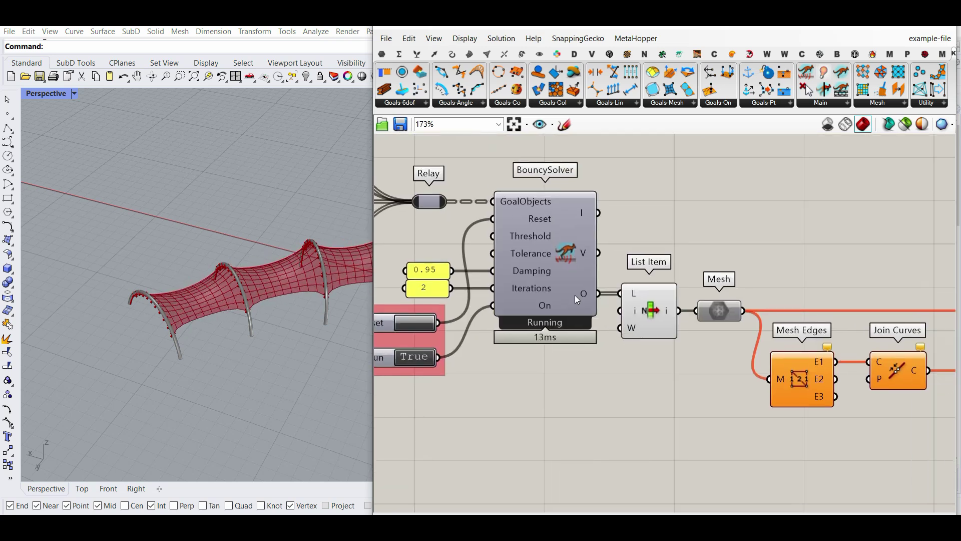
{"action": "right_click_drag", "start_coordinate": [388, 228], "coordinate": [456, 221]}
{"action": "mouse_move", "coordinate": [664, 303]}
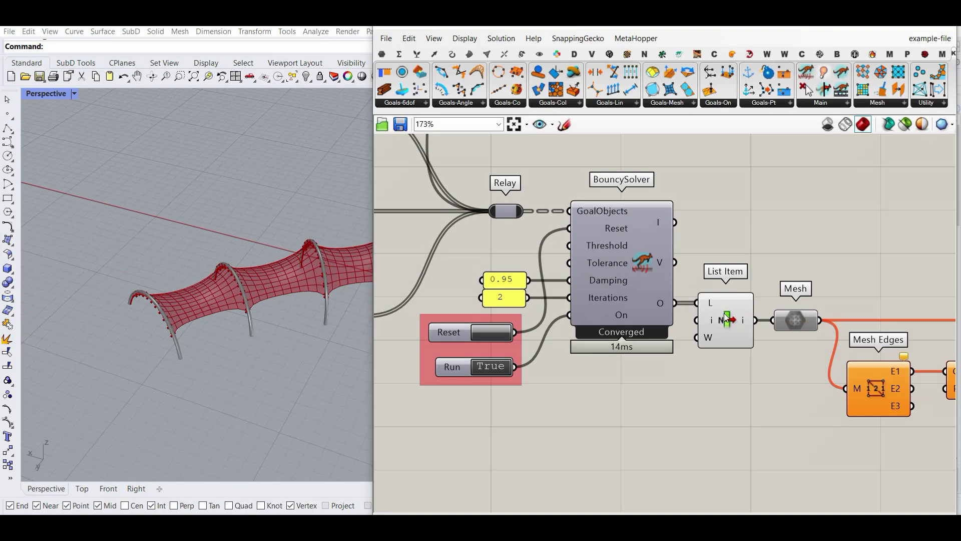
{"action": "left_click", "coordinate": [726, 318]}
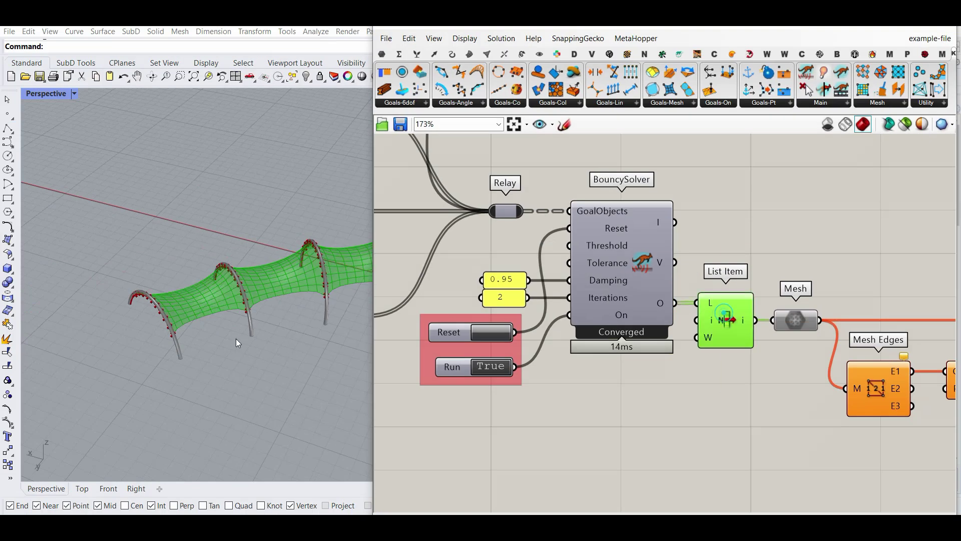
{"action": "right_click", "coordinate": [754, 324]}
{"action": "left_click", "coordinate": [758, 342]}
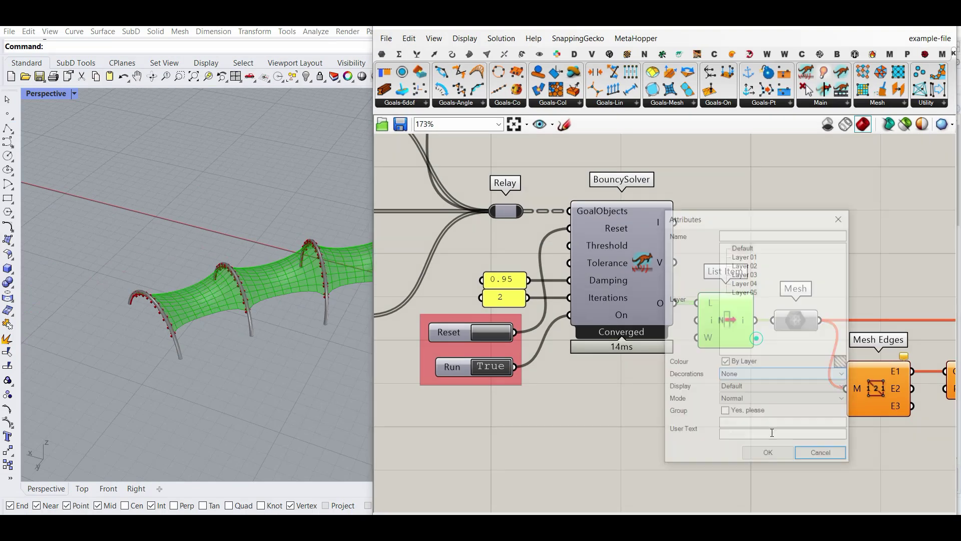
{"action": "left_click", "coordinate": [766, 452]}
- Move the baked membrane mesh away from the corridor, inspect it and delete it
{"action": "scroll", "coordinate": [251, 348], "scroll_direction": "down", "scroll_amount": 3}
{"action": "left_click_drag", "start_coordinate": [243, 331], "coordinate": [137, 284]}
{"action": "left_click", "coordinate": [151, 232]}
{"action": "scroll", "coordinate": [151, 231], "scroll_direction": "up", "scroll_amount": 6}
{"action": "right_click_drag", "start_coordinate": [151, 231], "coordinate": [246, 233]}
{"action": "left_click", "coordinate": [249, 236]}
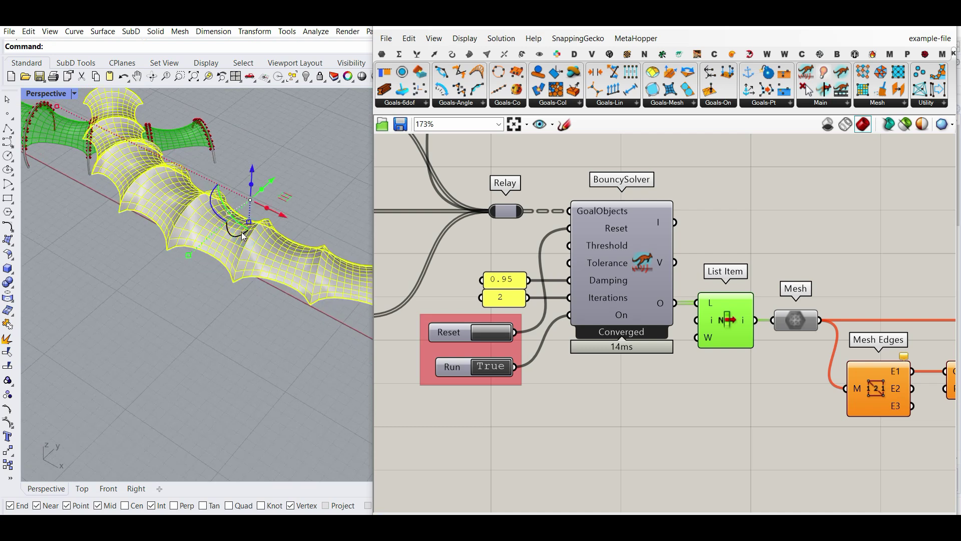
{"action": "key", "text": "Delete"}
{"action": "right_click_drag", "start_coordinate": [237, 305], "coordinate": [262, 290]}
{"action": "scroll", "coordinate": [209, 190], "scroll_direction": "up", "scroll_amount": 7}
- Enable the Mesh parameter connected to the List Item output
{"action": "right_click_drag", "start_coordinate": [728, 348], "coordinate": [494, 368]}
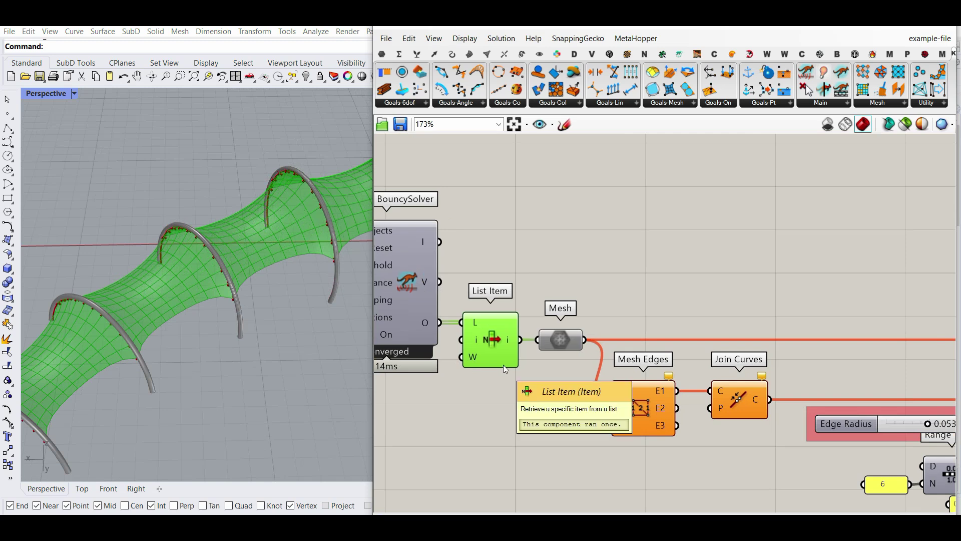
{"action": "right_click", "coordinate": [557, 341]}
{"action": "left_click", "coordinate": [585, 325]}
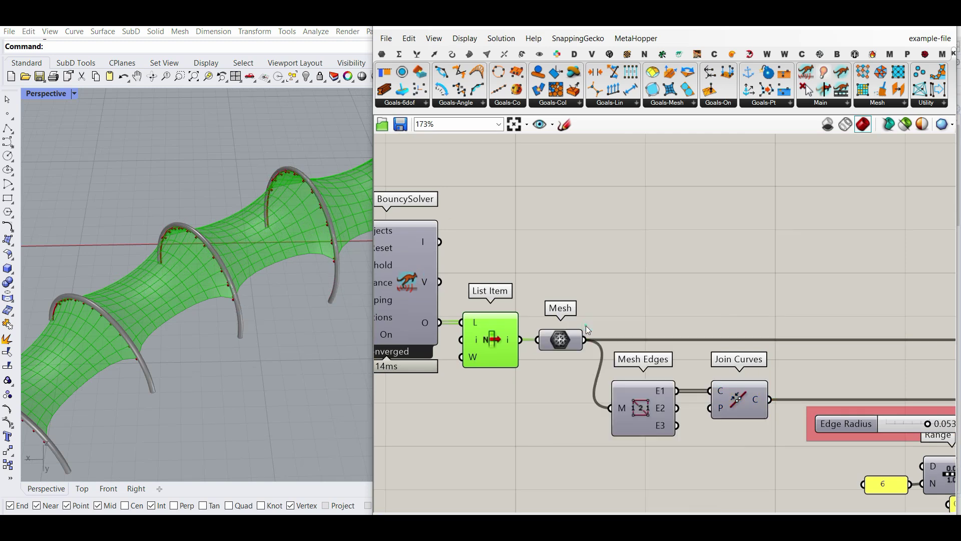
- Turn on the preview of the Mesh Edges and Custom Preview components connected to the Membrane mesh
{"action": "scroll", "coordinate": [549, 310], "scroll_direction": "down", "scroll_amount": 5}
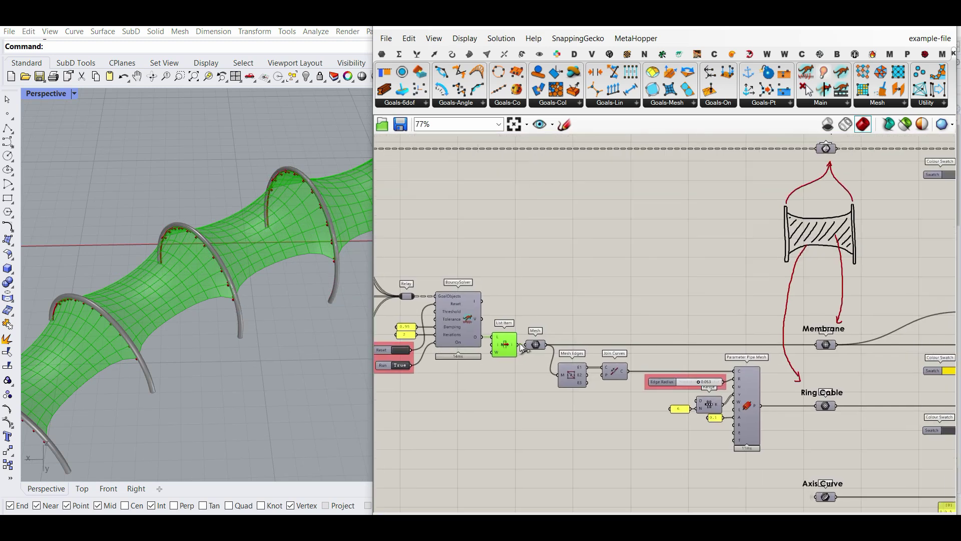
{"action": "scroll", "coordinate": [520, 344], "scroll_direction": "up", "scroll_amount": 2}
{"action": "right_click_drag", "start_coordinate": [810, 333], "coordinate": [465, 334]}
{"action": "left_click_drag", "start_coordinate": [858, 284], "coordinate": [828, 363]}
{"action": "middle_click", "coordinate": [866, 273]}
{"action": "left_click", "coordinate": [873, 279]}
{"action": "left_click", "coordinate": [872, 279]}
{"action": "right_click_drag", "start_coordinate": [693, 337], "coordinate": [805, 326]}
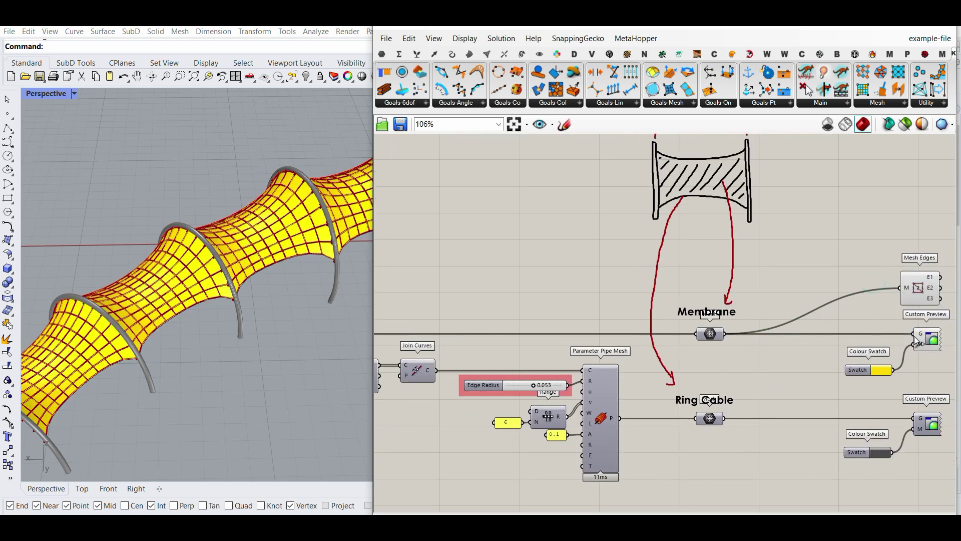
- Examine the membrane's grid lines and outer edges along with the Mesh Edges and Join Curves components that extract them
{"action": "right_click_drag", "start_coordinate": [914, 336], "coordinate": [797, 329]}
{"action": "left_click", "coordinate": [486, 54]}
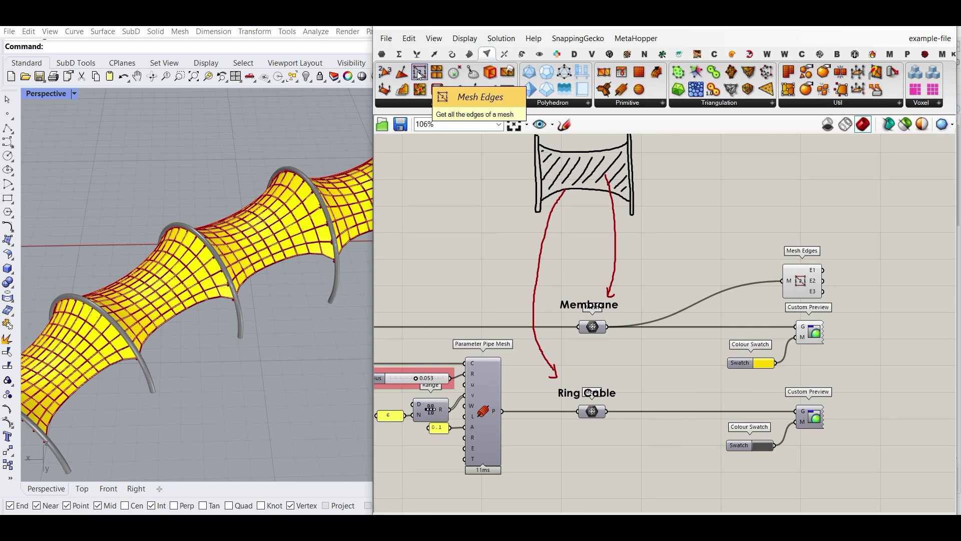
{"action": "right_click_drag", "start_coordinate": [203, 304], "coordinate": [253, 289]}
{"action": "scroll", "coordinate": [642, 346], "scroll_direction": "down", "scroll_amount": 2}
{"action": "right_click_drag", "start_coordinate": [642, 347], "coordinate": [856, 323]}
{"action": "scroll", "coordinate": [629, 347], "scroll_direction": "up", "scroll_amount": 1}
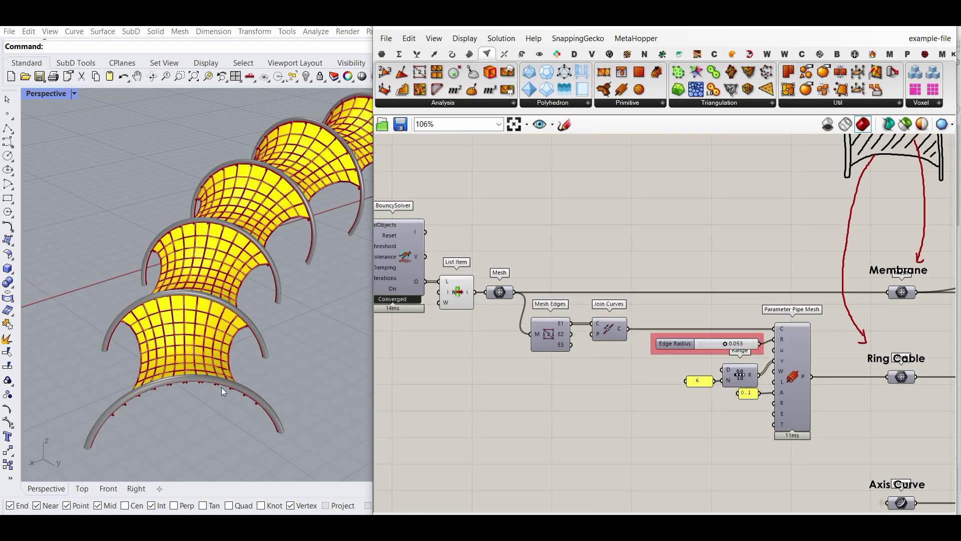
{"action": "scroll", "coordinate": [258, 372], "scroll_direction": "up", "scroll_amount": 2}
{"action": "scroll", "coordinate": [257, 372], "scroll_direction": "down", "scroll_amount": 6}
{"action": "right_click_drag", "start_coordinate": [258, 372], "coordinate": [204, 401]}
{"action": "scroll", "coordinate": [210, 420], "scroll_direction": "up", "scroll_amount": 7}
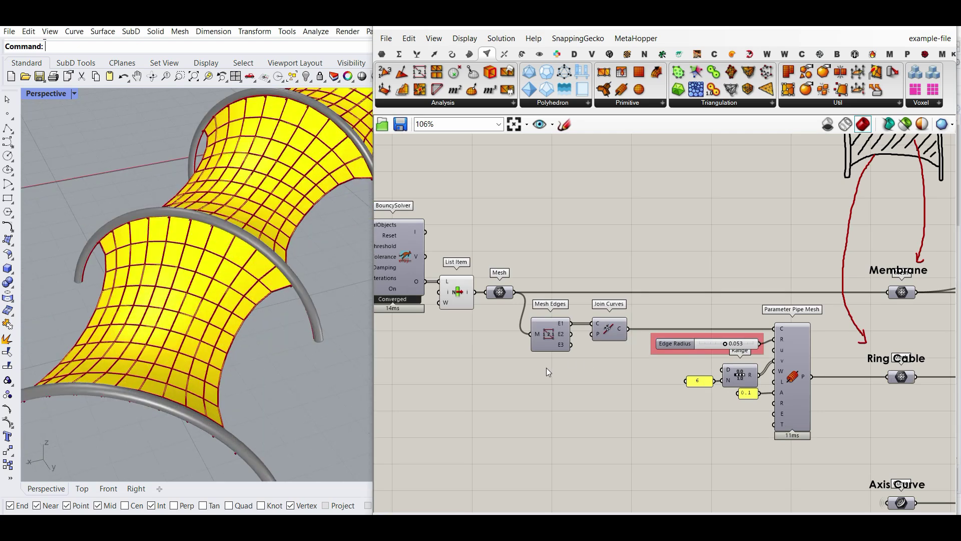
{"action": "scroll", "coordinate": [557, 306], "scroll_direction": "up", "scroll_amount": 3}
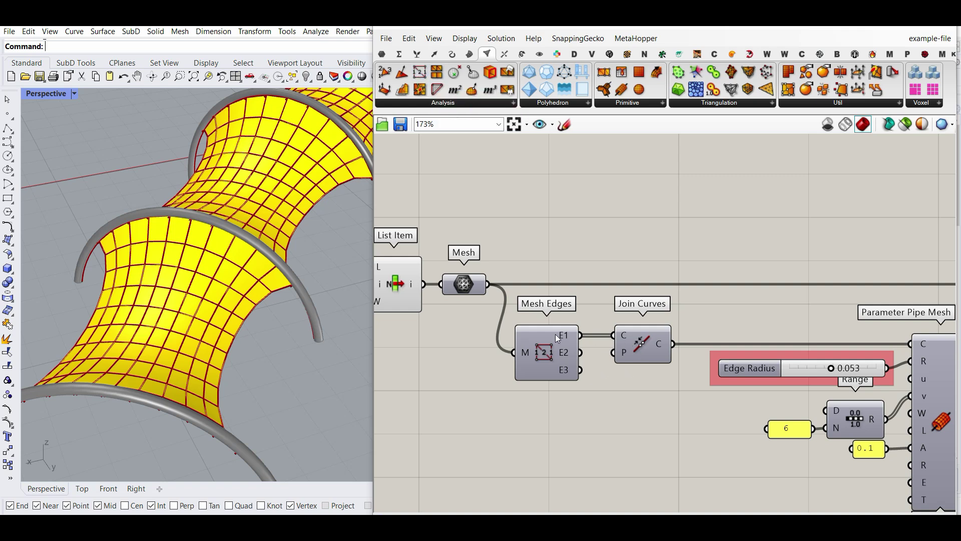
- Highlight the membrane's outer edges with a temporary Curve parameter on the Mesh Edges E1 output, and delete that parameter
{"action": "mouse_move", "coordinate": [564, 337]}
{"action": "left_click", "coordinate": [378, 55]}
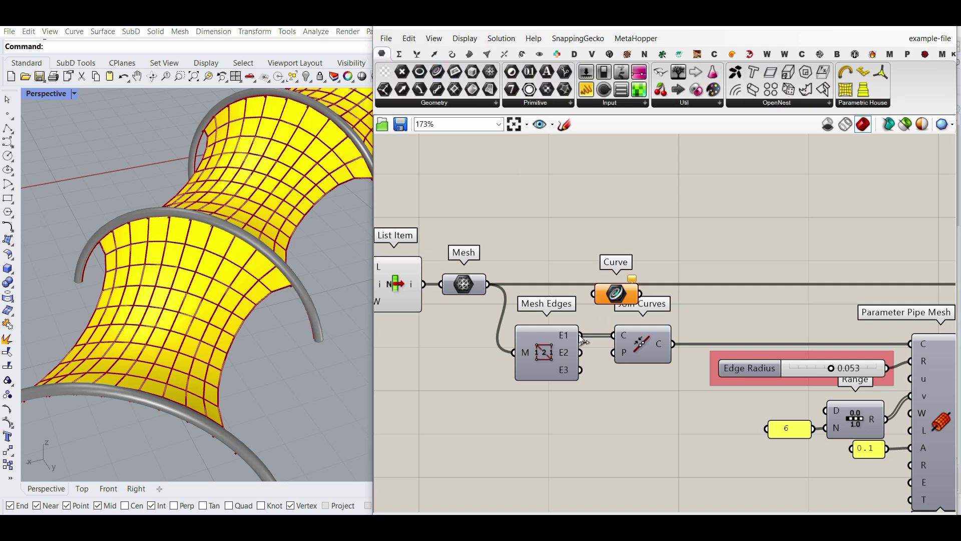
{"action": "left_click_drag", "start_coordinate": [615, 297], "coordinate": [624, 316]}
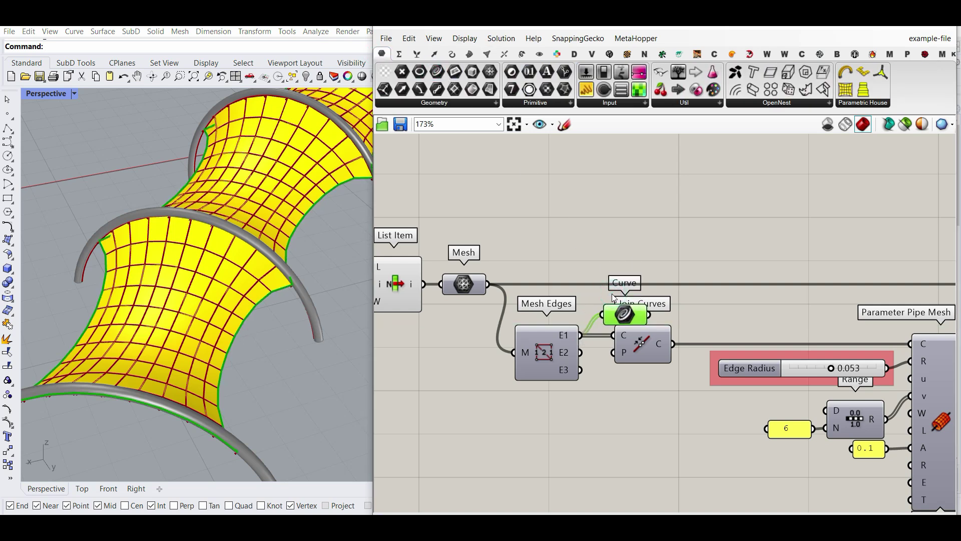
{"action": "left_click", "coordinate": [621, 309]}
{"action": "key", "text": "Delete"}
- Bake the joined membrane edge curves from the Join Curves component into Rhino
{"action": "right_click", "coordinate": [659, 349]}
{"action": "left_click", "coordinate": [676, 365]}
{"action": "left_click", "coordinate": [675, 477]}
{"action": "scroll", "coordinate": [252, 343], "scroll_direction": "down", "scroll_amount": 2}
{"action": "scroll", "coordinate": [252, 343], "scroll_direction": "down", "scroll_amount": 3}
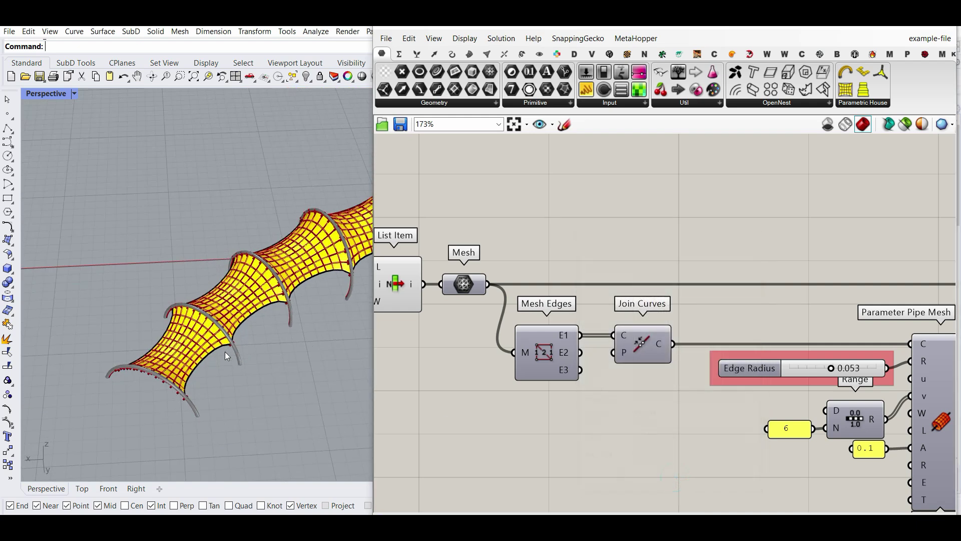
{"action": "scroll", "coordinate": [210, 358], "scroll_direction": "down", "scroll_amount": 2}
- Move the baked edge curves away from the corridor, inspect them and delete them
{"action": "left_click", "coordinate": [211, 359]}
{"action": "left_click_drag", "start_coordinate": [192, 345], "coordinate": [125, 297]}
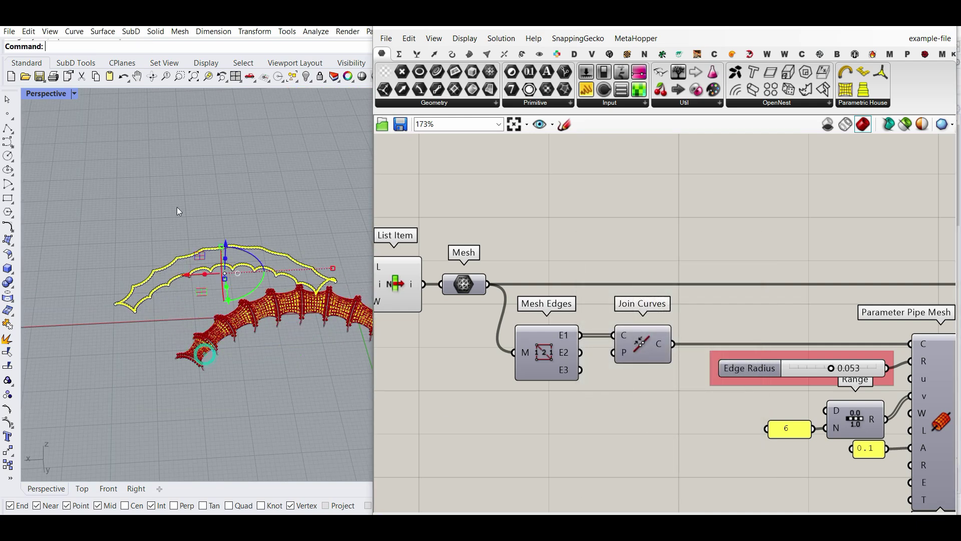
{"action": "left_click", "coordinate": [179, 175]}
{"action": "scroll", "coordinate": [176, 303], "scroll_direction": "up", "scroll_amount": 6}
{"action": "right_click_drag", "start_coordinate": [177, 303], "coordinate": [199, 306]}
{"action": "left_click", "coordinate": [198, 306]}
{"action": "key", "text": "Delete"}
- Examine the Parameter Pipe Mesh component and its inputs, and locate it among the mesh components in the library
{"action": "scroll", "coordinate": [179, 344], "scroll_direction": "down", "scroll_amount": 5}
{"action": "right_click_drag", "start_coordinate": [763, 381], "coordinate": [550, 346]}
{"action": "scroll", "coordinate": [175, 356], "scroll_direction": "up", "scroll_amount": 5}
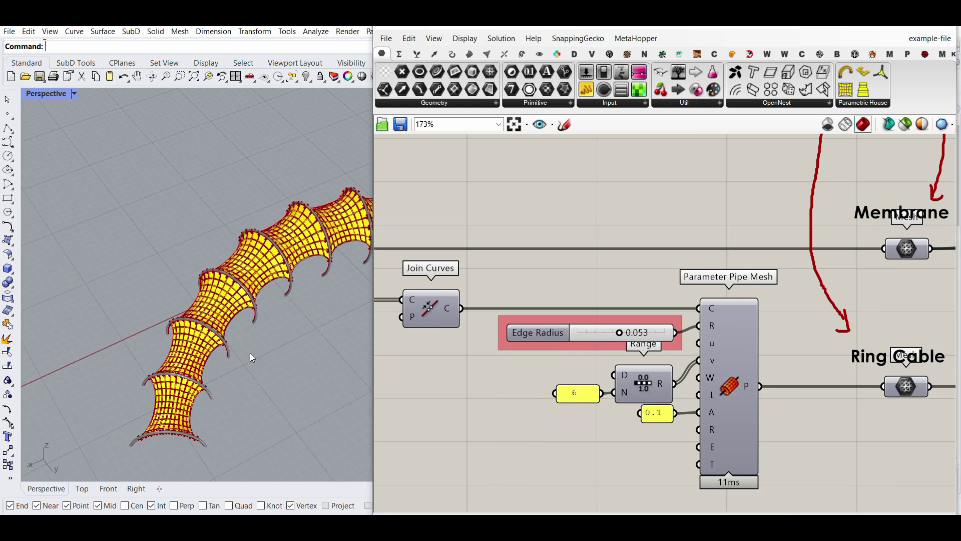
{"action": "scroll", "coordinate": [659, 323], "scroll_direction": "up", "scroll_amount": 1}
{"action": "scroll", "coordinate": [658, 322], "scroll_direction": "up", "scroll_amount": 1}
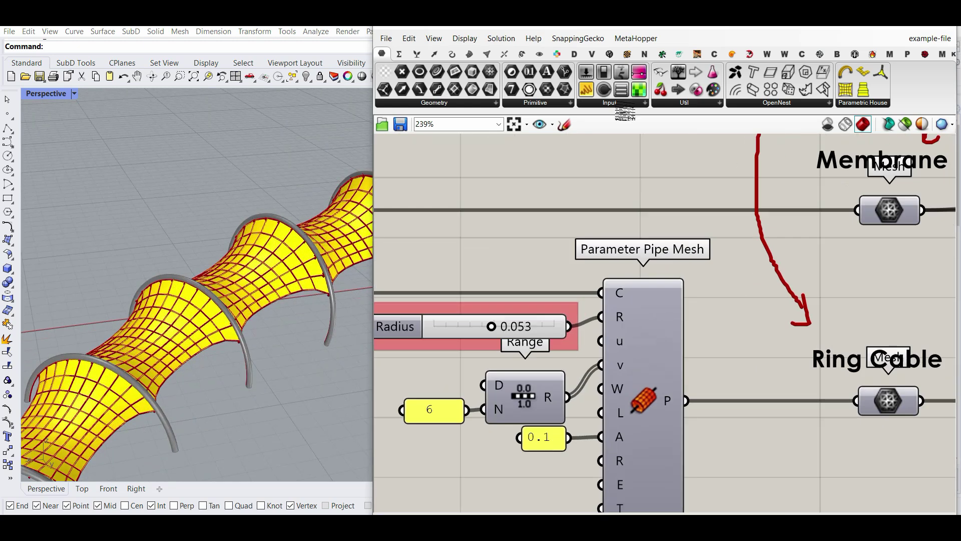
{"action": "left_click", "coordinate": [680, 54]}
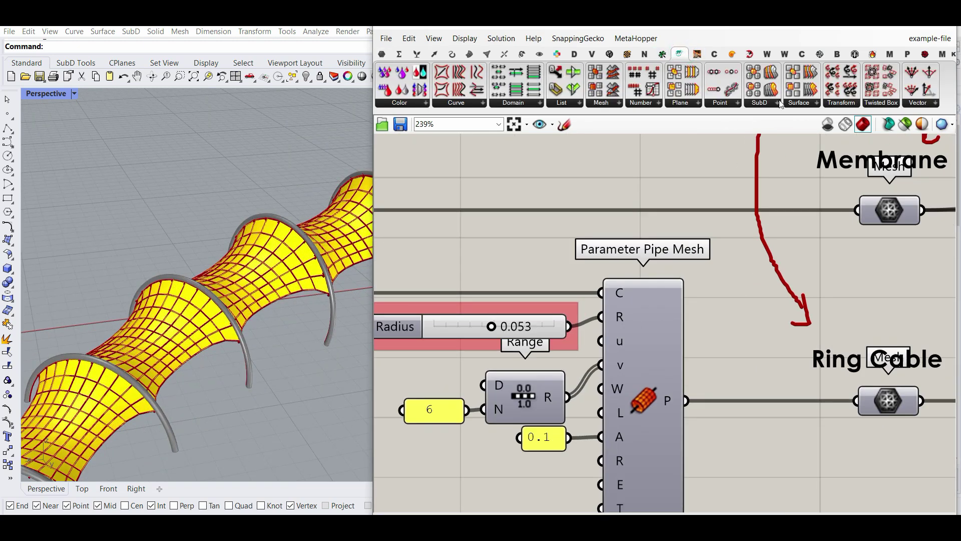
{"action": "left_click", "coordinate": [619, 103]}
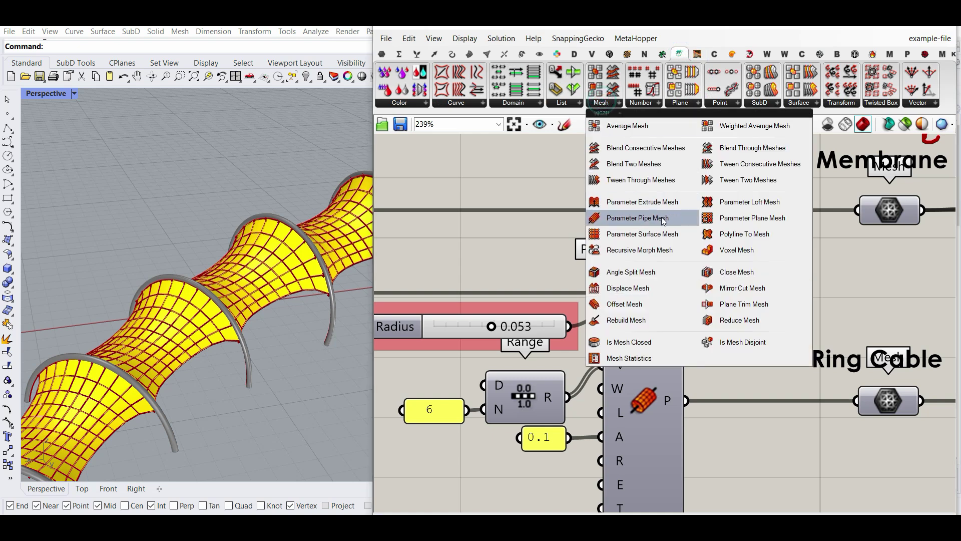
{"action": "right_click_drag", "start_coordinate": [427, 272], "coordinate": [492, 256]}
{"action": "scroll", "coordinate": [645, 344], "scroll_direction": "down", "scroll_amount": 5}
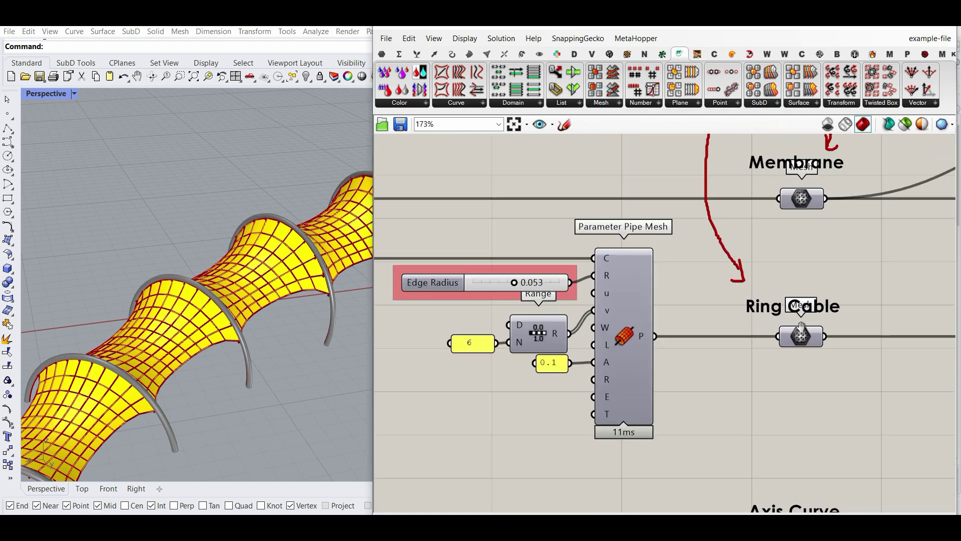
- Turn on the preview of the Ring Cable's Custom Preview and inspect the cable along the membrane edge
{"action": "right_click_drag", "start_coordinate": [794, 340], "coordinate": [759, 339]}
{"action": "right_click", "coordinate": [759, 340]}
{"action": "left_click", "coordinate": [775, 359]}
{"action": "scroll", "coordinate": [183, 335], "scroll_direction": "down", "scroll_amount": 8}
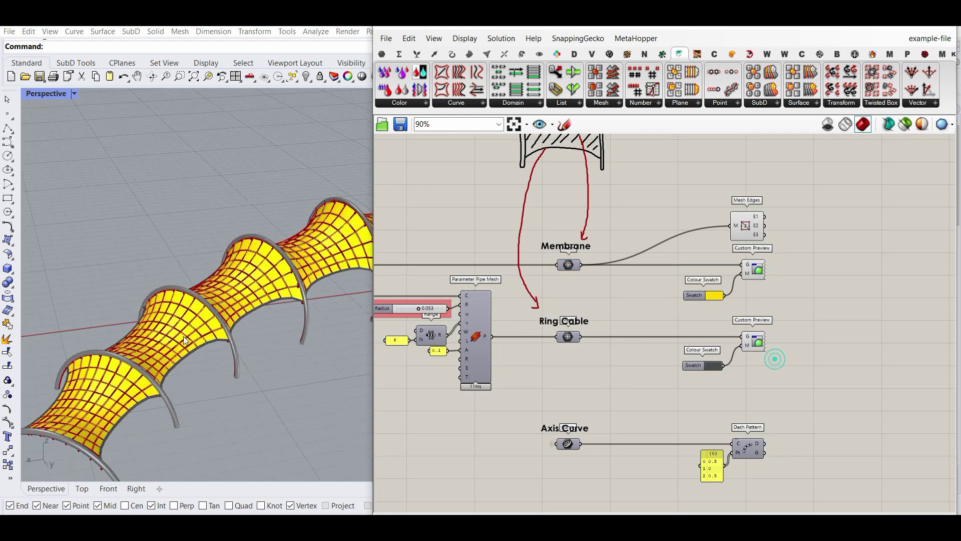
{"action": "scroll", "coordinate": [119, 384], "scroll_direction": "up", "scroll_amount": 12}
- Try a standard Pipe component fed by the Join Curves output and the Edge Radius slider, and delete it
{"action": "right_click_drag", "start_coordinate": [425, 344], "coordinate": [532, 386]}
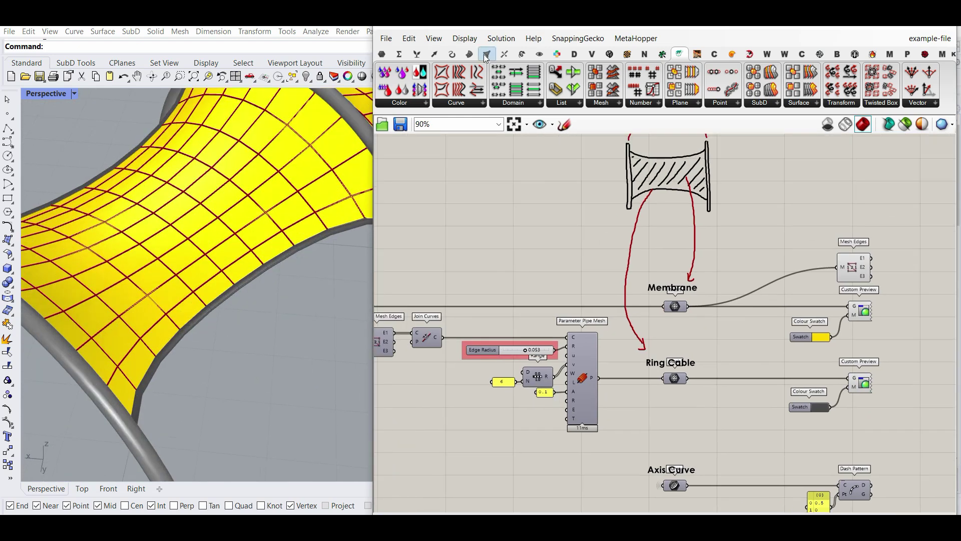
{"action": "left_click", "coordinate": [471, 54]}
{"action": "left_click_drag", "start_coordinate": [508, 75], "coordinate": [467, 387]}
{"action": "scroll", "coordinate": [453, 350], "scroll_direction": "up", "scroll_amount": 3}
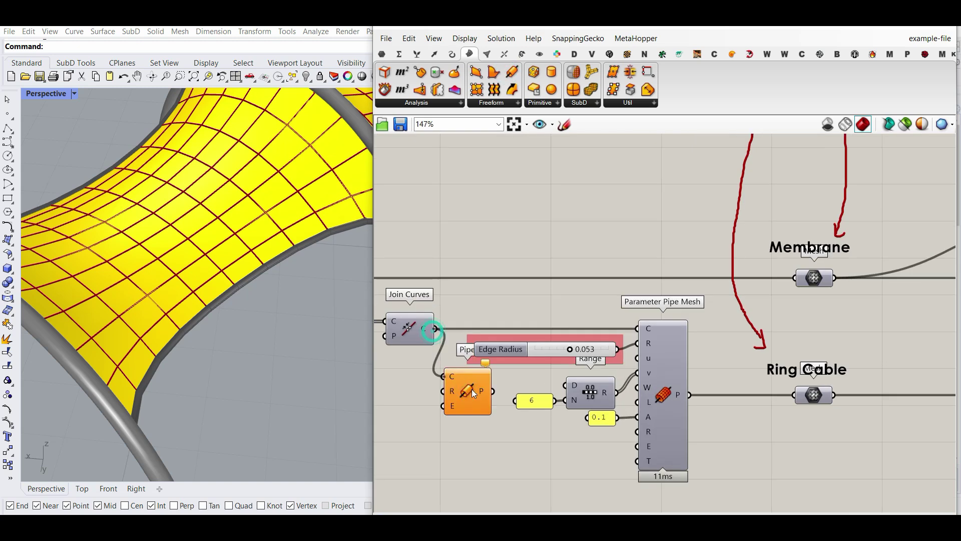
{"action": "left_click_drag", "start_coordinate": [469, 402], "coordinate": [593, 307]}
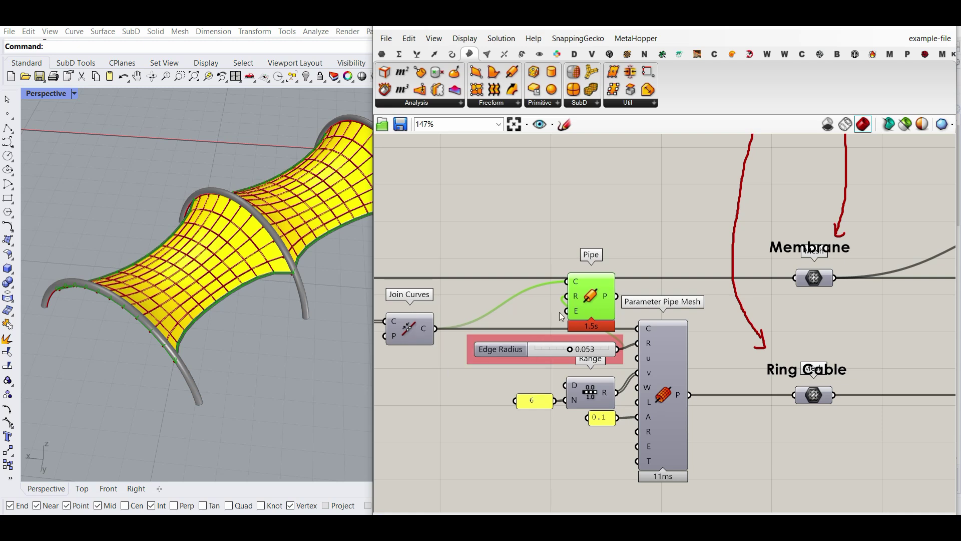
{"action": "key", "text": "Delete"}
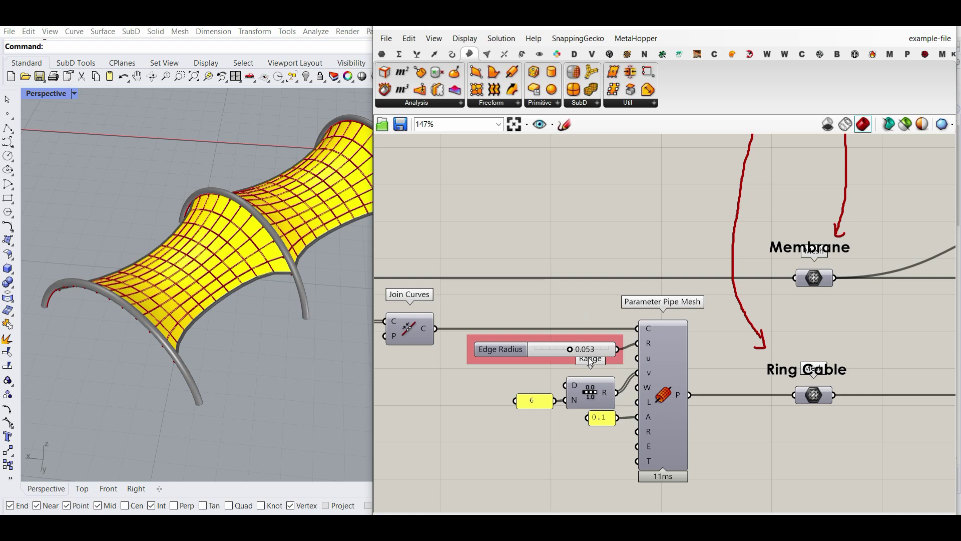
- Inspect the v division parameters of Parameter Pipe Mesh and bake its ring cable mesh into Rhino
{"action": "scroll", "coordinate": [651, 373], "scroll_direction": "up", "scroll_amount": 2}
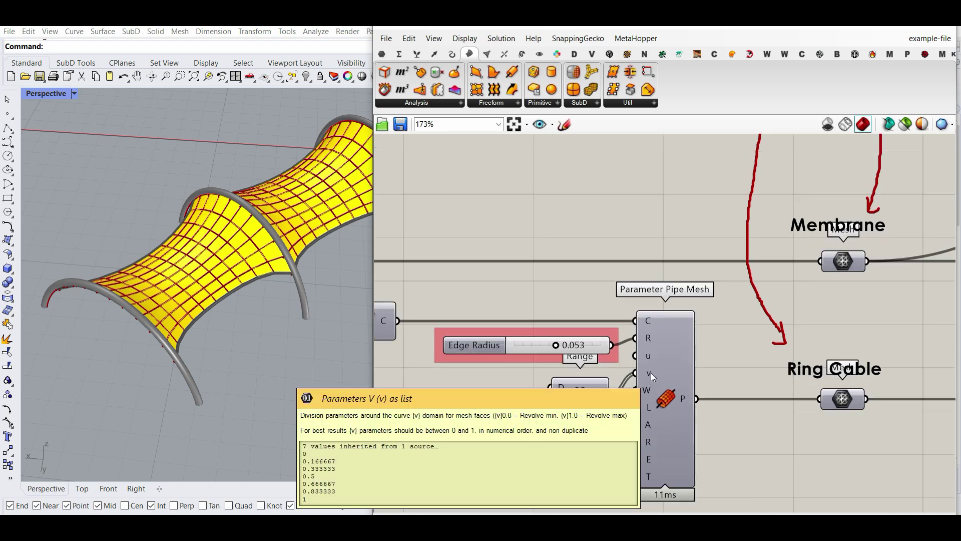
{"action": "right_click_drag", "start_coordinate": [196, 404], "coordinate": [161, 357]}
{"action": "scroll", "coordinate": [160, 356], "scroll_direction": "up", "scroll_amount": 4}
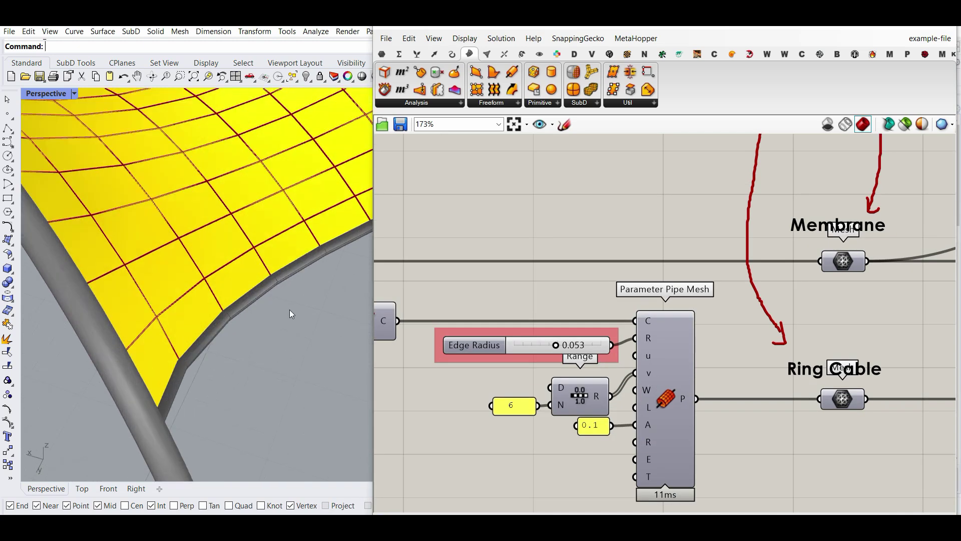
{"action": "left_click", "coordinate": [518, 409]}
{"action": "right_click_drag", "start_coordinate": [168, 383], "coordinate": [211, 293]}
{"action": "right_click", "coordinate": [680, 399]}
{"action": "left_click", "coordinate": [696, 416]}
{"action": "left_click", "coordinate": [701, 509]}
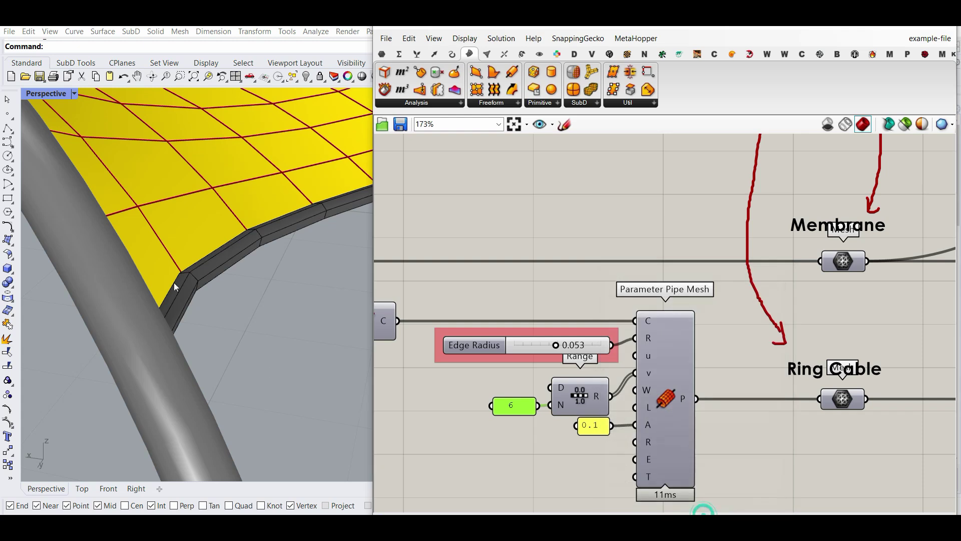
- Move the baked cable mesh off the membrane edge, inspect its faces up close and delete it
{"action": "left_click_drag", "start_coordinate": [197, 296], "coordinate": [275, 360]}
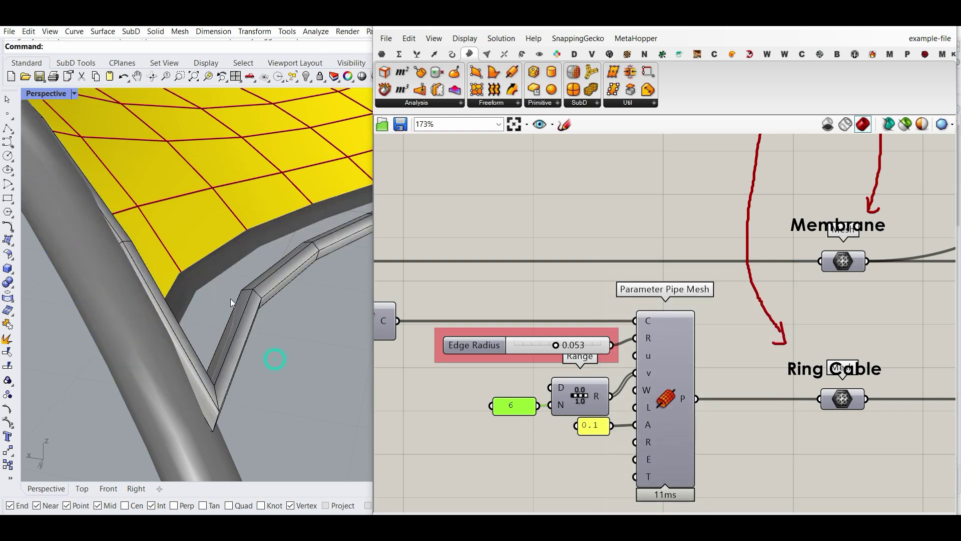
{"action": "scroll", "coordinate": [235, 297], "scroll_direction": "up", "scroll_amount": 3}
{"action": "left_click", "coordinate": [268, 354]}
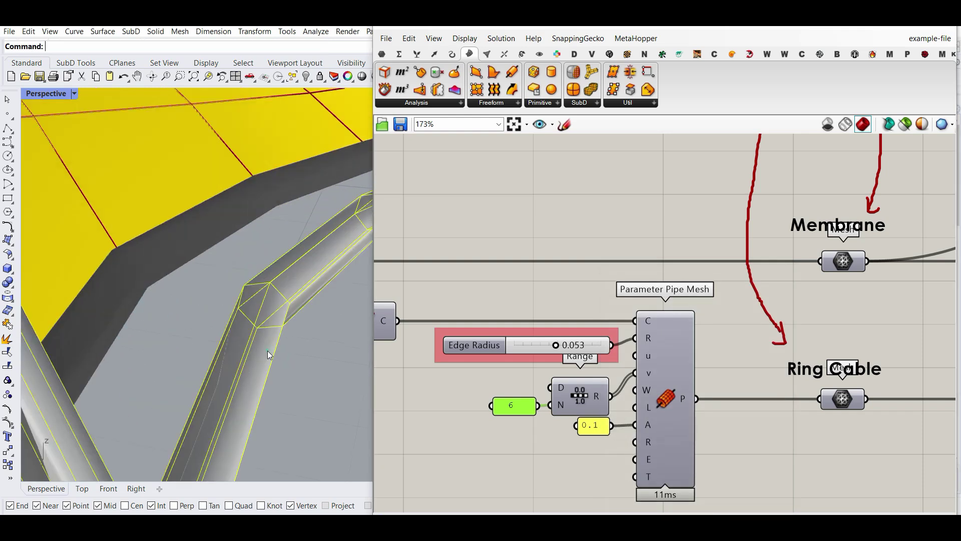
{"action": "key", "text": "Delete"}
{"action": "scroll", "coordinate": [260, 346], "scroll_direction": "down", "scroll_amount": 5}
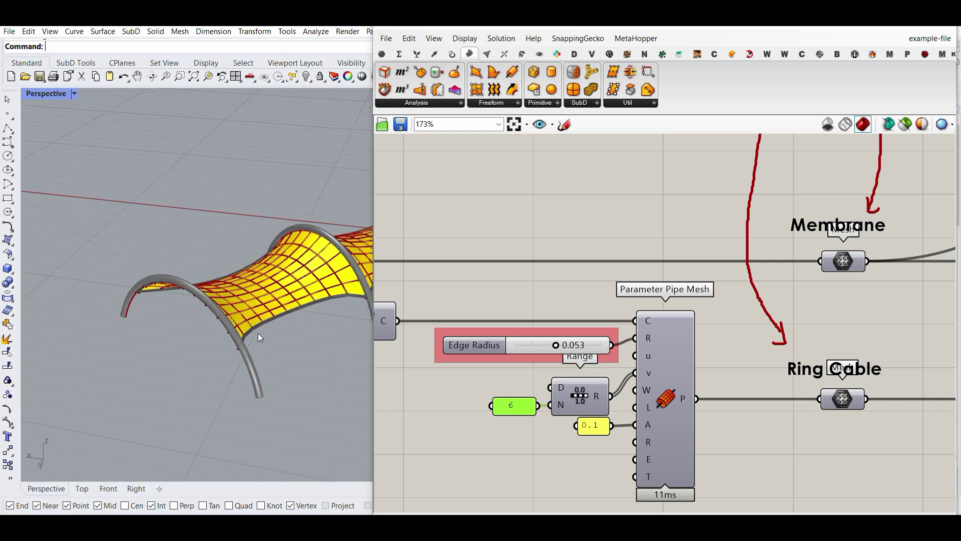
- Review the outputs at the end of the definition and look over the whole corridor with its arches, membrane and ring cables
{"action": "scroll", "coordinate": [611, 396], "scroll_direction": "down", "scroll_amount": 4}
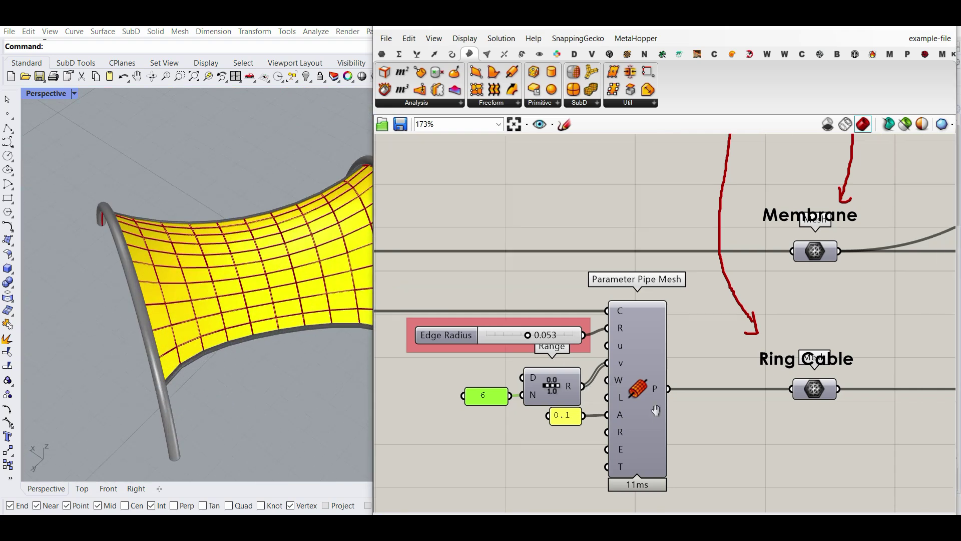
{"action": "scroll", "coordinate": [759, 403], "scroll_direction": "up", "scroll_amount": 3}
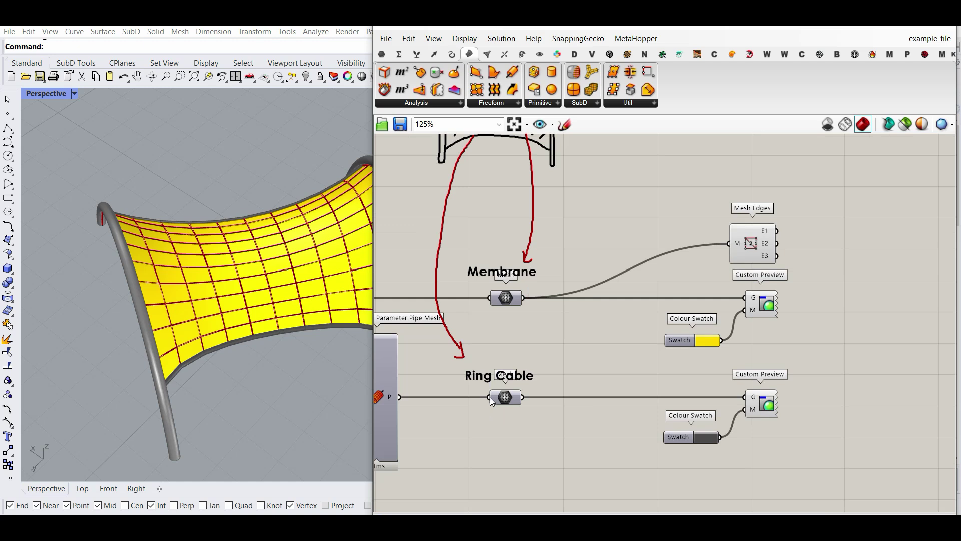
{"action": "scroll", "coordinate": [203, 397], "scroll_direction": "down", "scroll_amount": 10}
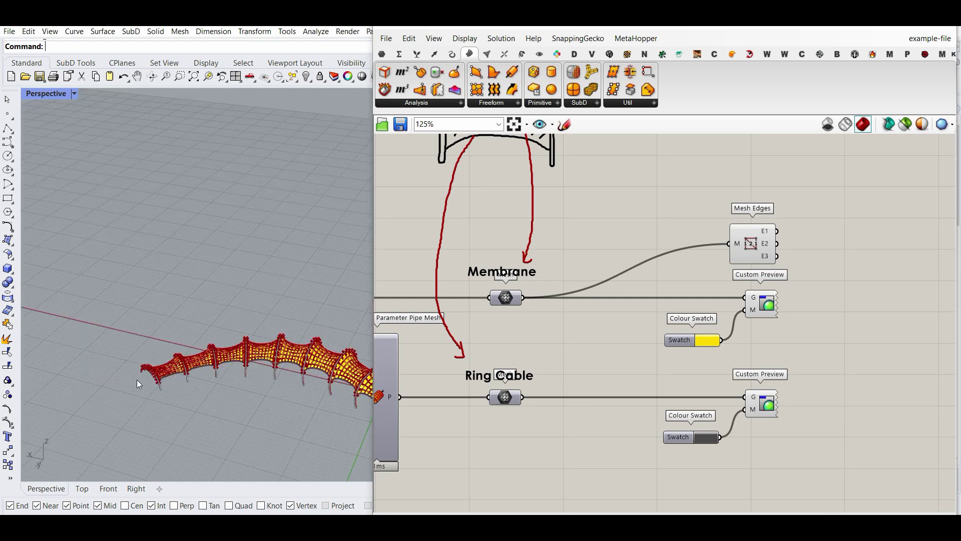
{"action": "scroll", "coordinate": [139, 384], "scroll_direction": "up", "scroll_amount": 3}
{"action": "scroll", "coordinate": [737, 360], "scroll_direction": "down", "scroll_amount": 5}
{"action": "left_click_drag", "start_coordinate": [697, 430], "coordinate": [439, 271]}
{"action": "right_click", "coordinate": [506, 230]}
{"action": "left_click", "coordinate": [542, 250]}
{"action": "right_click_drag", "start_coordinate": [199, 407], "coordinate": [187, 375]}
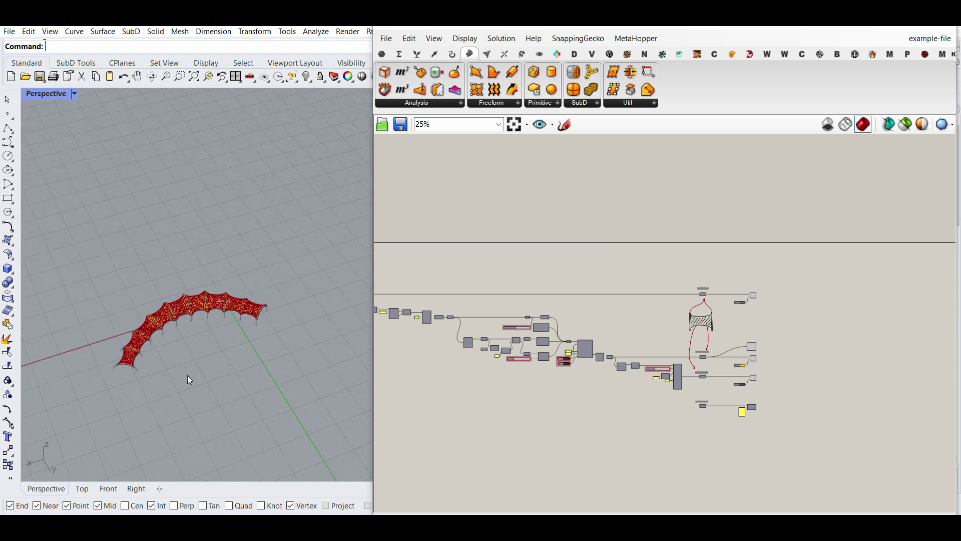
{"action": "scroll", "coordinate": [182, 363], "scroll_direction": "up", "scroll_amount": 4}
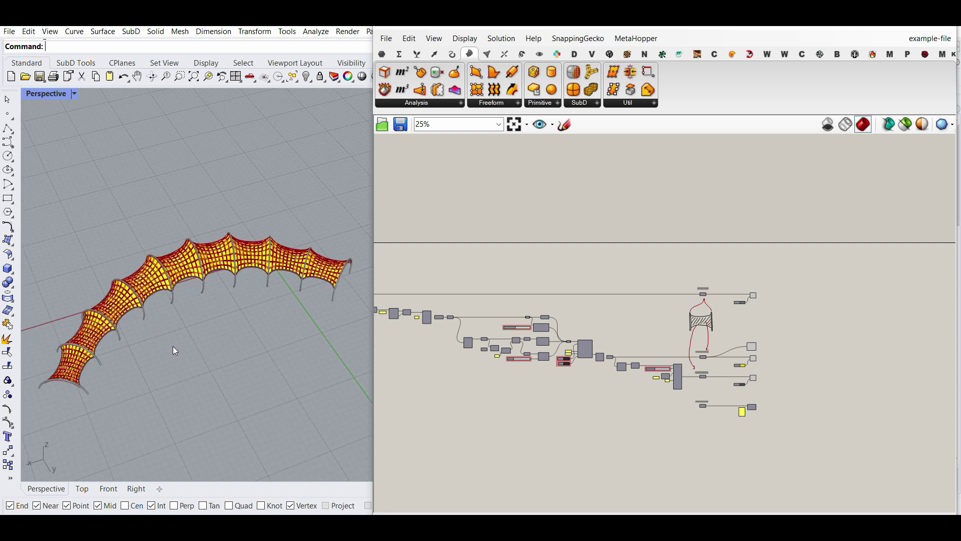